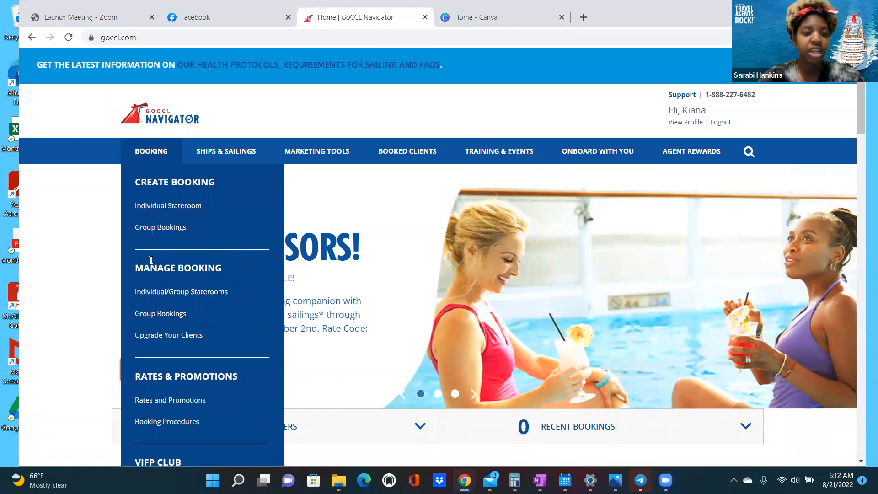
- Scroll the GoCCL Navigator home page down to the Booking options
scroll(184, 312, down, 1)
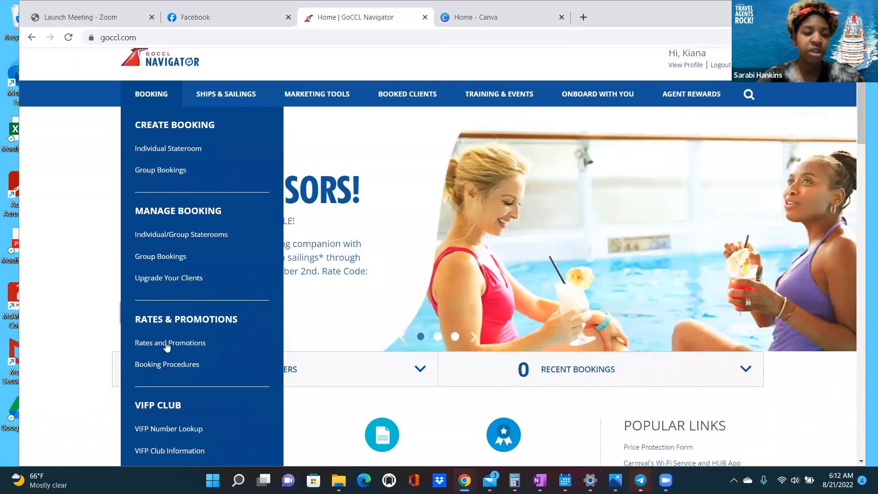
- From Rates and Promotions, open the Pack & Go Sale and search its individual PUG sailings
click(167, 347)
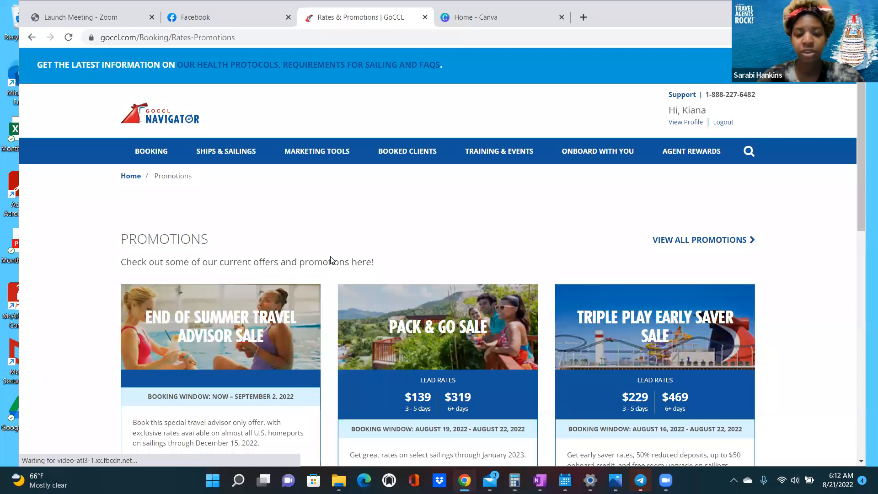
scroll(332, 260, down, 2)
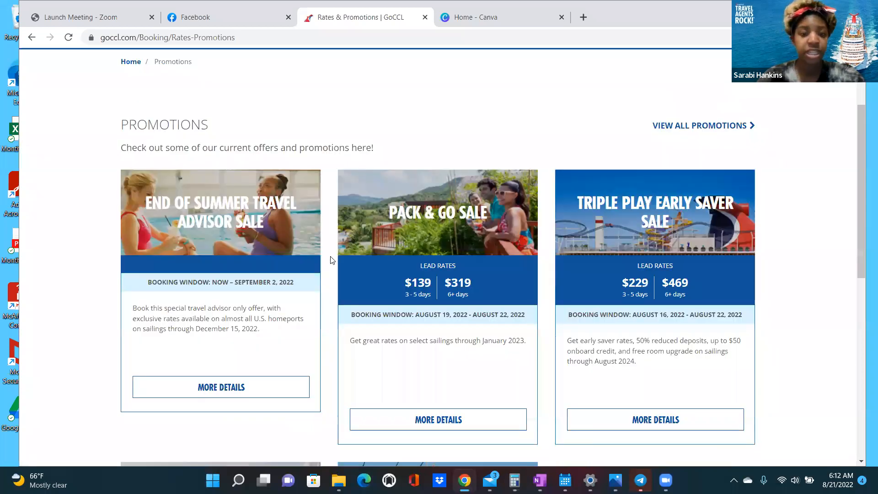
scroll(332, 260, down, 1)
scroll(332, 260, down, 1)
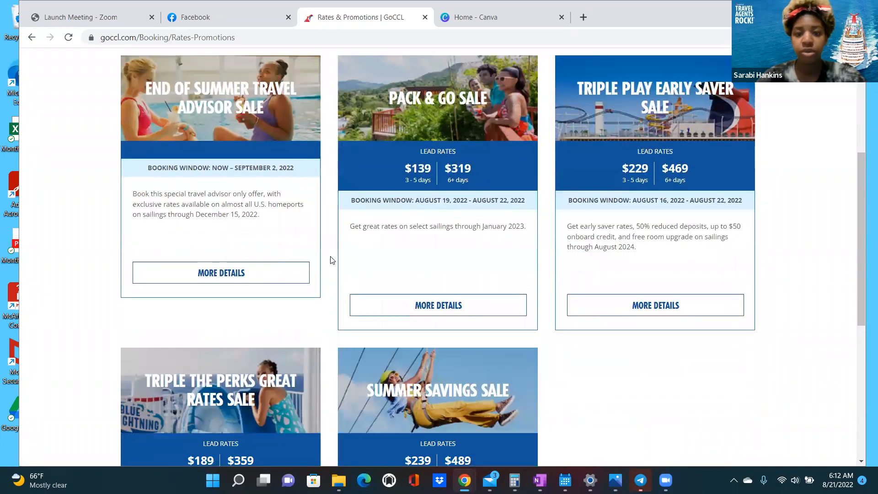
click(466, 308)
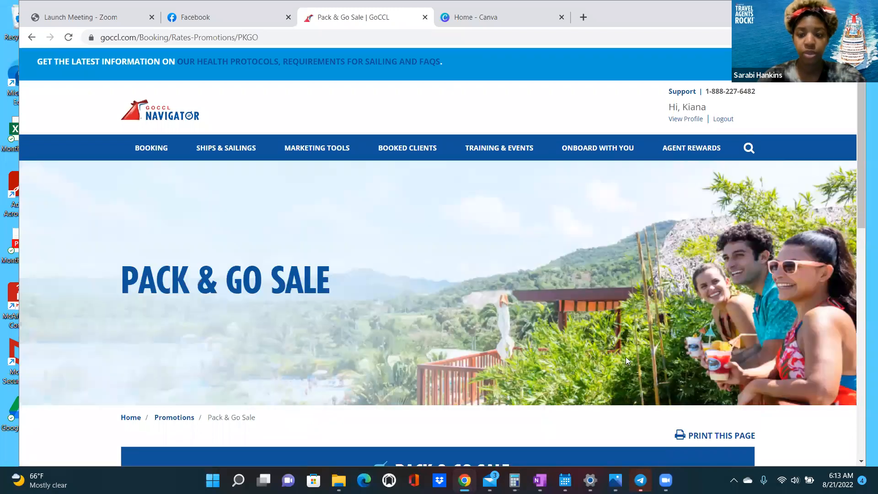
scroll(620, 370, down, 6)
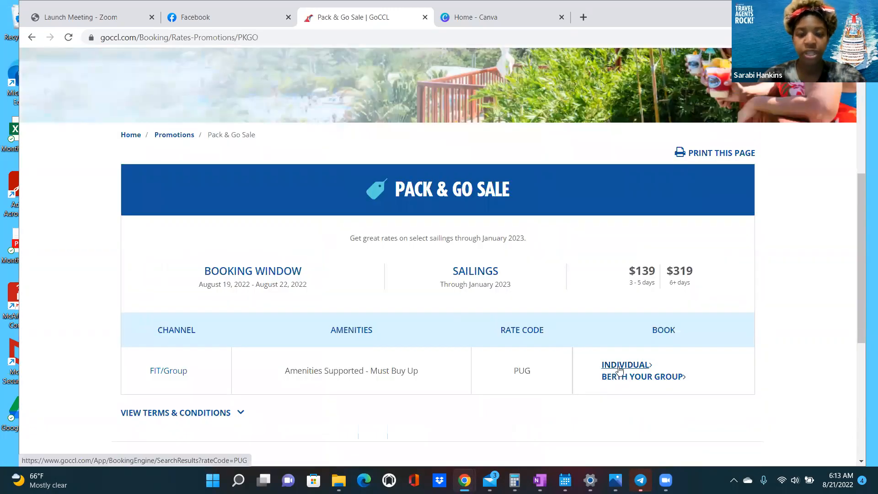
click(619, 366)
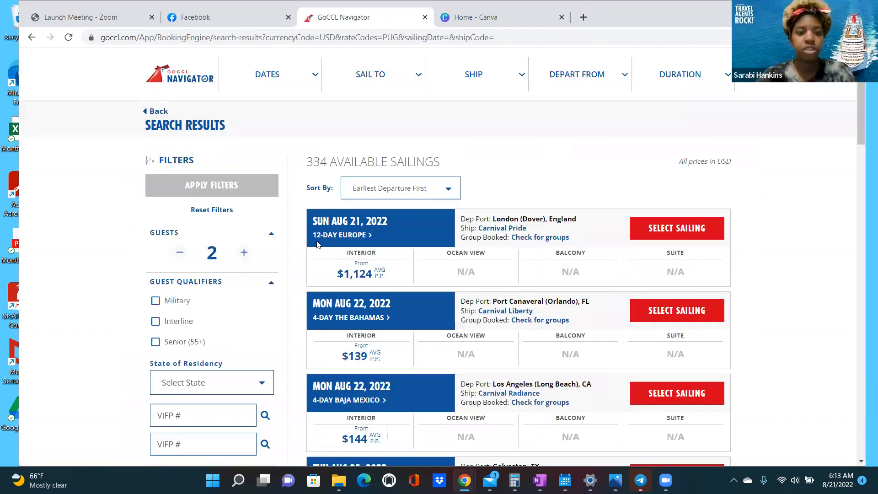
- Raise the guest count to 4 and refresh the sailing results
click(244, 253)
click(244, 253)
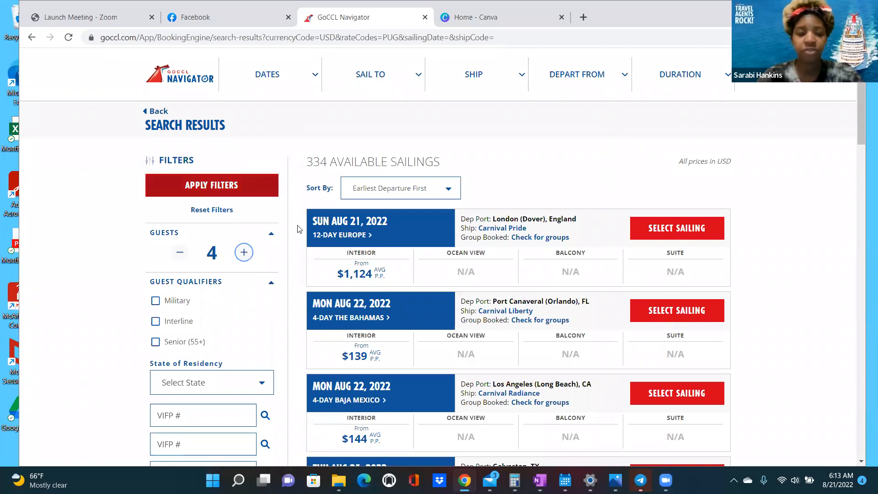
click(274, 186)
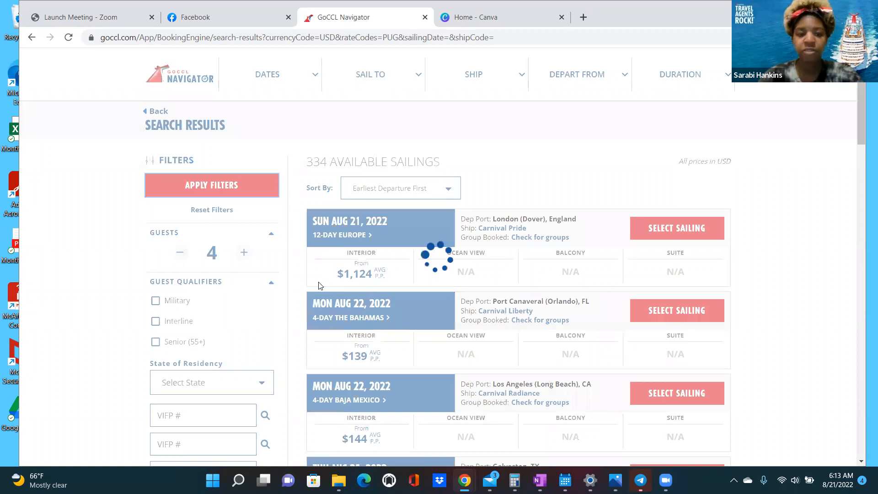
scroll(301, 291, down, 5)
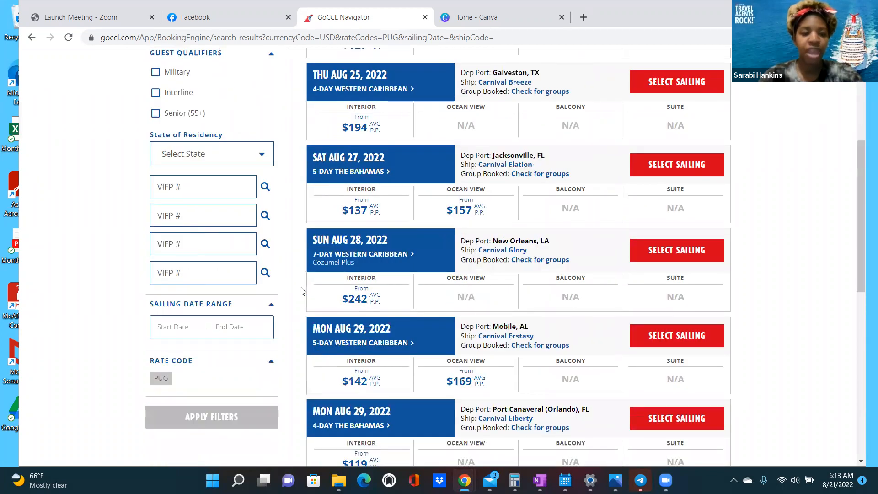
scroll(302, 291, up, 5)
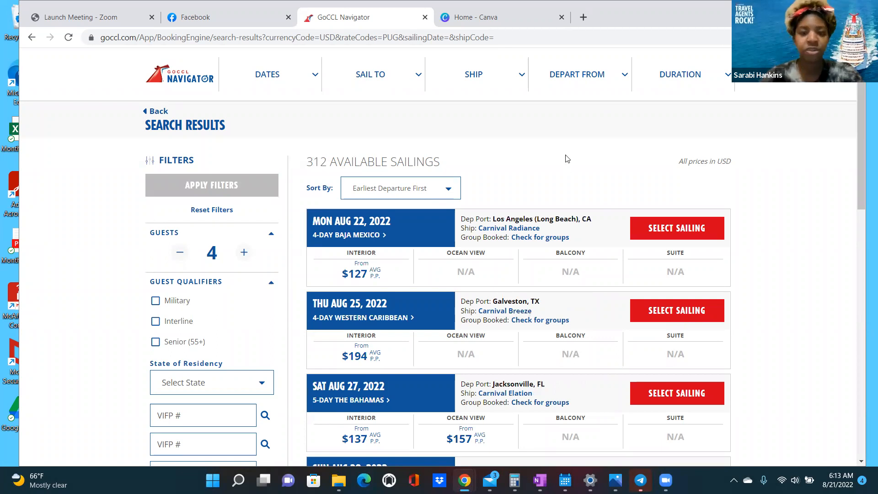
- Filter to 6-9 day sailings and sort by price, low to high
click(677, 77)
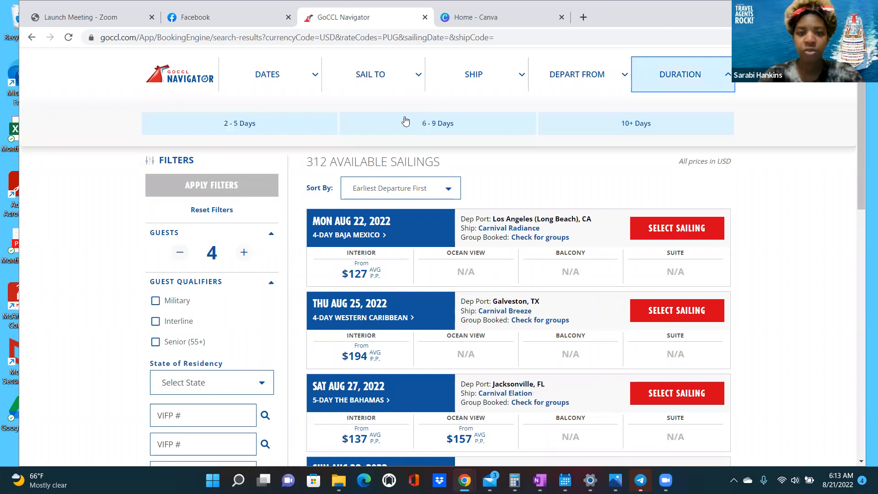
click(432, 127)
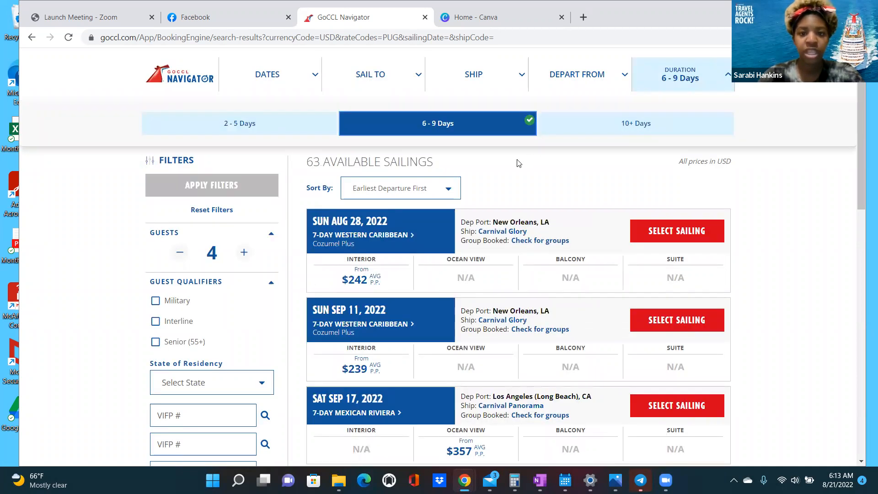
click(519, 163)
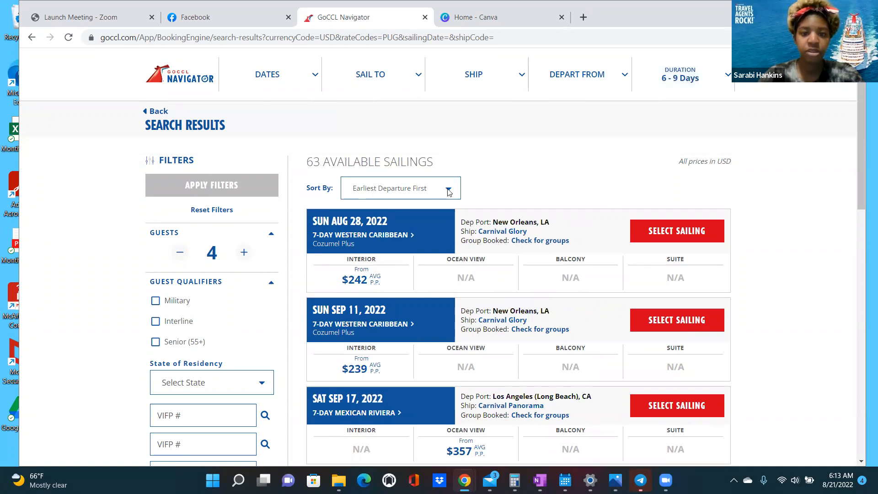
click(449, 189)
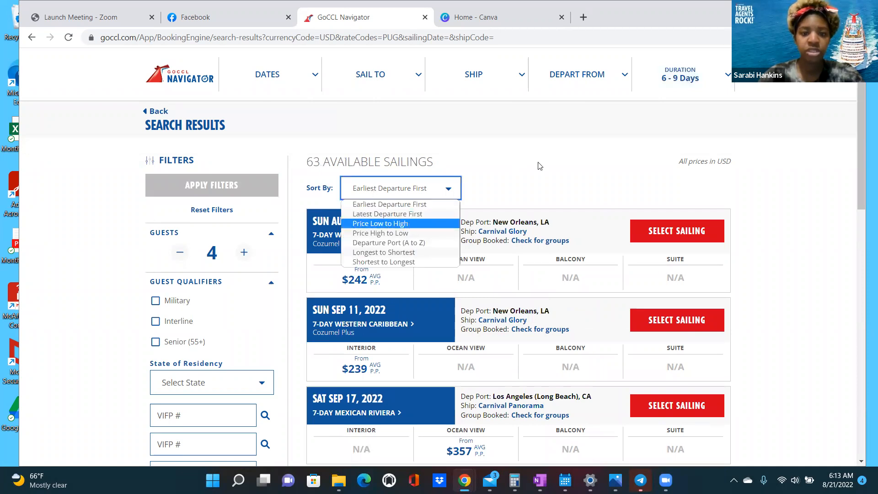
key(Return)
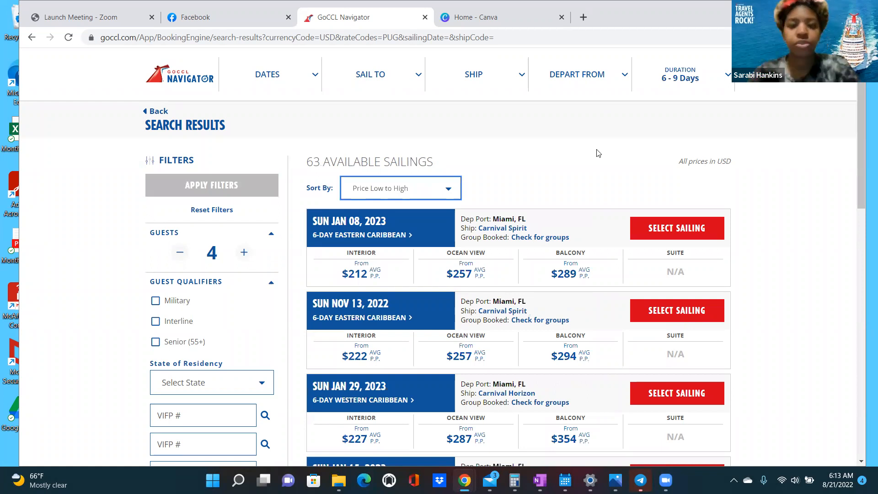
click(601, 176)
scroll(407, 183, down, 4)
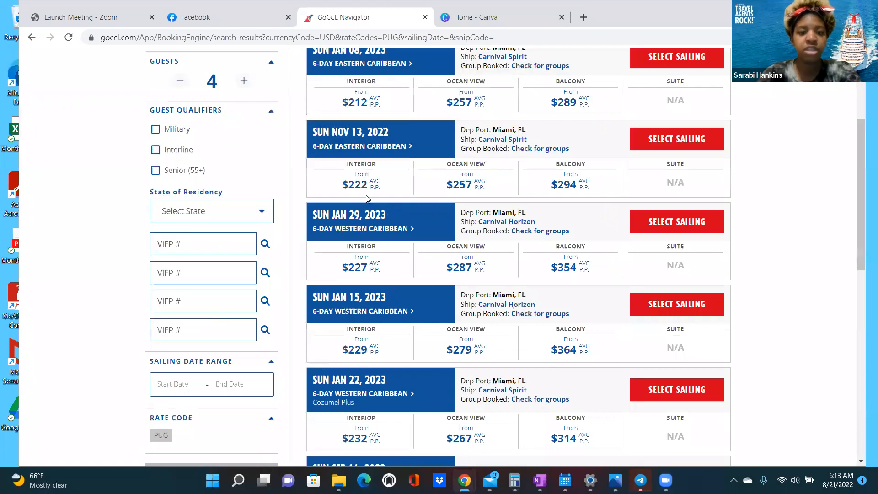
scroll(409, 181, up, 3)
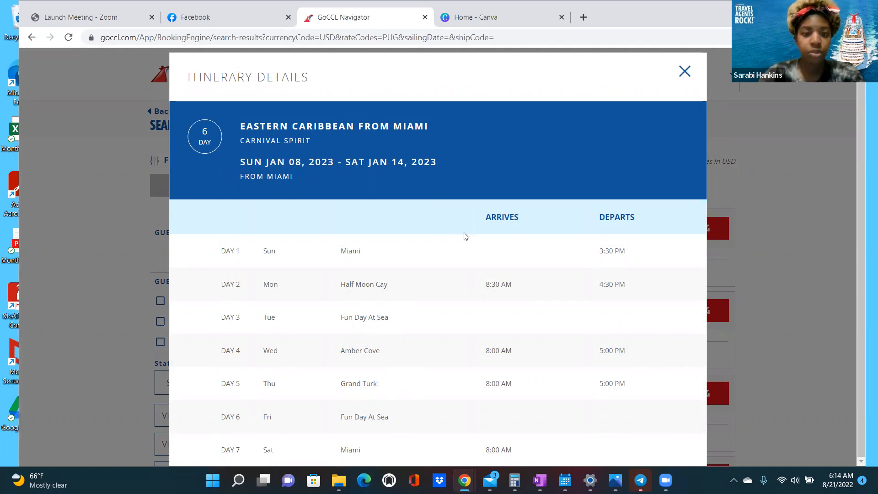
- Select the Jan 08, 2023 Eastern Caribbean sailing from Miami
scroll(467, 262, down, 2)
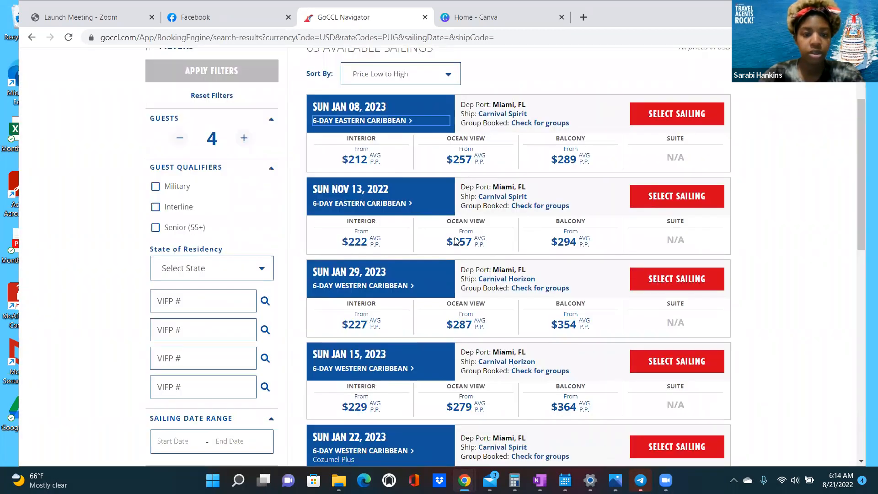
scroll(456, 243, down, 2)
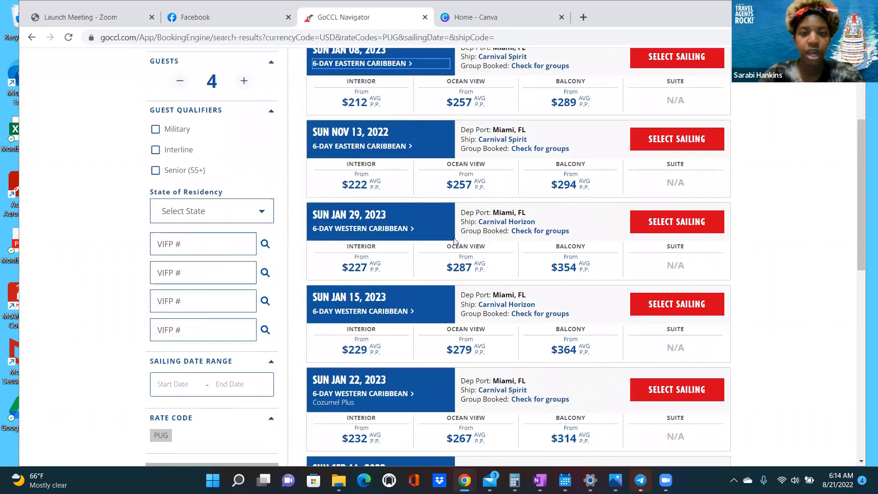
scroll(455, 243, down, 1)
scroll(455, 242, up, 2)
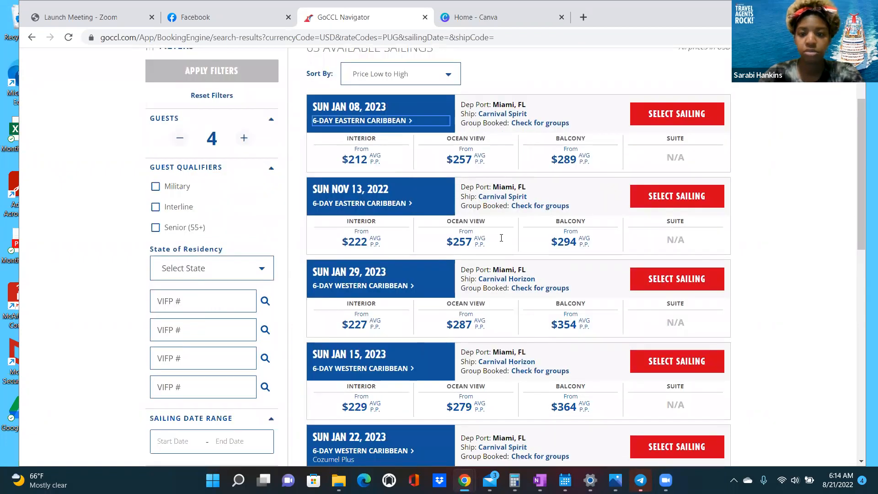
scroll(563, 253, down, 1)
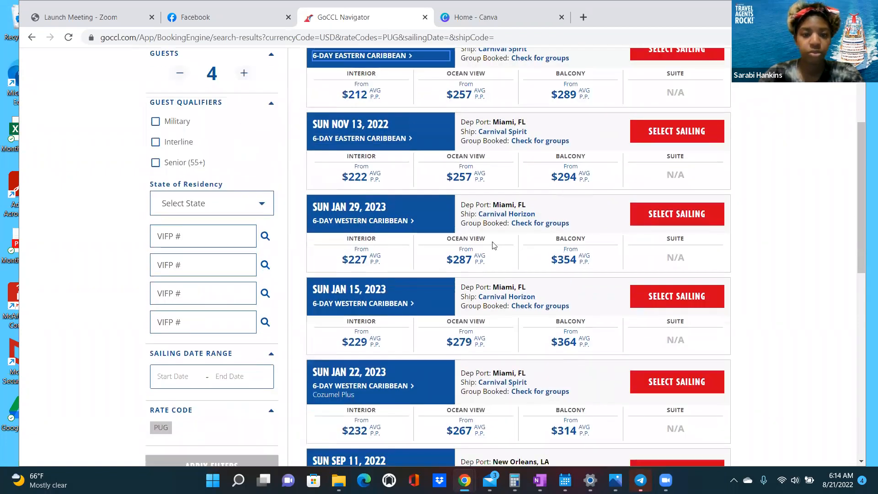
scroll(494, 245, down, 3)
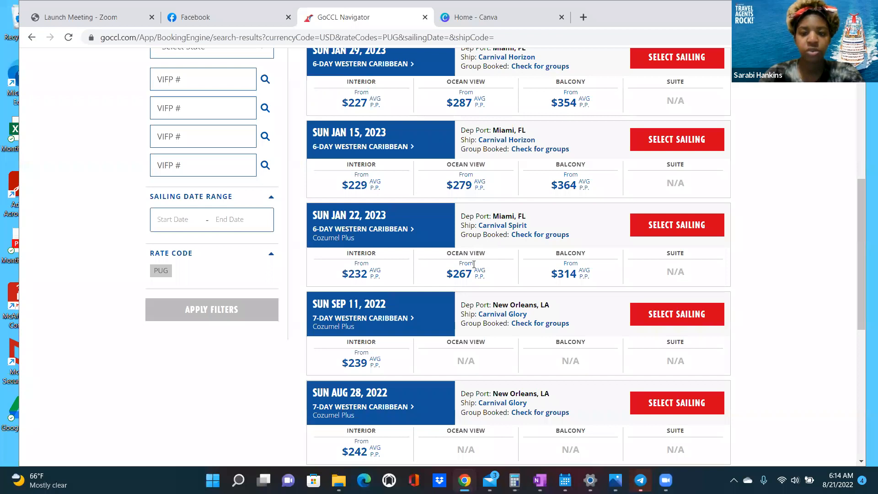
scroll(474, 264, up, 5)
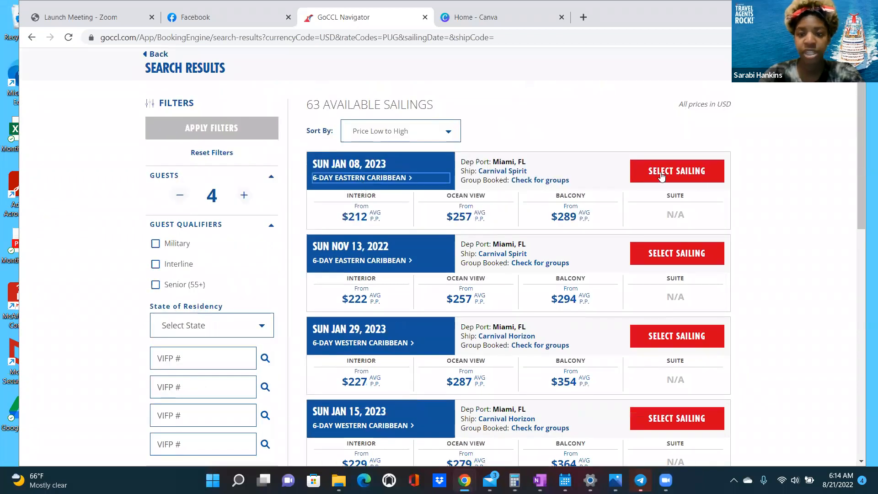
click(662, 176)
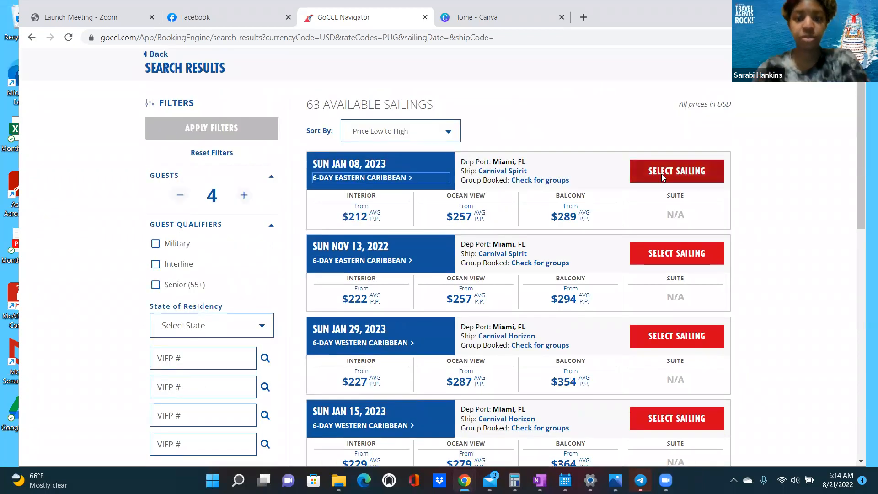
click(660, 174)
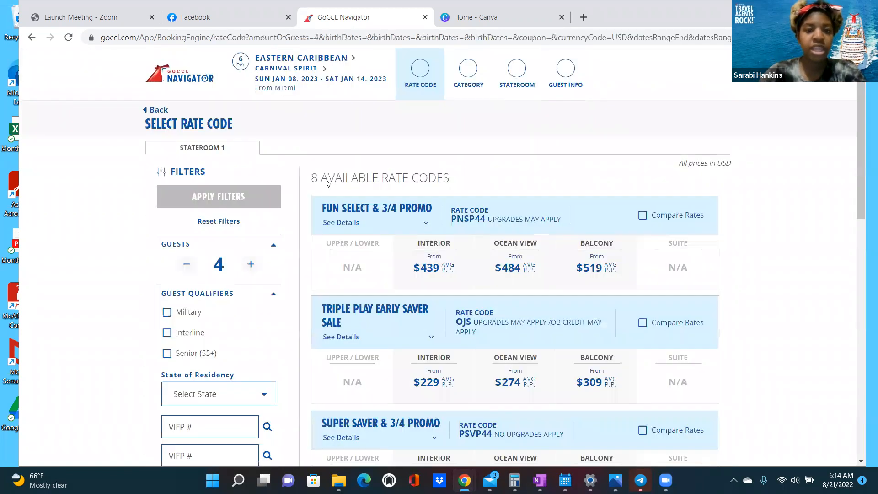
scroll(450, 132, down, 1)
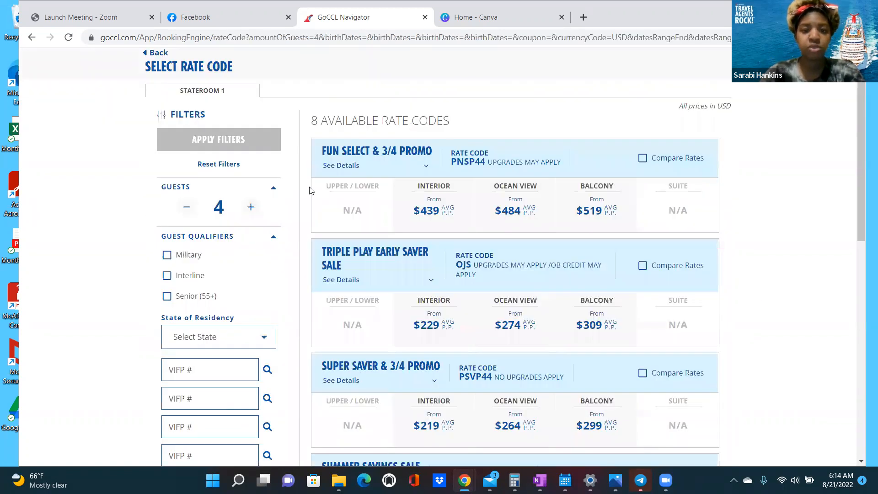
scroll(309, 196, down, 2)
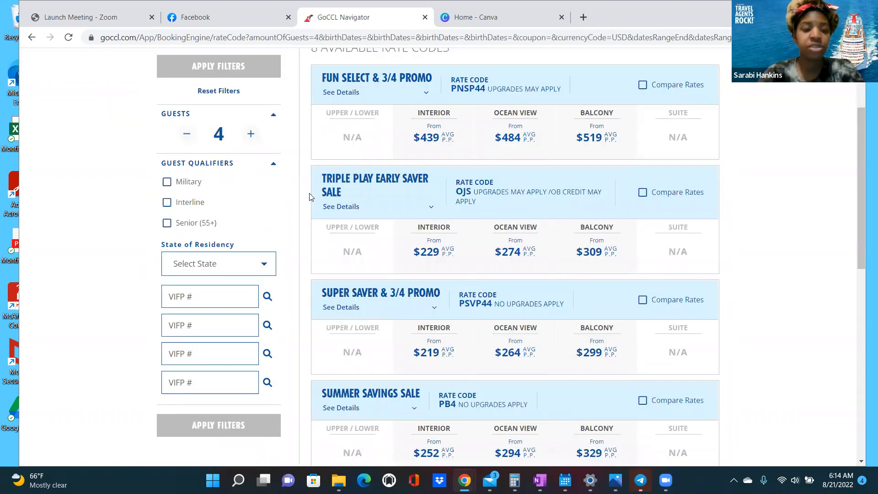
scroll(310, 197, up, 1)
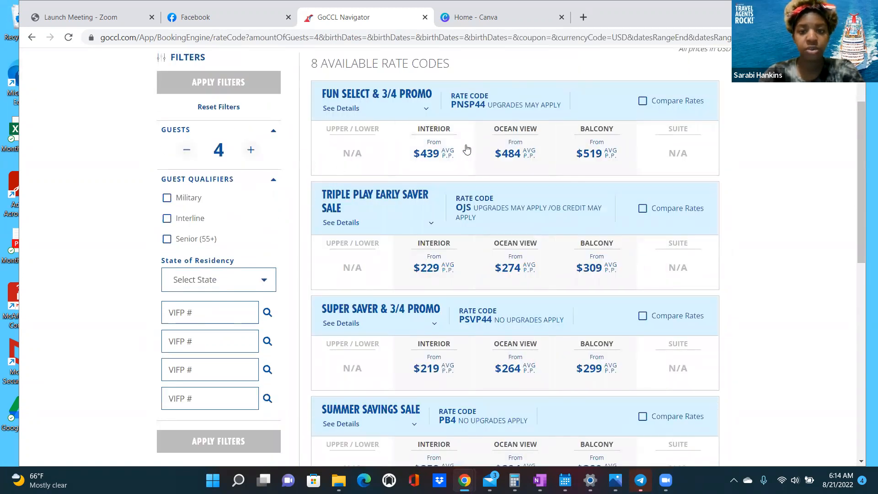
click(357, 110)
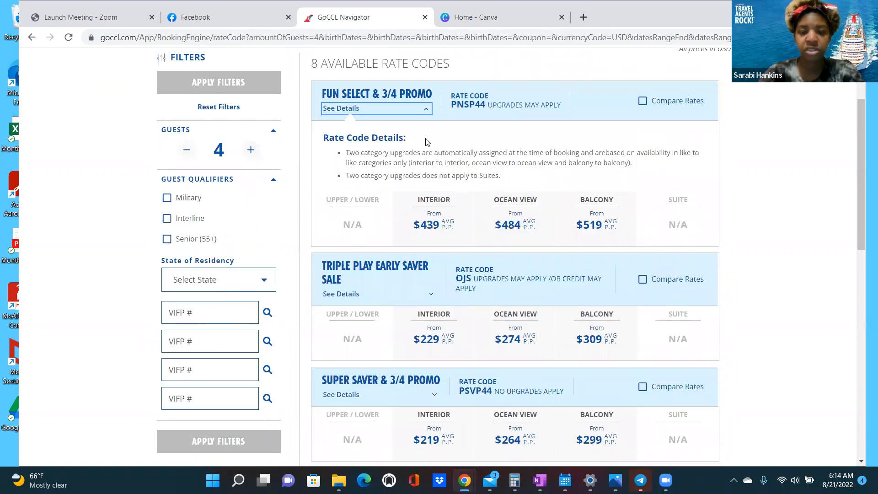
click(426, 110)
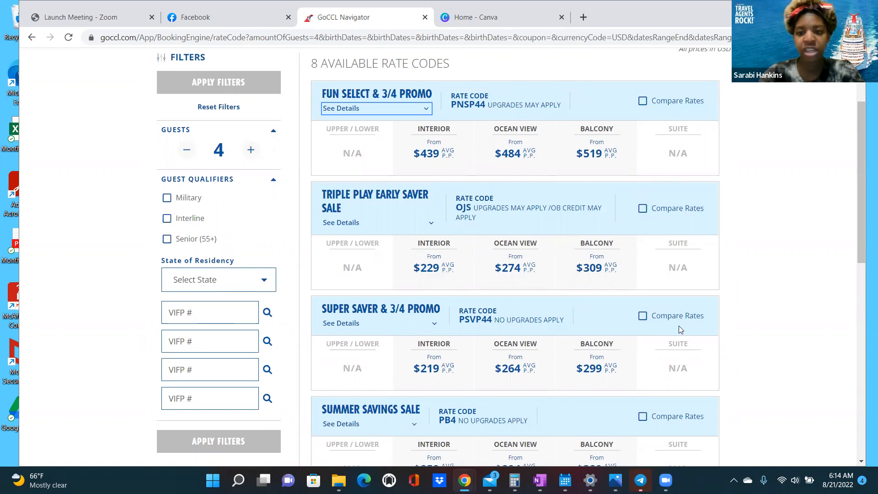
click(667, 318)
click(643, 101)
click(644, 317)
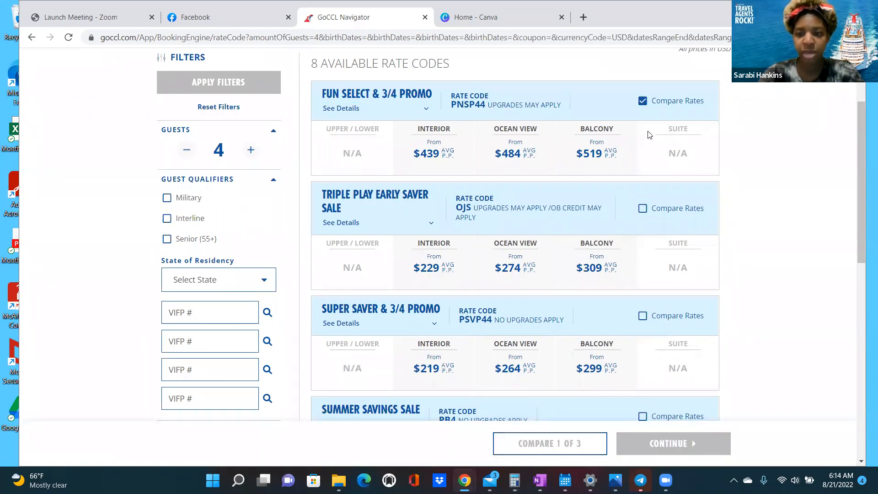
click(643, 103)
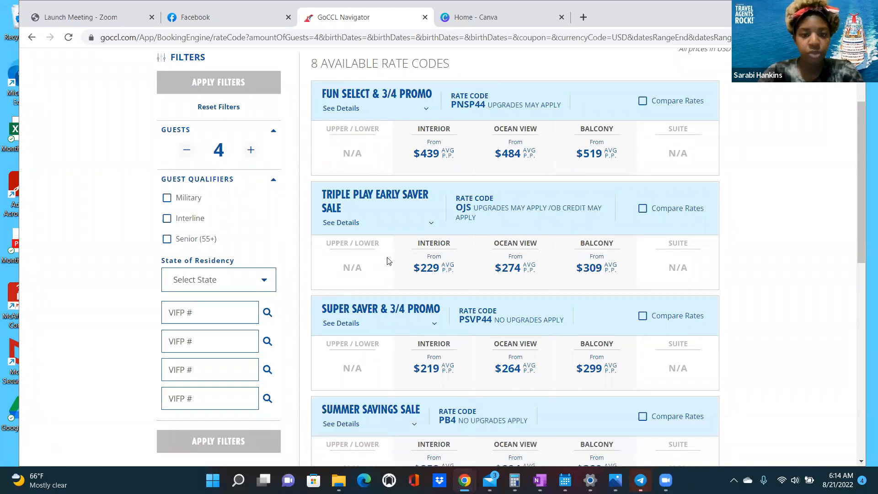
scroll(386, 259, down, 1)
scroll(371, 267, down, 5)
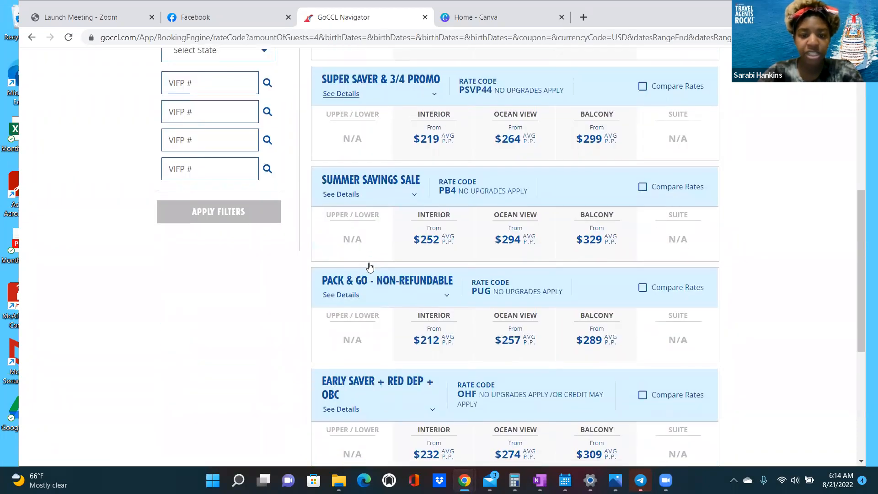
scroll(370, 266, down, 4)
scroll(370, 266, down, 2)
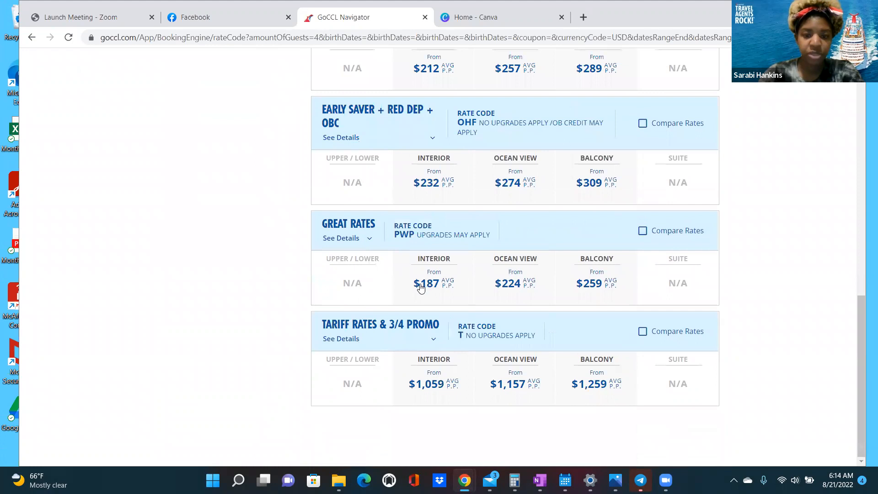
click(371, 240)
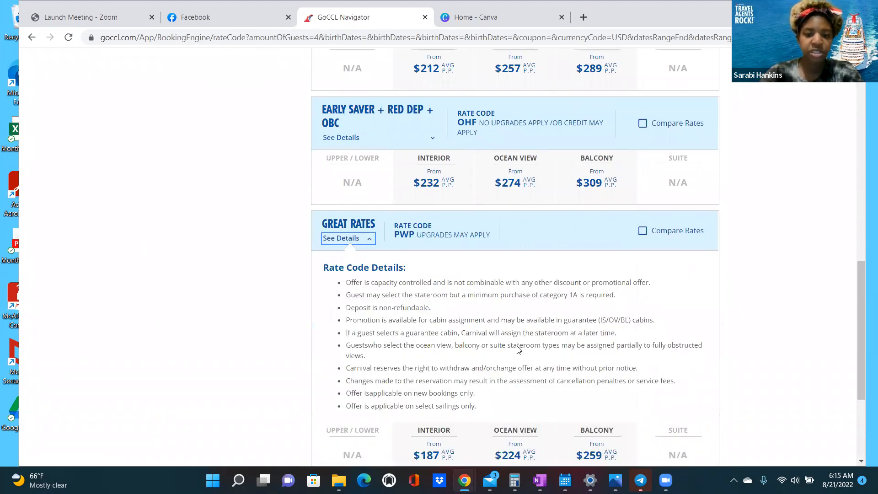
scroll(503, 348, down, 1)
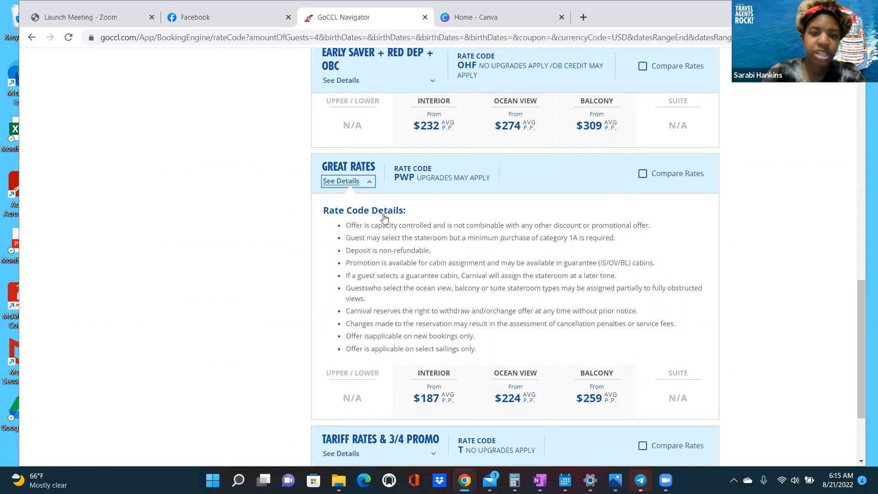
key(Return)
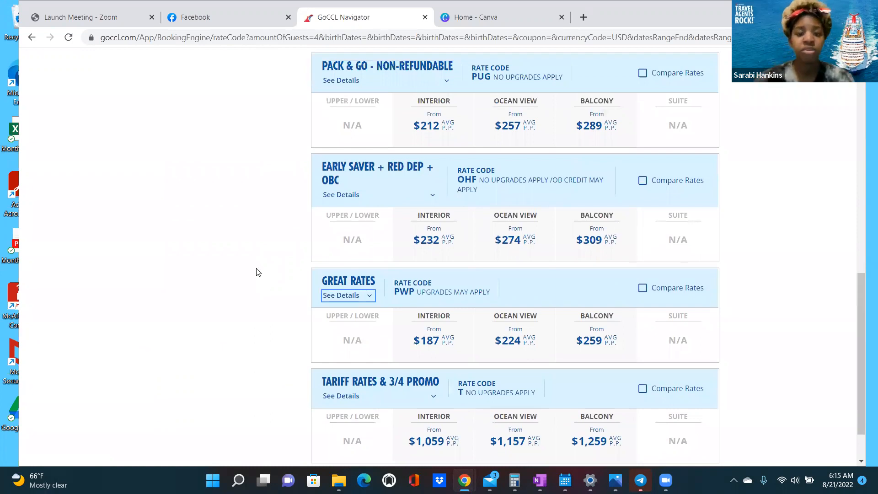
scroll(281, 271, up, 1)
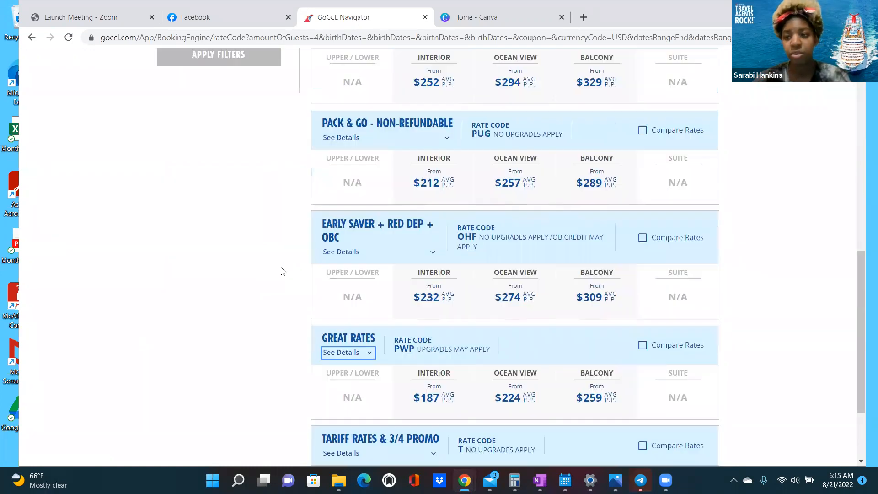
scroll(281, 271, down, 1)
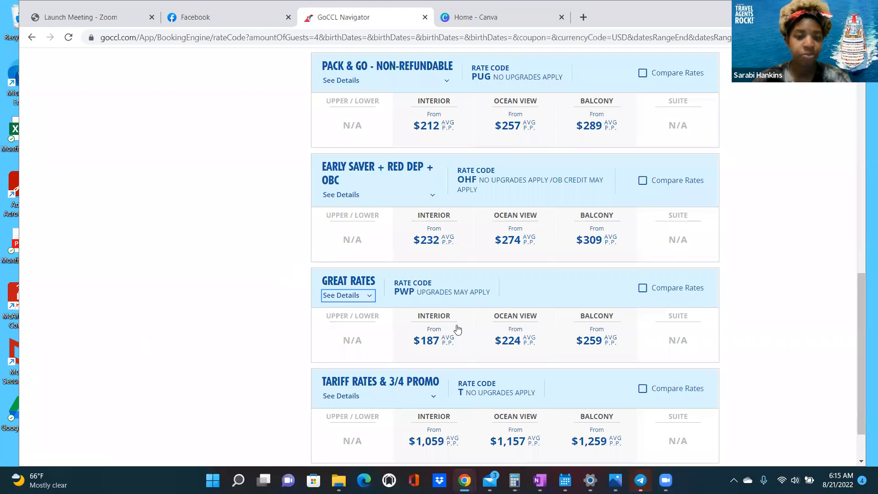
scroll(467, 309, down, 1)
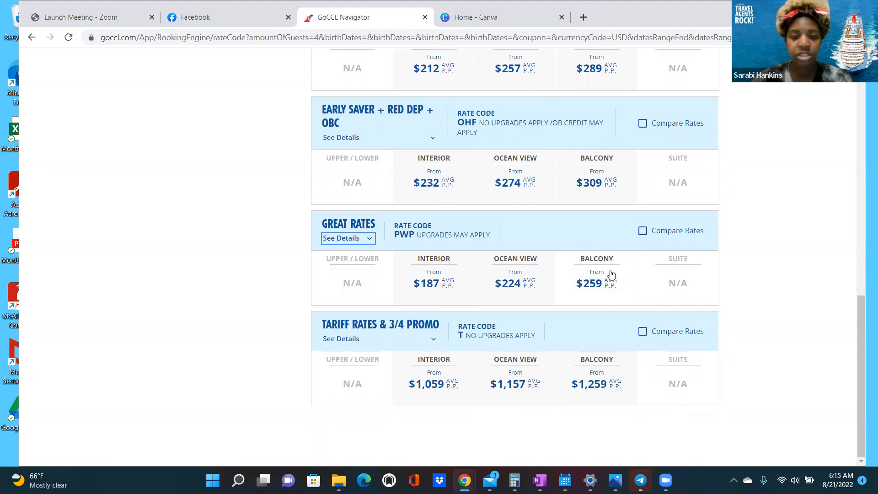
click(595, 291)
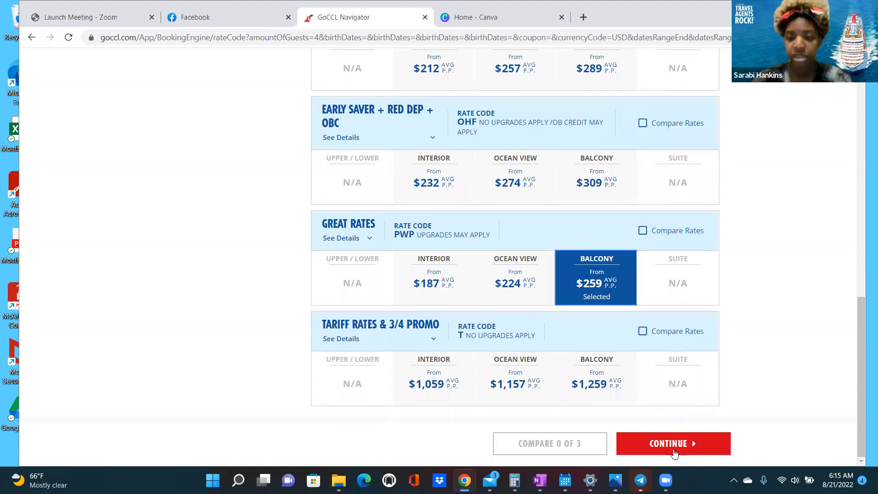
- Continue with the Great Rates balcony fare and review the Quick Quote
click(690, 441)
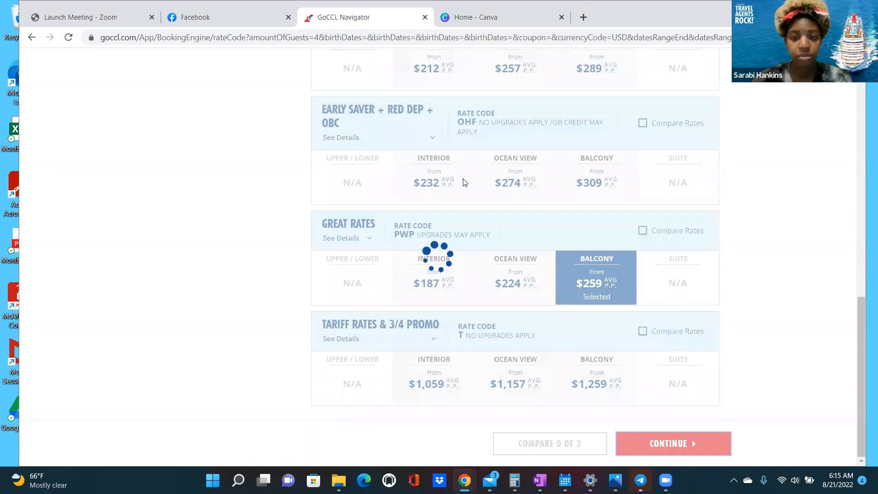
scroll(561, 270, down, 15)
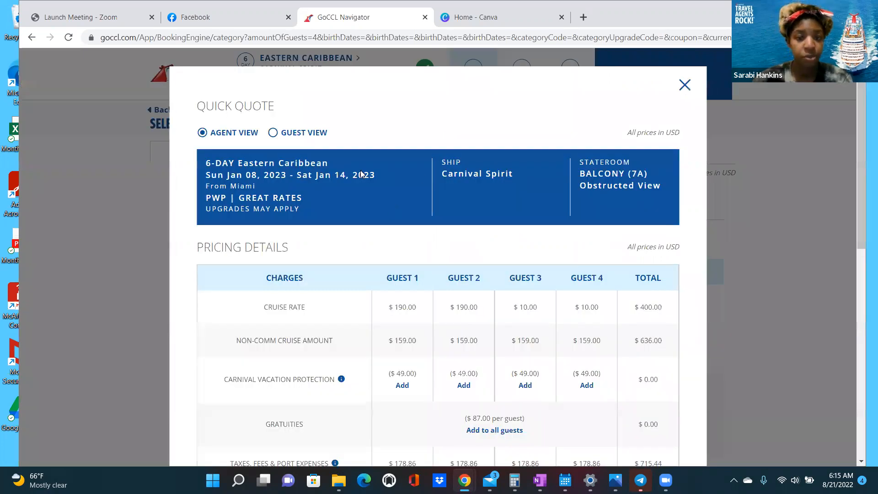
scroll(389, 170, down, 1)
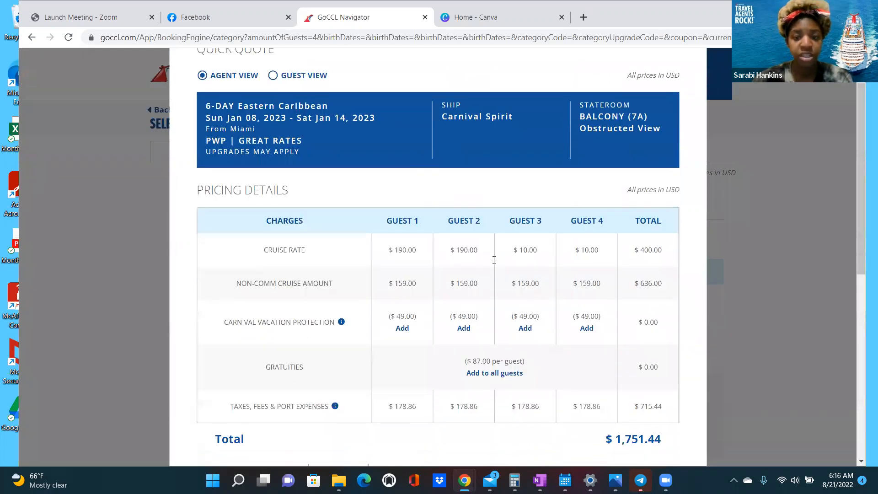
scroll(496, 267, down, 1)
scroll(467, 259, down, 2)
scroll(320, 192, up, 4)
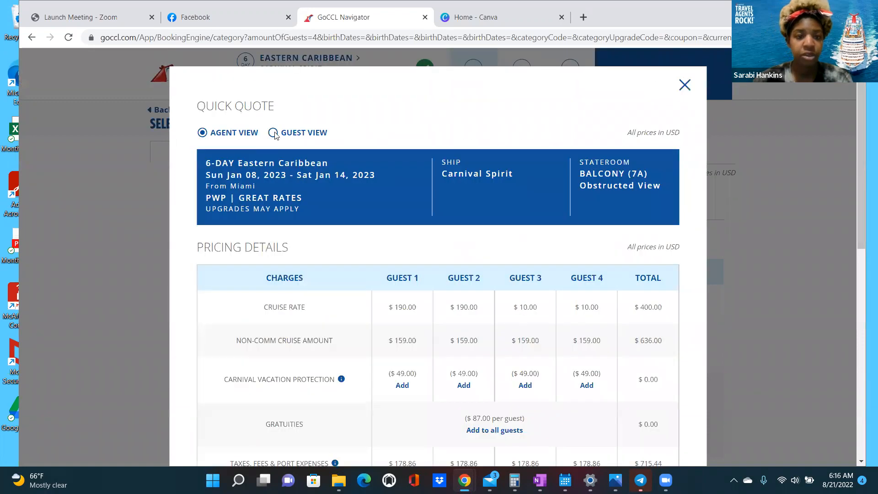
- Switch the quote to Guest View and review the itinerary and $1,751.44 total
click(274, 133)
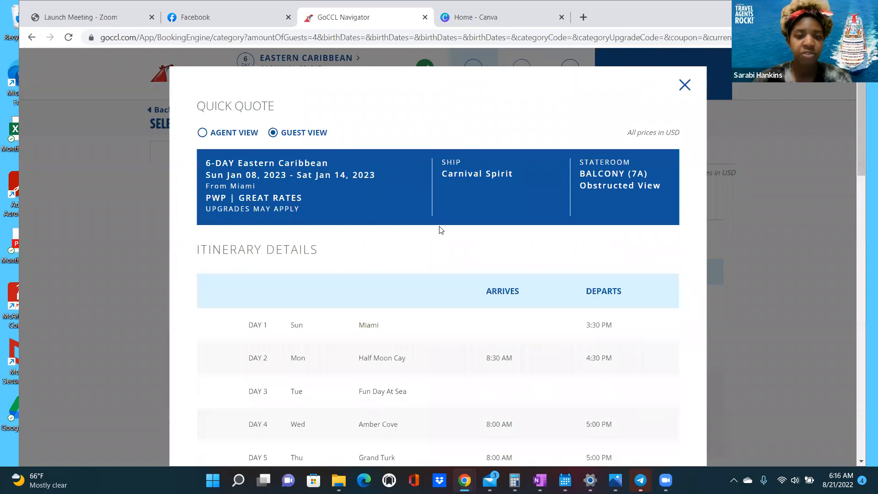
scroll(442, 229, down, 5)
scroll(627, 273, down, 5)
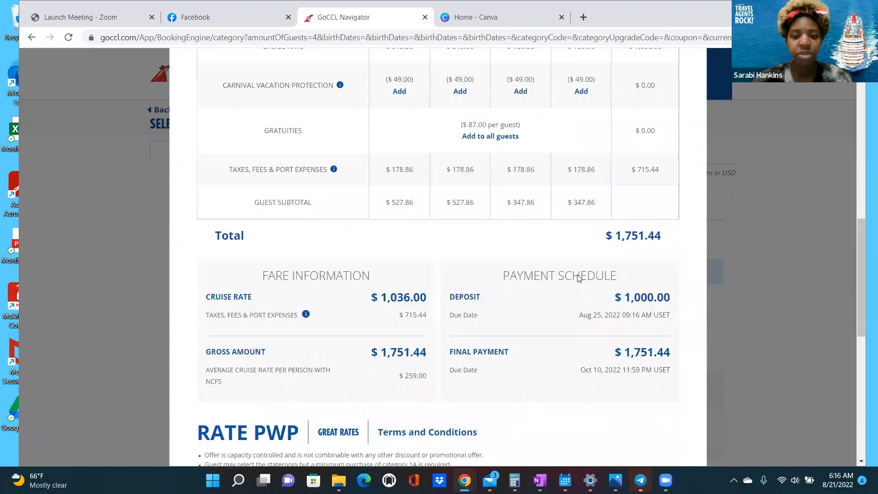
scroll(460, 275, down, 5)
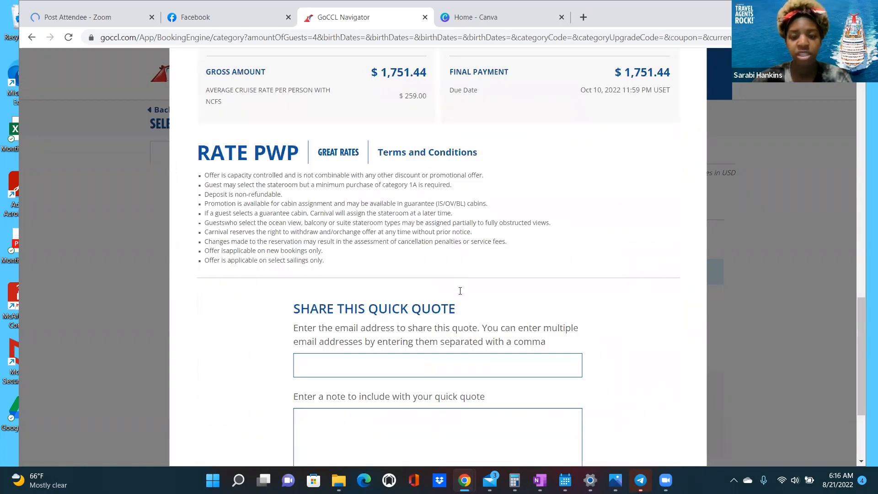
scroll(463, 288, down, 3)
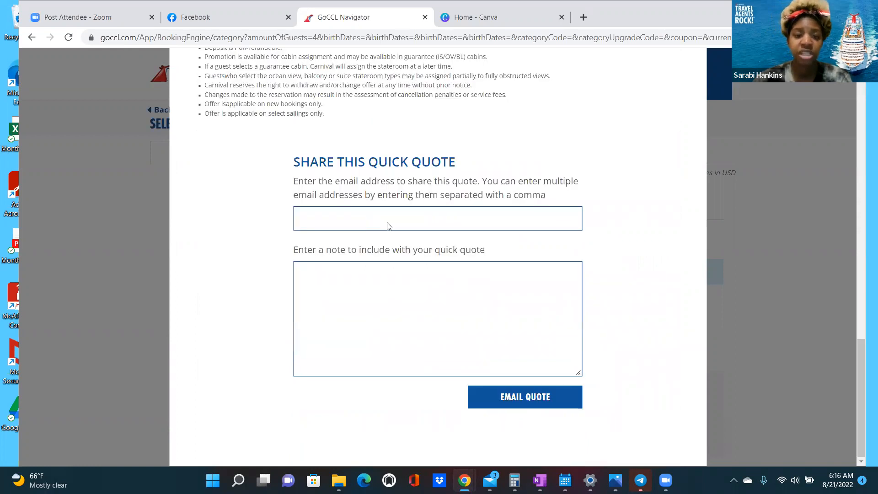
scroll(198, 99, up, 18)
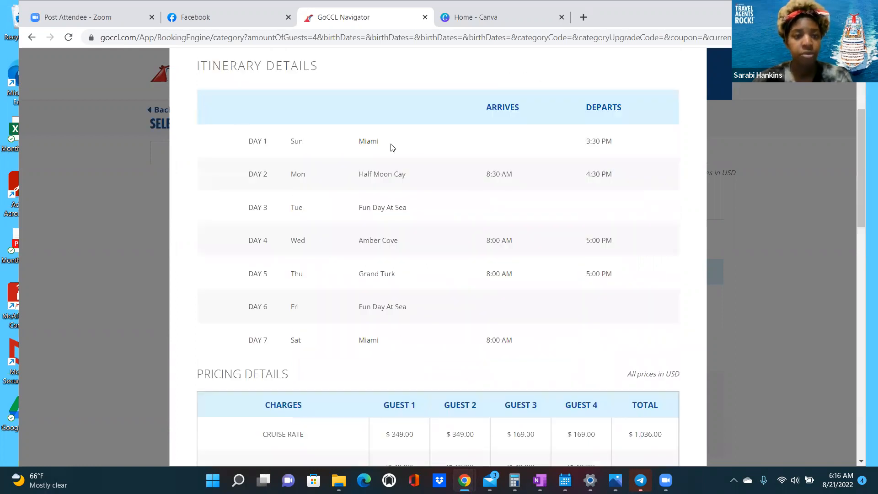
scroll(435, 162, up, 3)
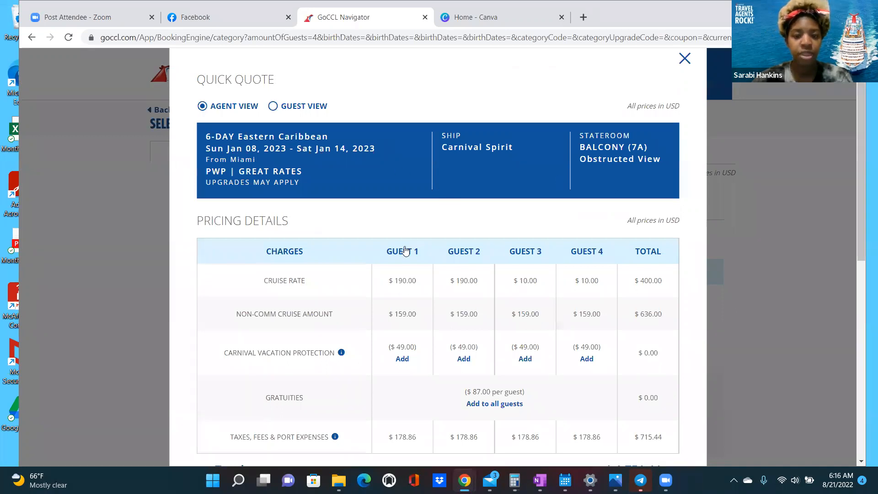
- Add Carnival Vacation Protection for the guests, including Guest 4
scroll(464, 247, down, 2)
click(531, 246)
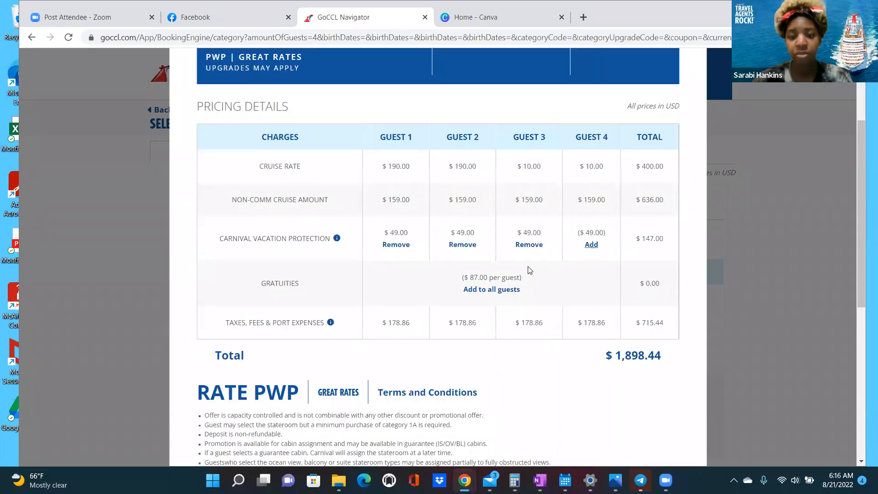
click(494, 291)
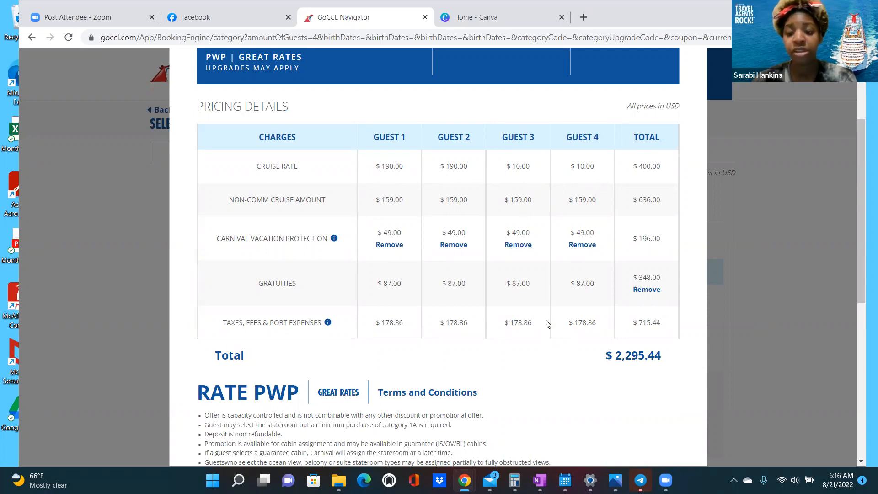
- Review the $2,295.44 total, $1,196 deposit and $83.60 commission in the quote
scroll(549, 325, down, 1)
scroll(553, 300, down, 3)
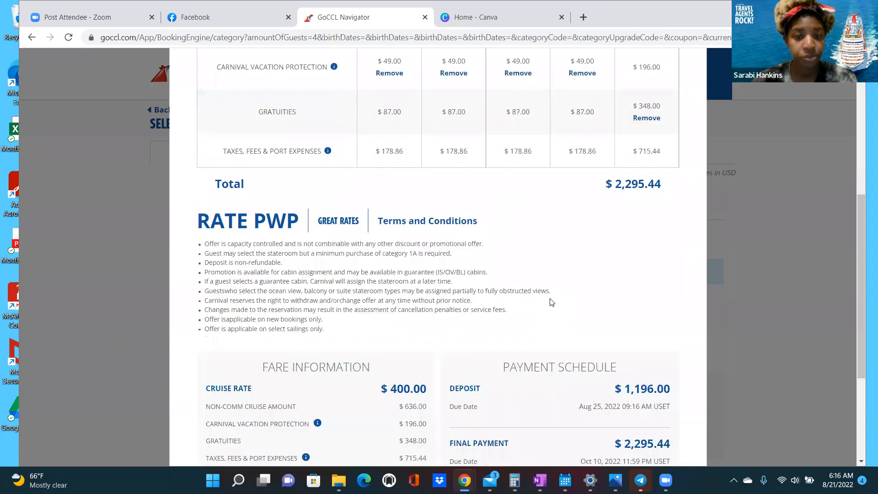
scroll(558, 291, down, 2)
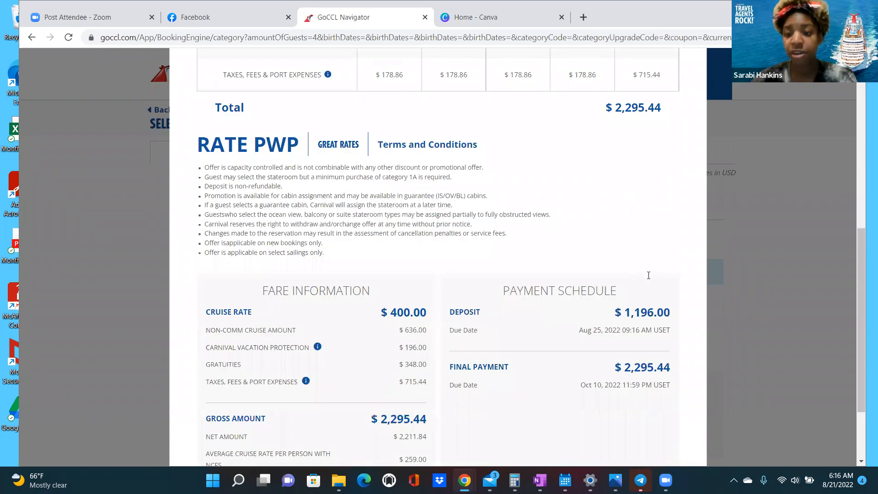
scroll(648, 275, down, 3)
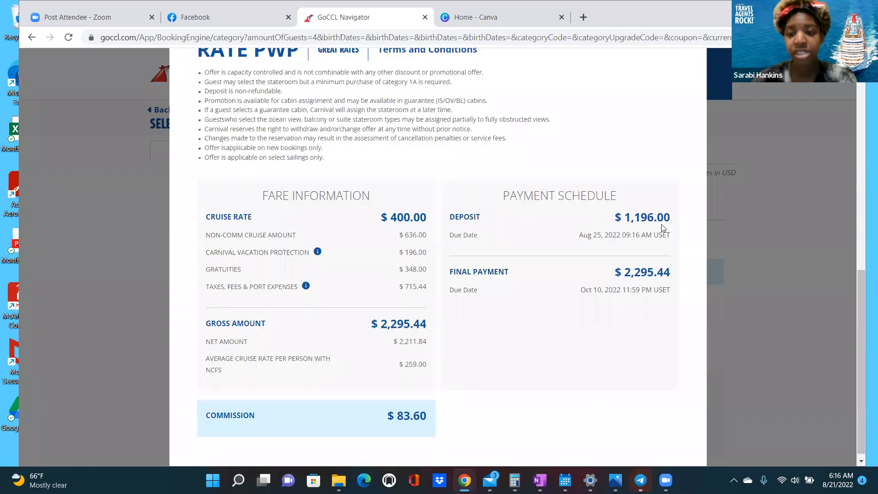
scroll(579, 232, down, 1)
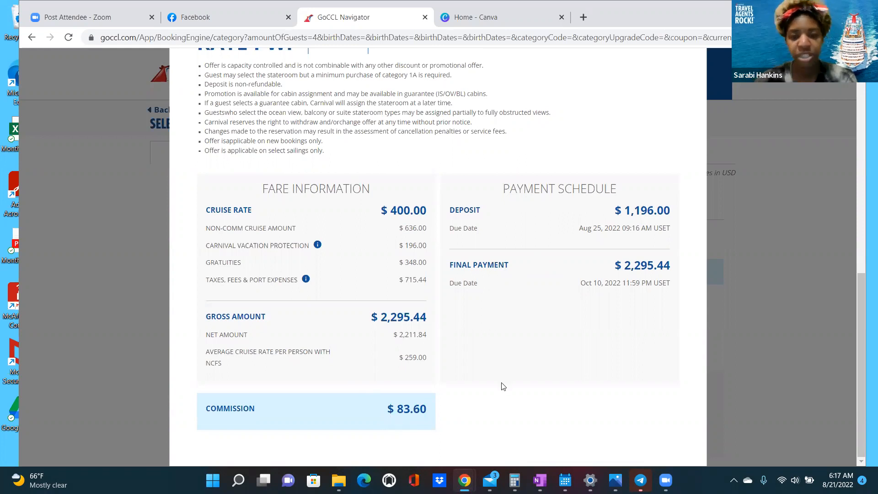
scroll(540, 371, up, 2)
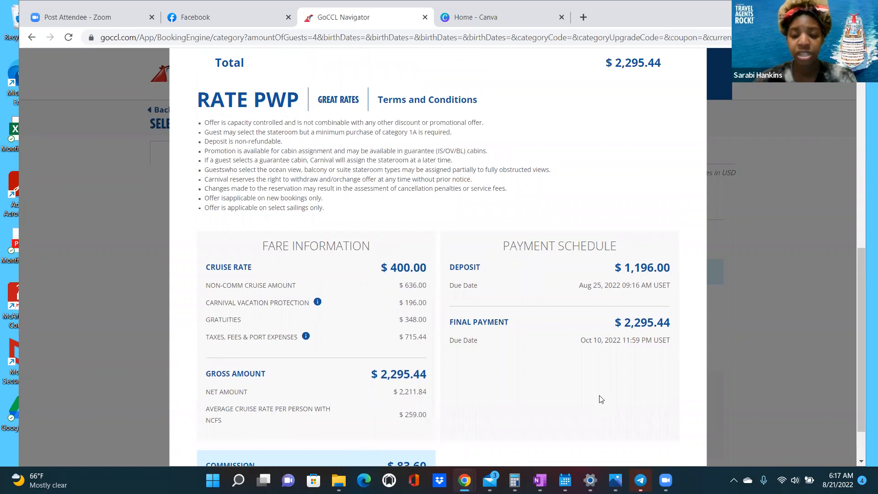
click(515, 480)
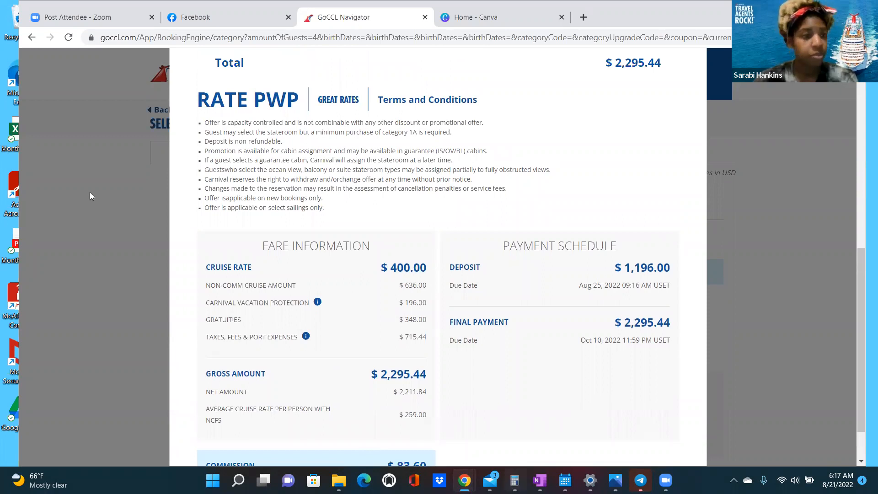
- Calculate 1196 ÷ 4 = 299 per guest in Calculator, then minimize it
click(90, 192)
click(50, 311)
text(196)
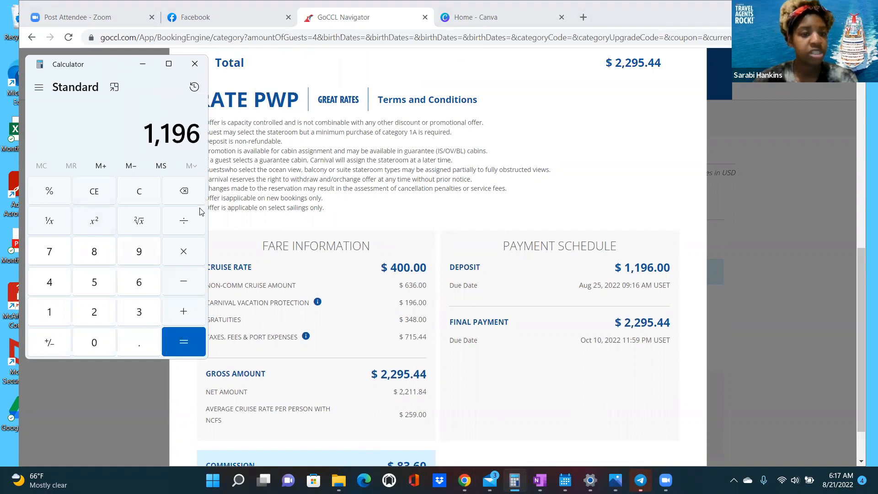
click(177, 227)
click(50, 287)
click(182, 343)
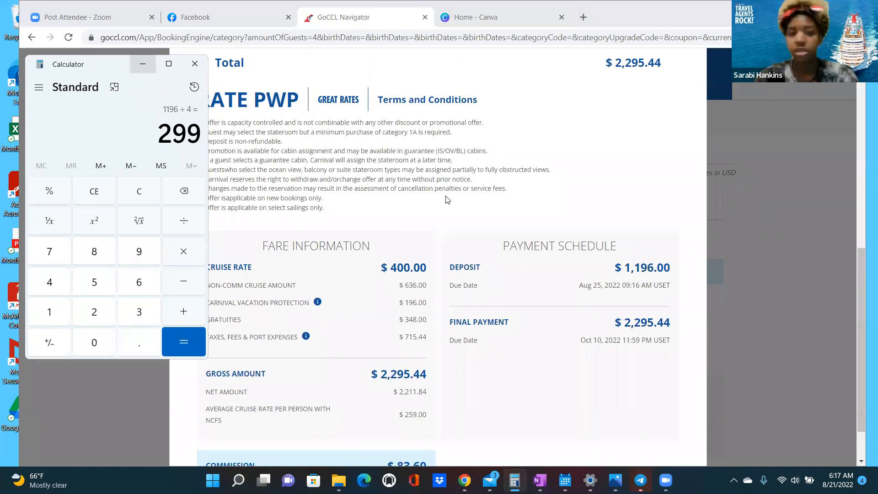
scroll(448, 200, up, 6)
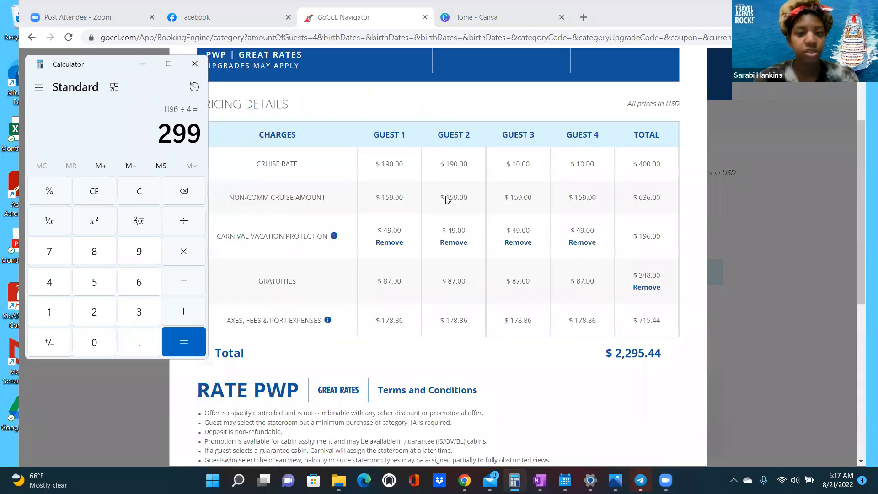
click(144, 66)
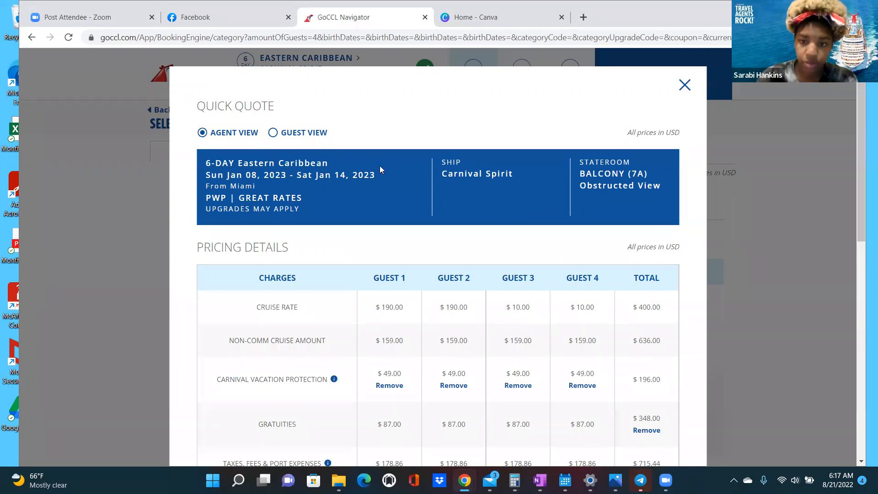
- Scroll to the quote's payment schedule and commission, then switch to the Canva tab
scroll(419, 157, down, 5)
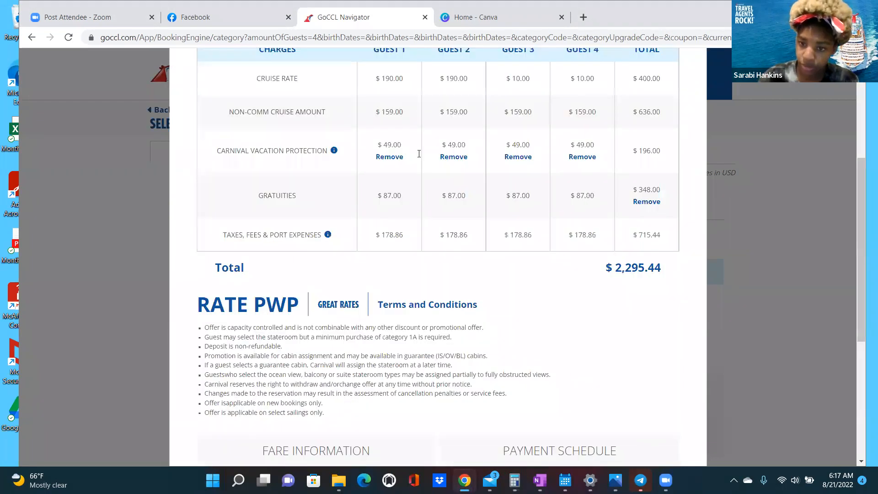
scroll(420, 153, down, 5)
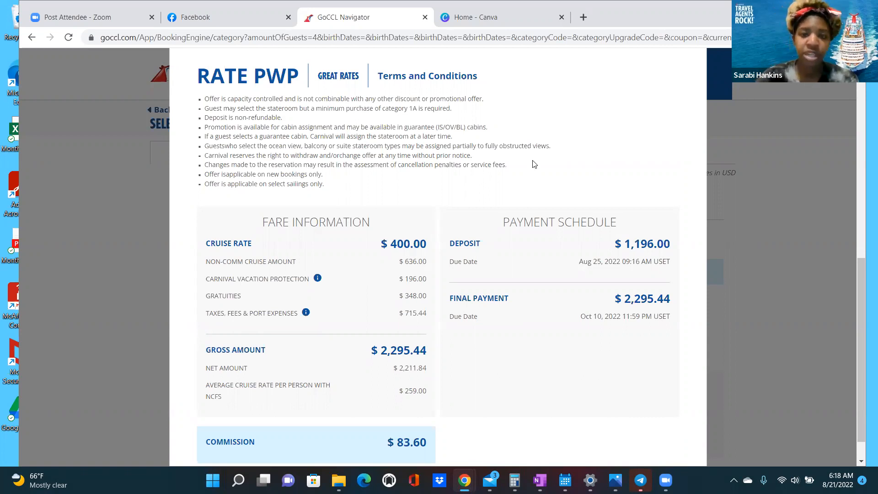
key(ctrl+Tab)
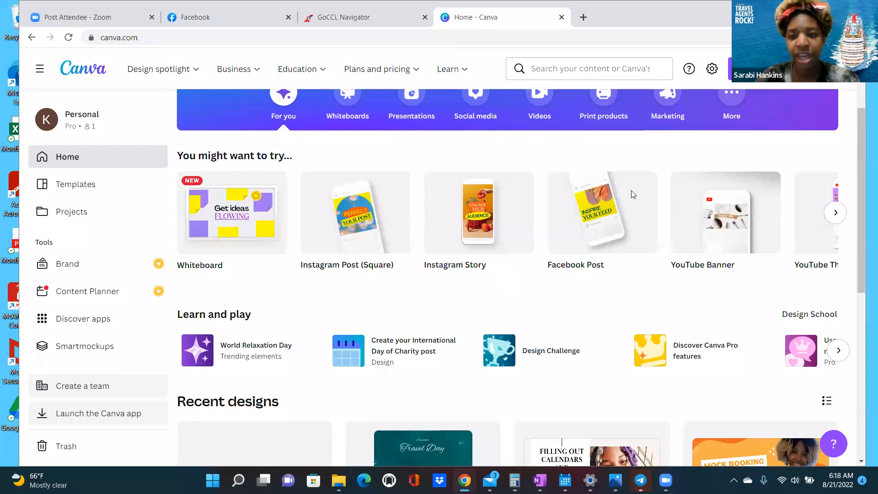
click(573, 236)
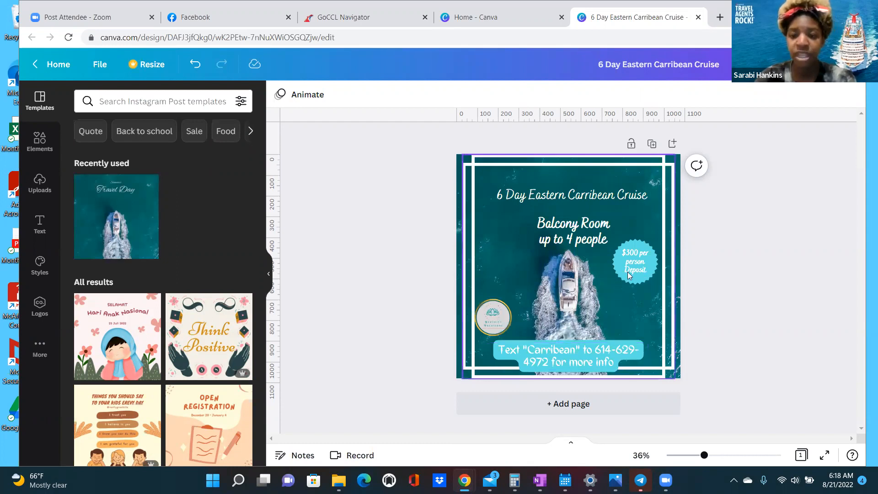
click(58, 64)
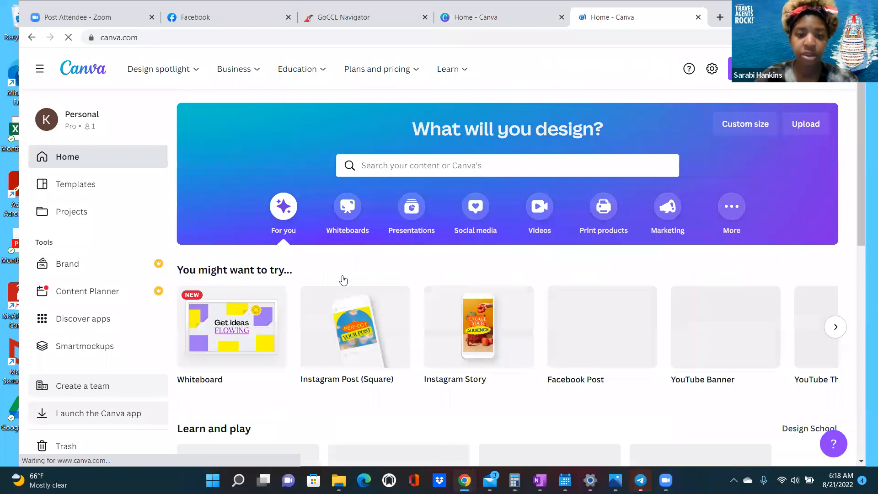
scroll(344, 280, down, 4)
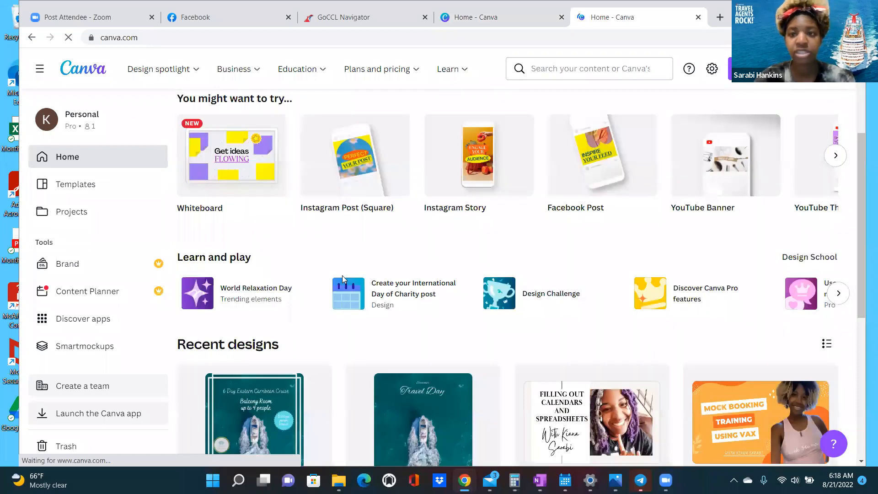
- Open the Travel Day speedboat design as a new Instagram post and adjust the zoom
click(342, 276)
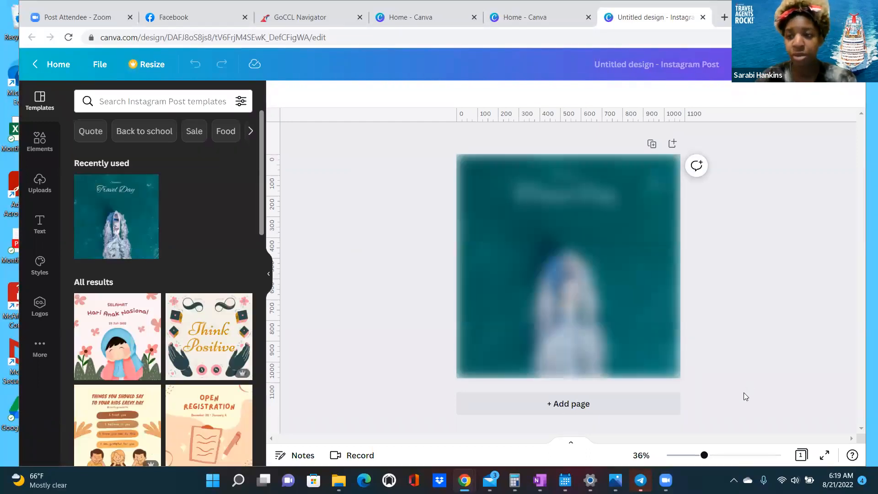
click(717, 456)
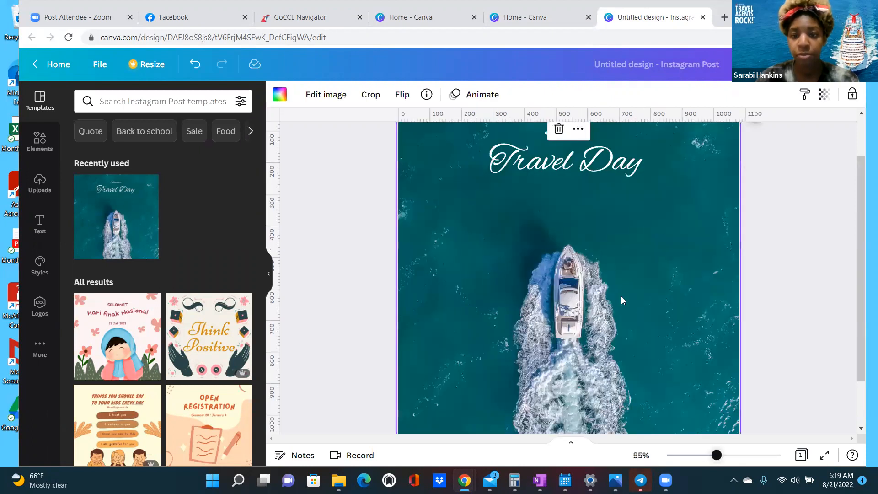
click(711, 456)
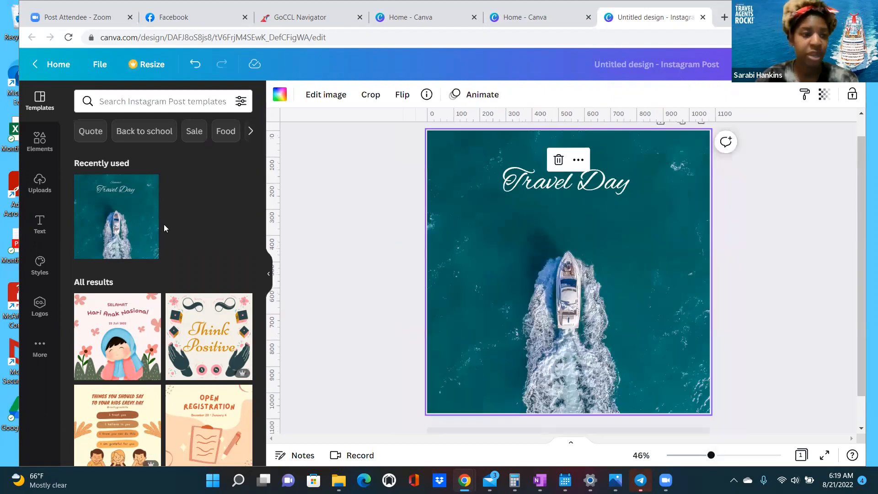
click(250, 135)
click(250, 135)
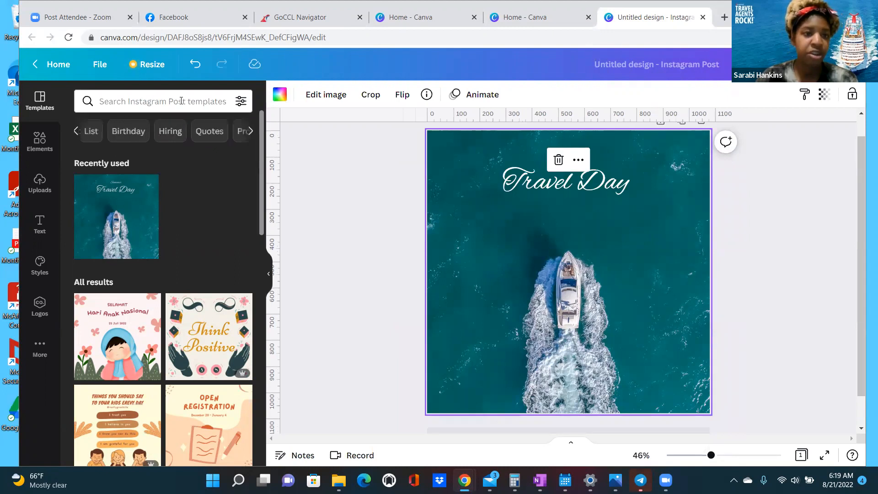
- Search templates for 'travel' and browse results like Holiday Promo and Holiday Package
click(181, 101)
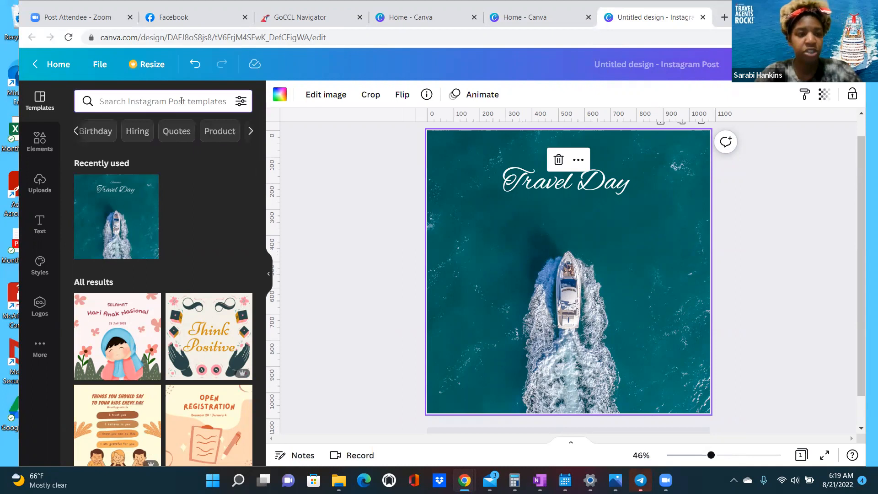
text(travel)
key(Return)
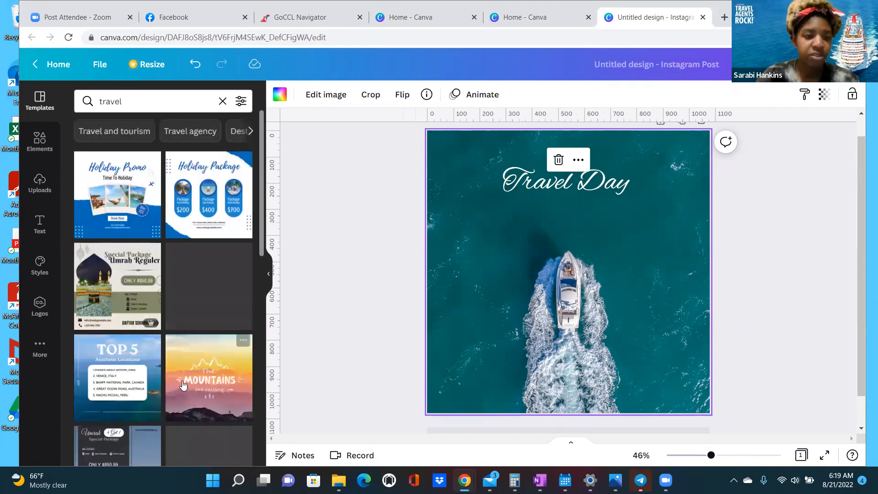
scroll(183, 380, down, 3)
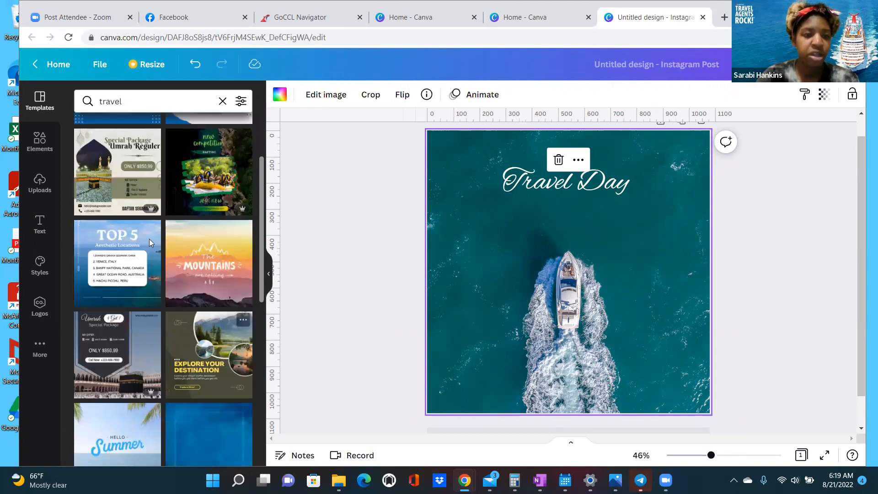
scroll(150, 323, up, 3)
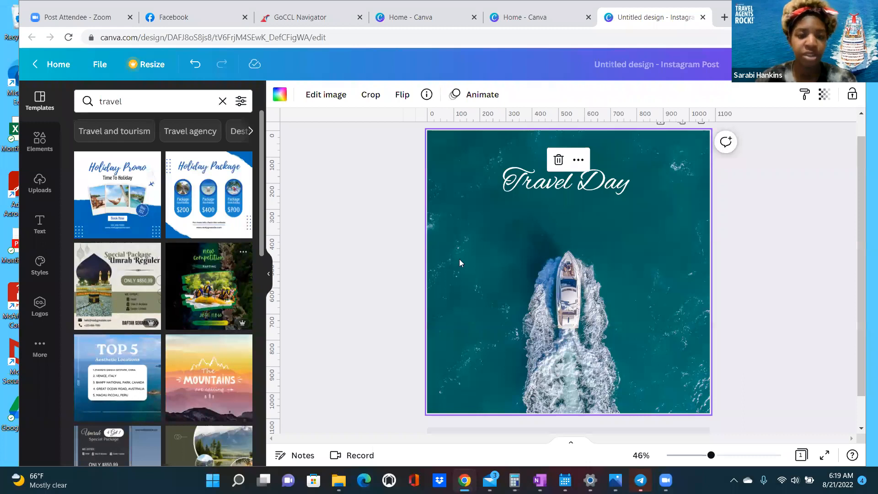
scroll(209, 265, down, 6)
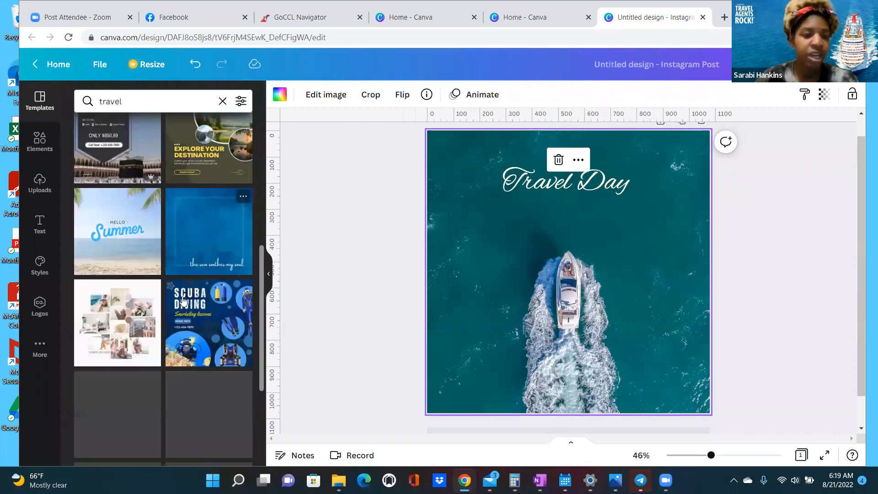
scroll(181, 305, down, 1)
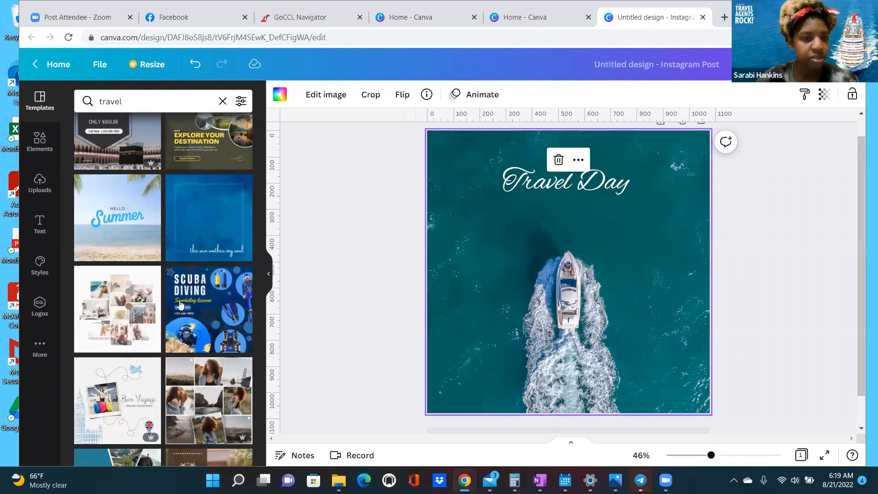
scroll(181, 306, down, 5)
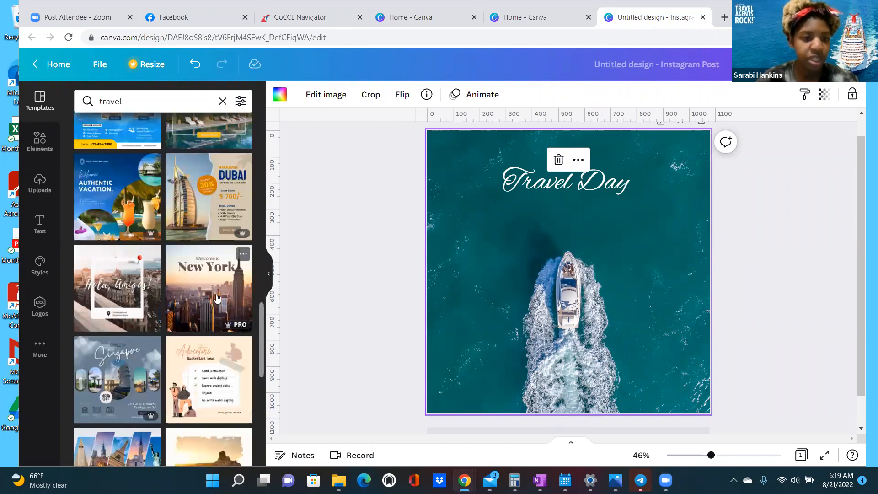
scroll(212, 288, down, 5)
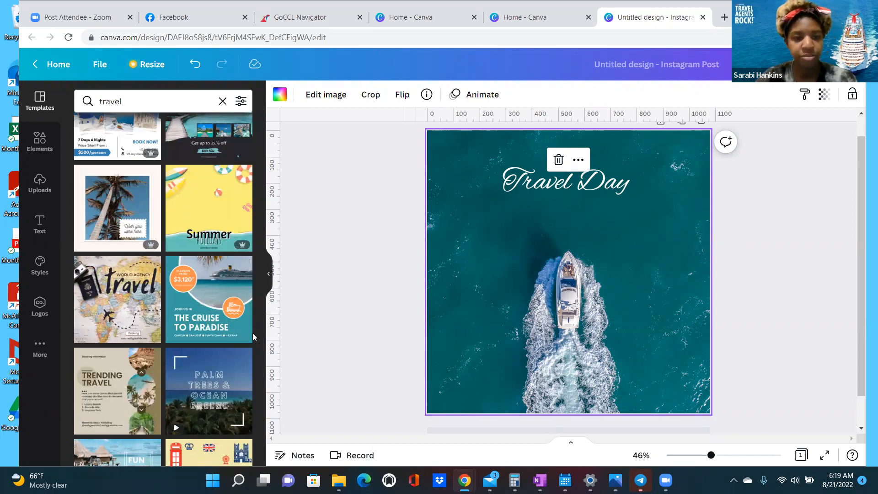
scroll(253, 334, down, 10)
scroll(253, 331, up, 10)
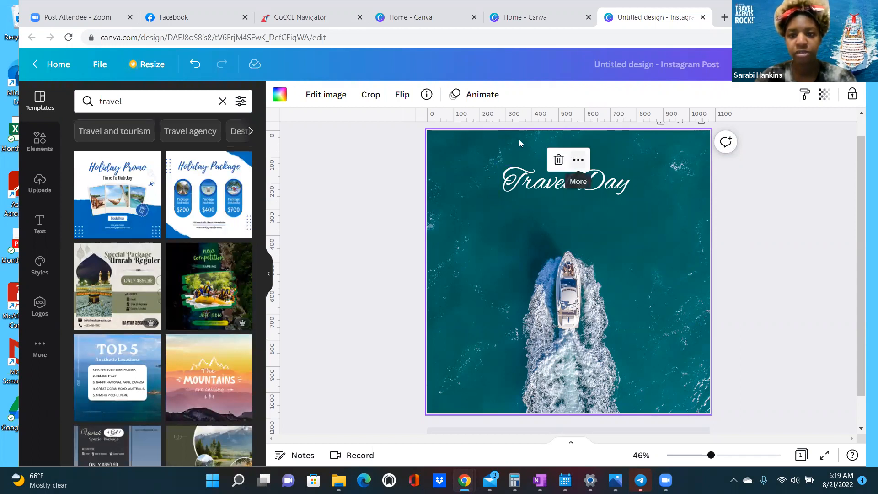
- Replace the Summer text with '6 Day Eastern Carribean Cruise' and widen it to one line
click(582, 158)
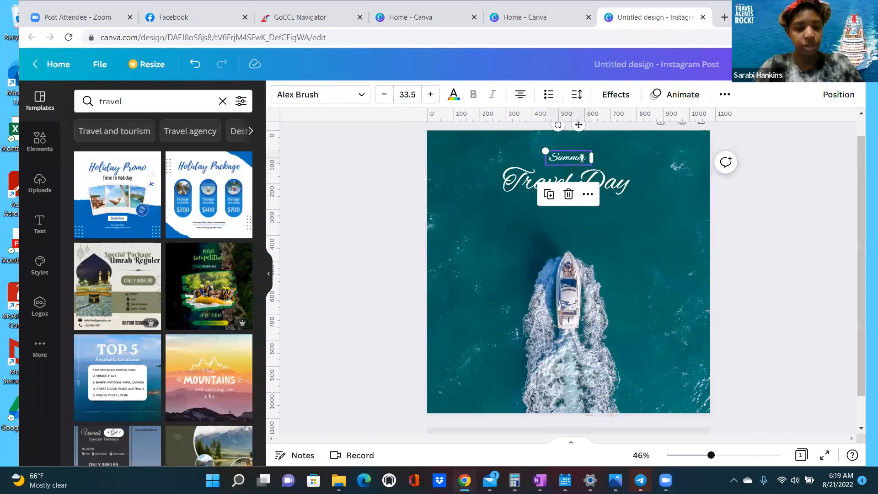
text(6)
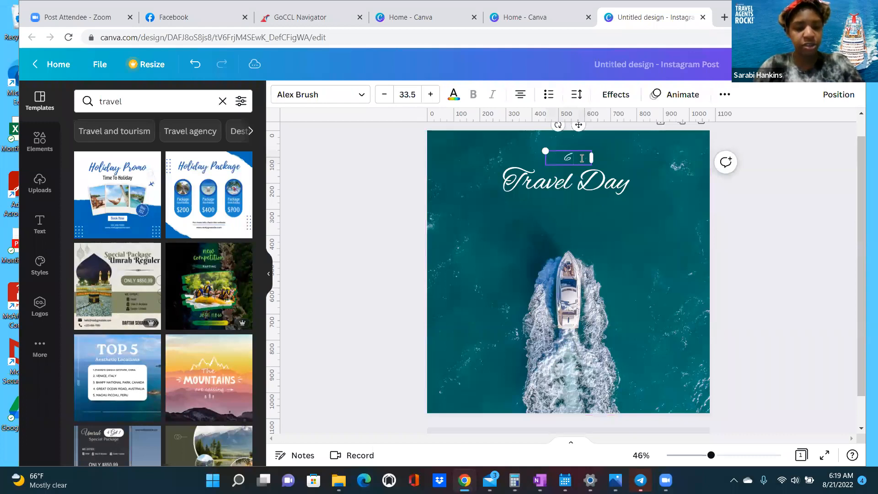
text( Day)
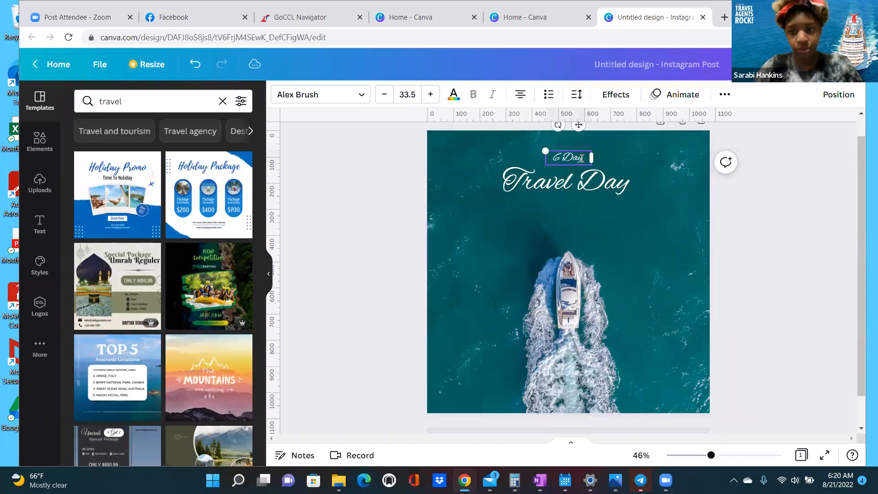
text( Eartern)
key(BackSpace)
key(BackSpace)
key(BackSpace)
key(BackSpace)
key(BackSpace)
text(stern Carribea)
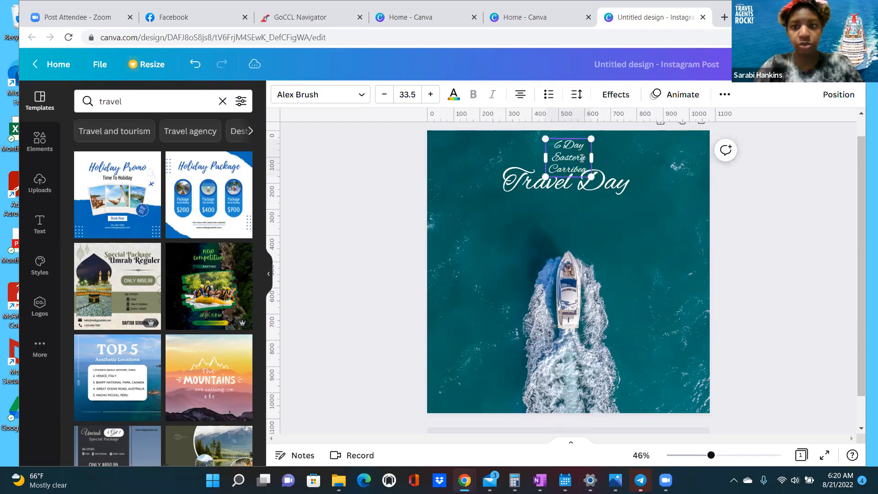
text(n)
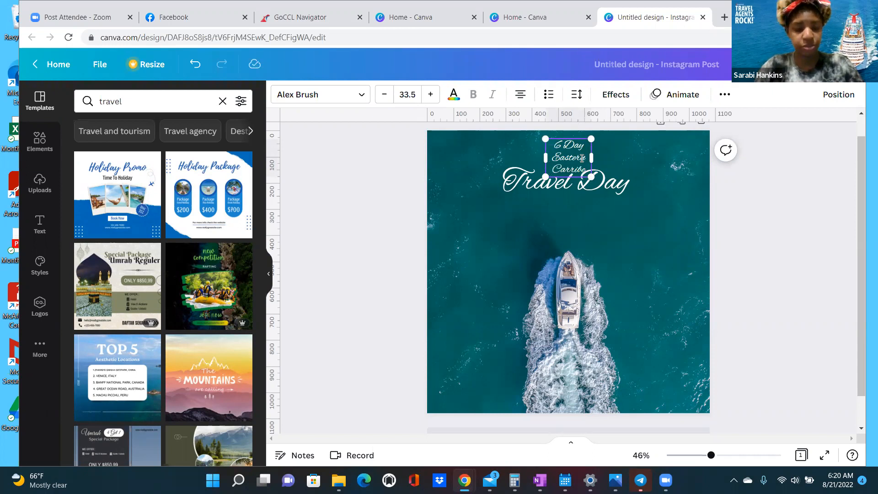
text( Cruise)
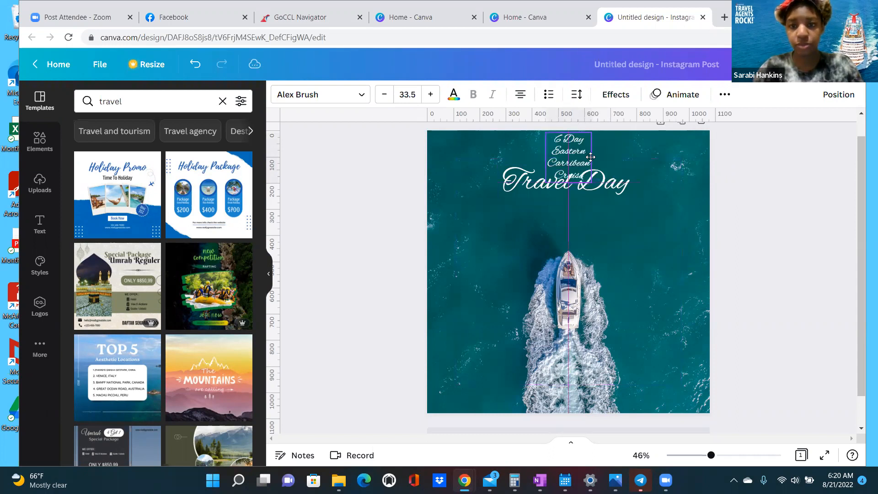
drag(592, 157, 697, 155)
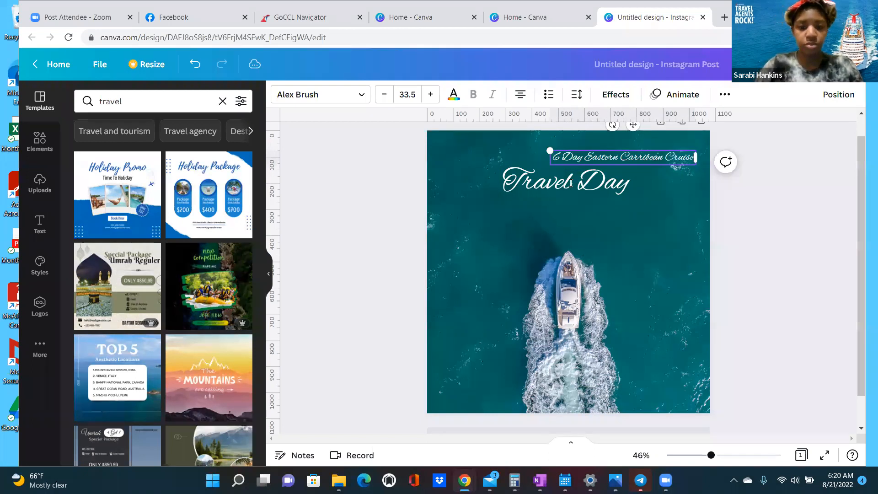
- Change the Travel Day title to 'Balcony' / 'Room for 4' and centre it lower
triple_click(571, 183)
text(Ba)
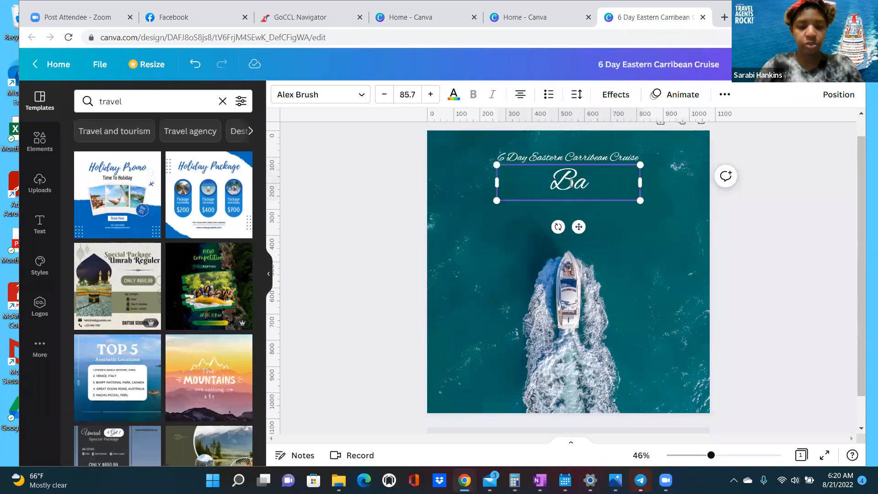
text(lcony)
key(Return)
text(Room)
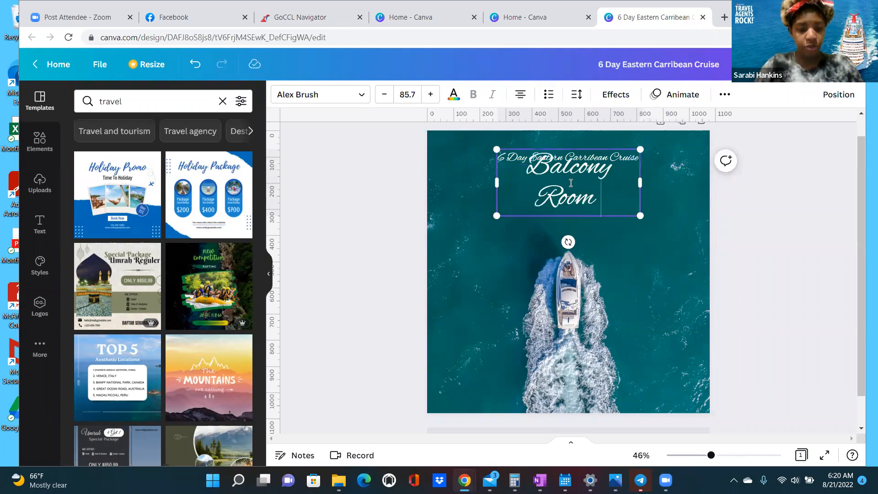
text( for 4)
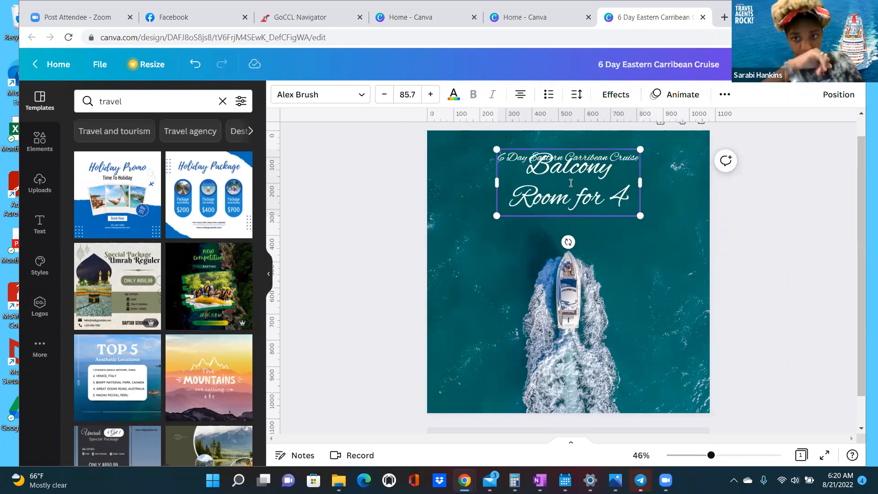
click(573, 222)
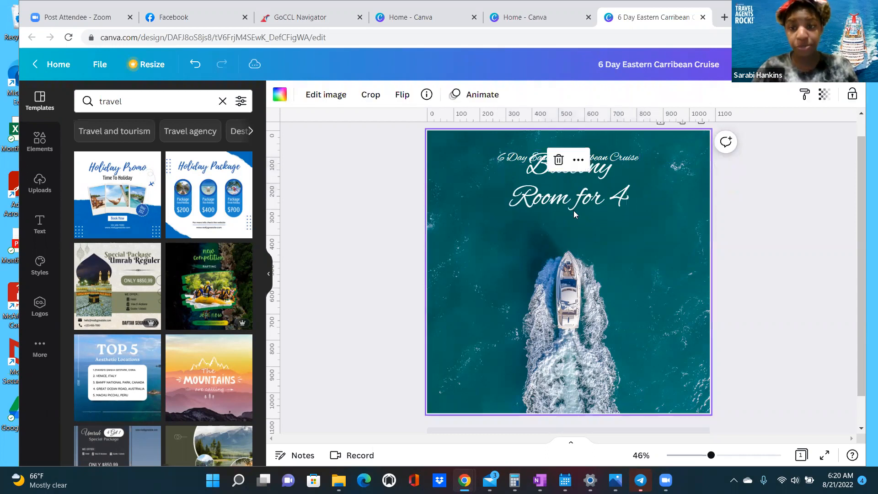
click(571, 203)
drag(570, 215, 570, 220)
- Enlarge the cruise heading to 55.5, widen its box and centre it near the top
click(567, 157)
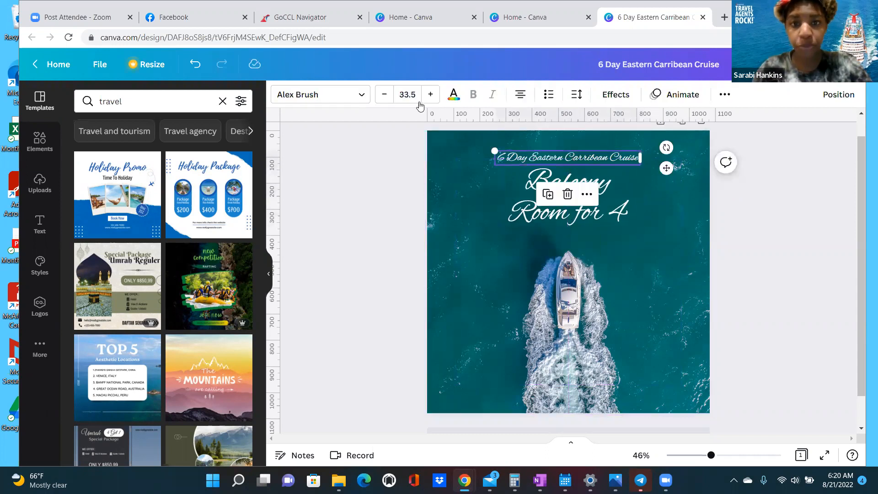
click(433, 97)
click(433, 97)
click(432, 97)
click(433, 97)
click(433, 97)
click(431, 95)
click(431, 94)
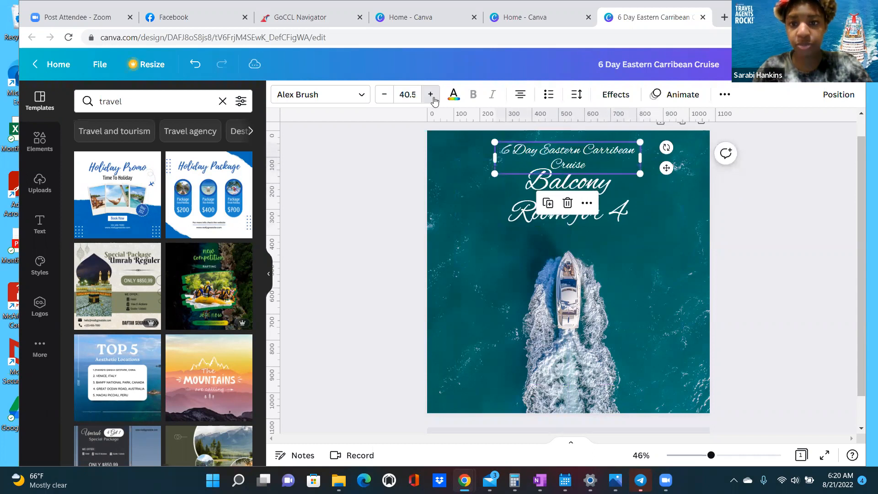
click(431, 95)
click(431, 95)
click(431, 95)
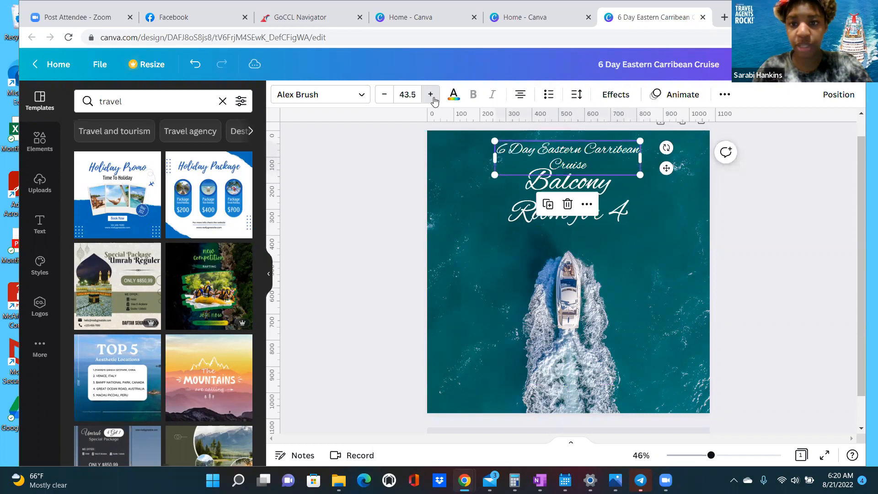
click(431, 95)
click(431, 95)
click(432, 94)
click(432, 95)
click(432, 95)
click(432, 95)
click(431, 95)
click(431, 95)
drag(640, 158, 695, 157)
drag(495, 158, 447, 158)
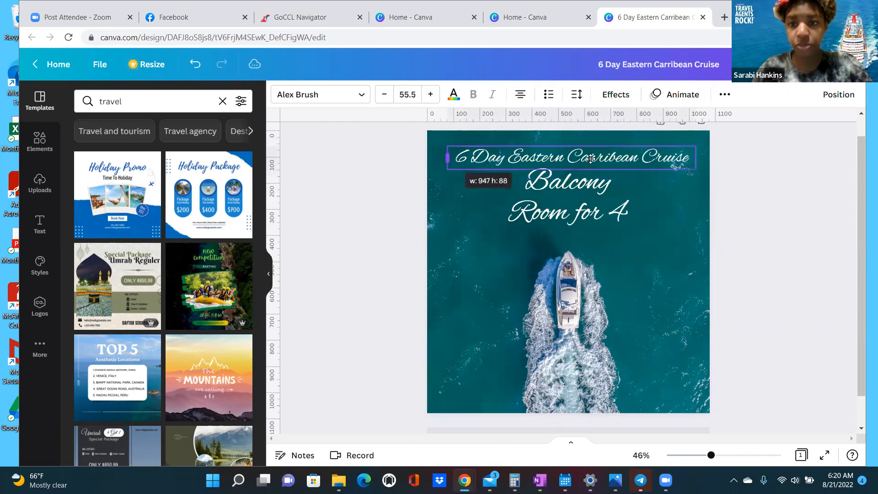
drag(590, 158, 585, 154)
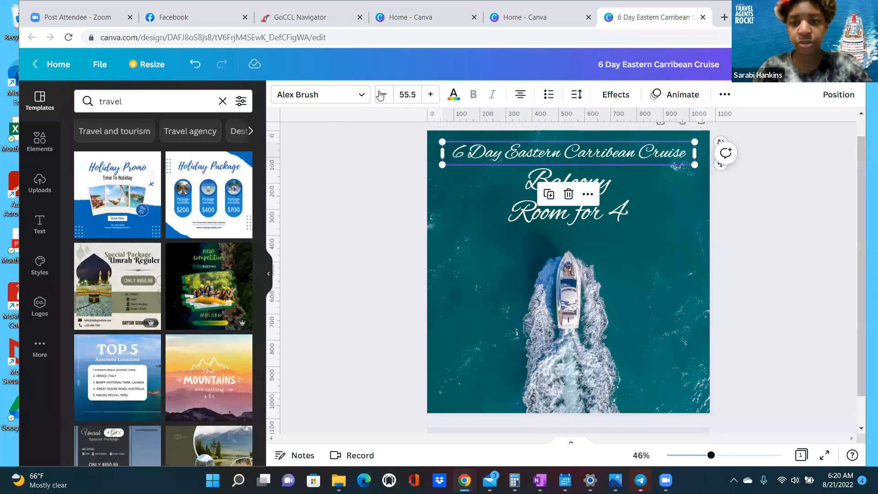
- Shrink the Balcony Room for 4 text and nudge the cruise heading slightly lower
click(586, 210)
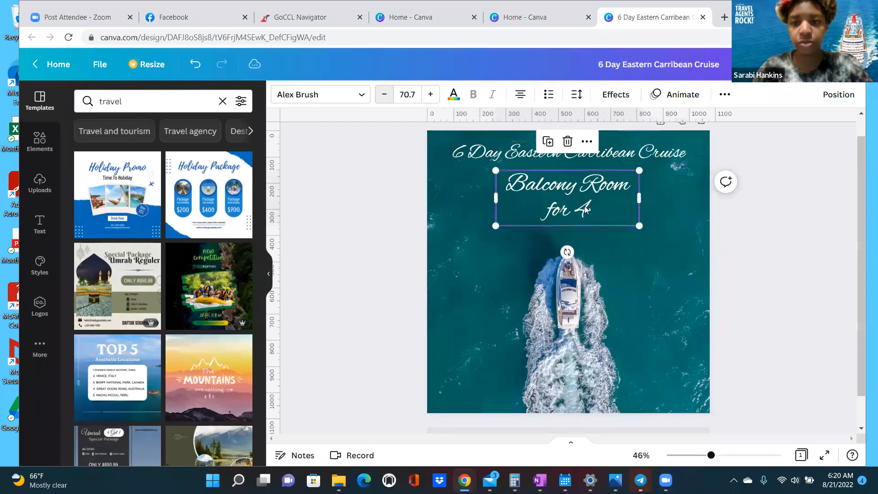
drag(639, 198, 569, 232)
click(631, 158)
drag(629, 165, 628, 181)
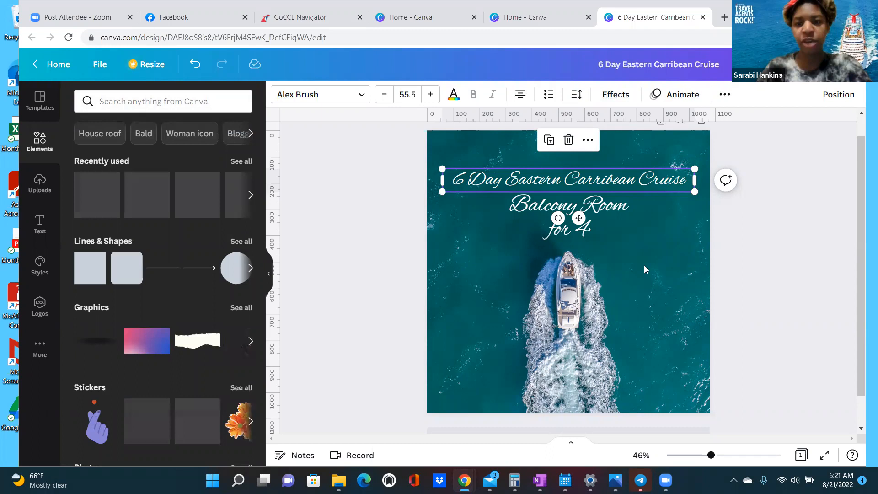
click(545, 190)
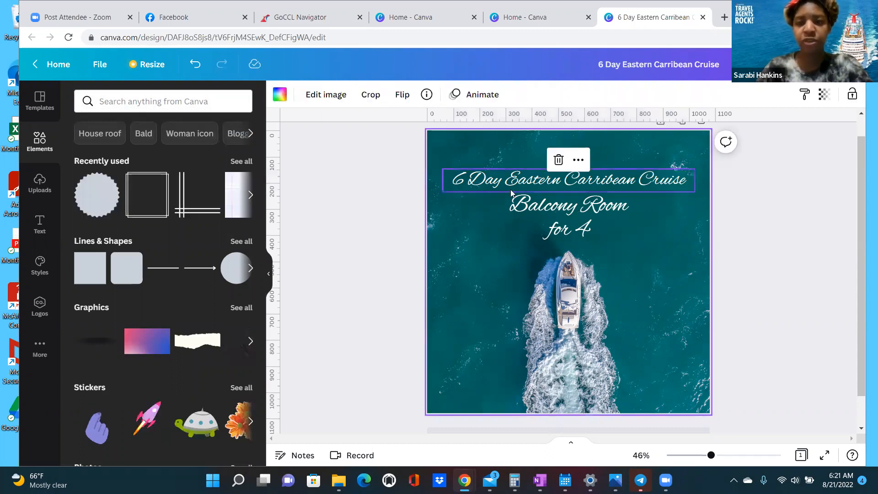
- Duplicate the cruise heading, move the copy to the bottom and clear its text
click(522, 182)
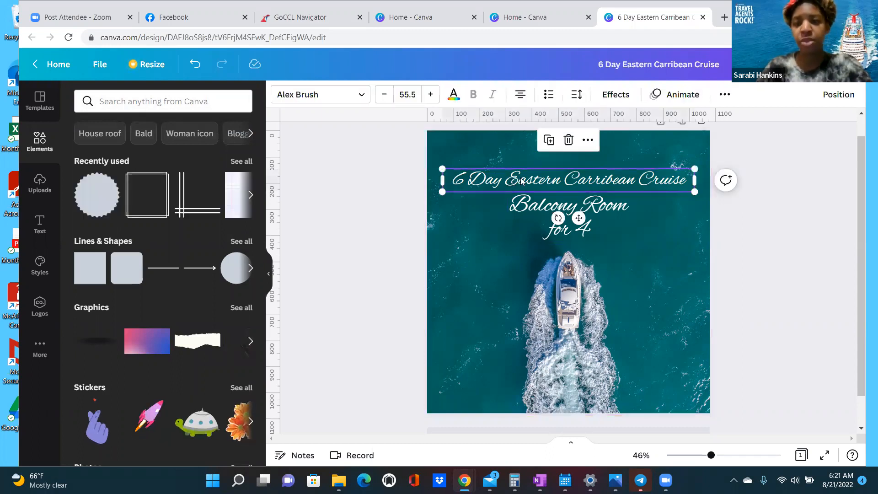
click(553, 145)
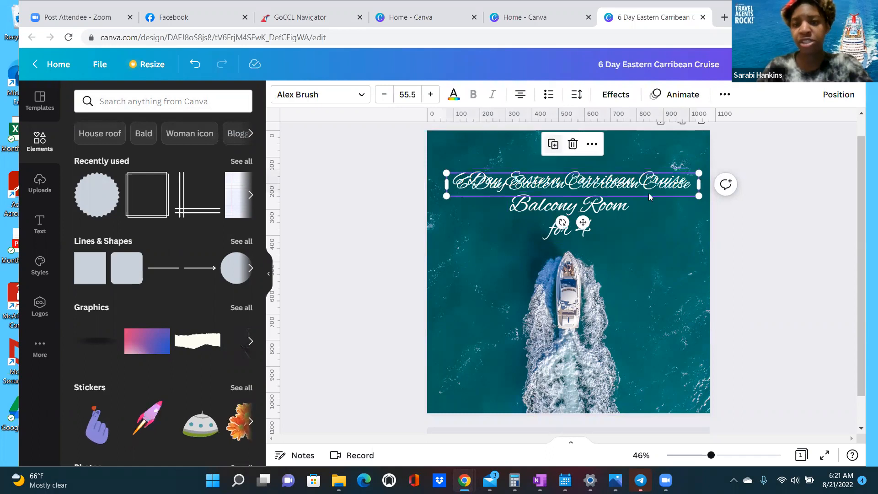
drag(644, 188, 649, 377)
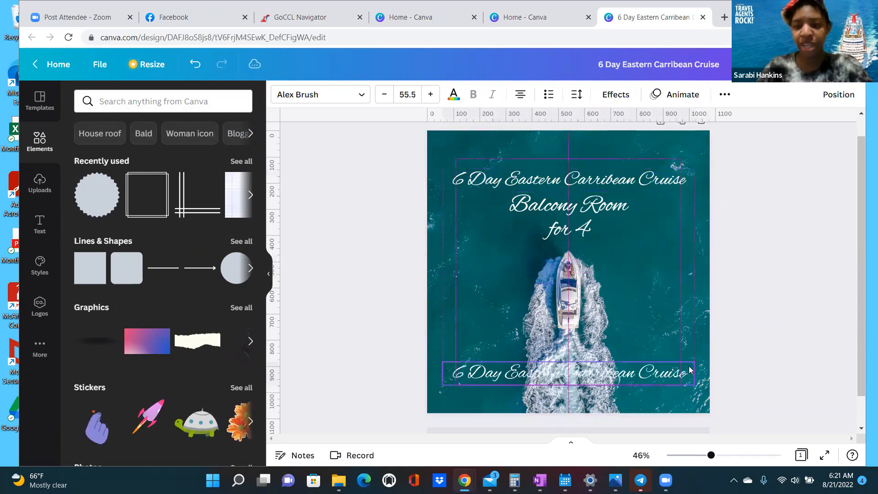
click(690, 373)
drag(691, 373, 457, 375)
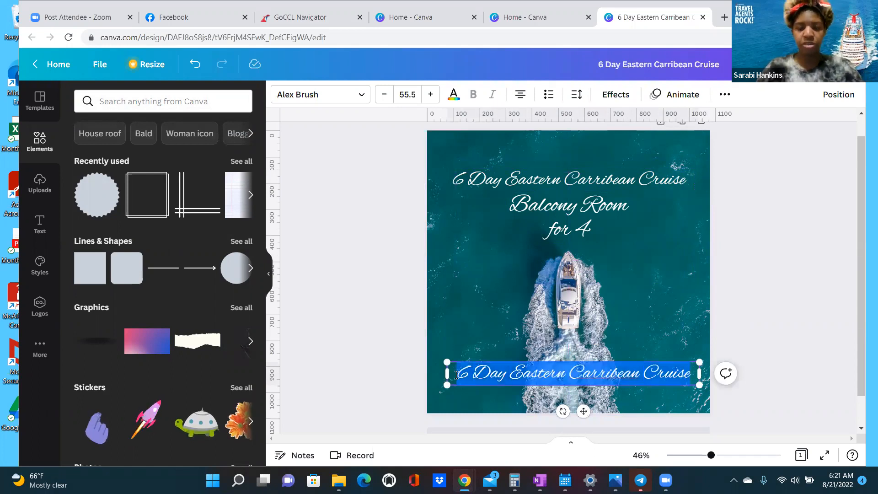
key(BackSpace)
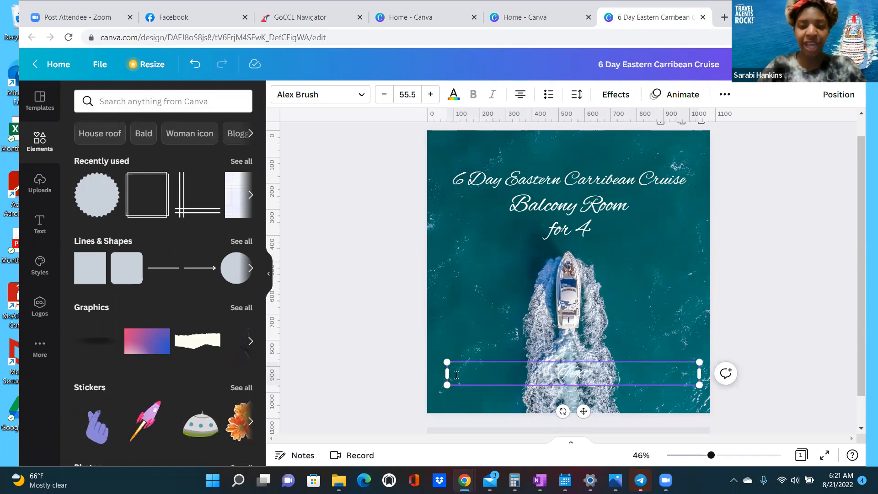
- Type the call-to-action ending in the contact phone number, with 'for more info' on a second line
text(Ca)
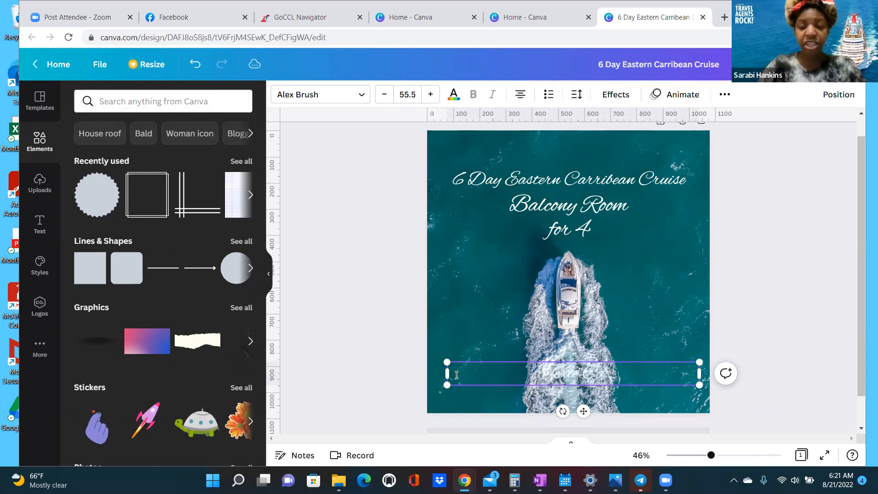
text(rribean)
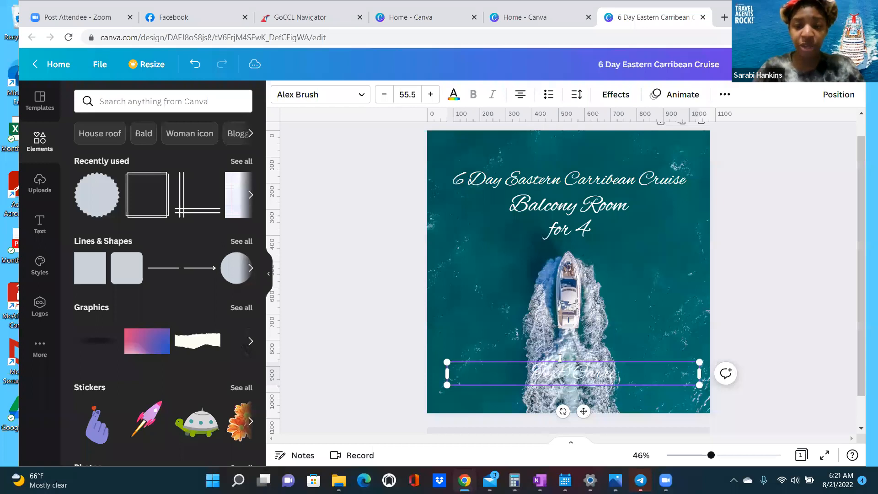
key(BackSpace)
key(BackSpace)
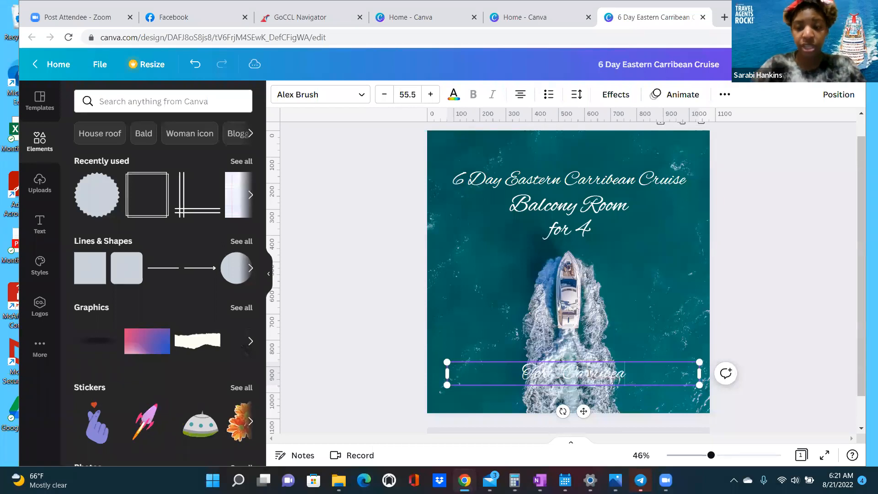
key(BackSpace)
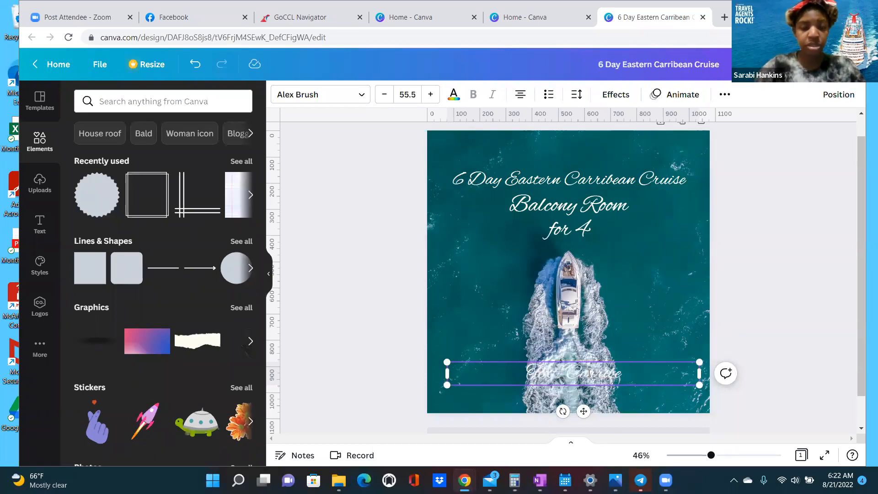
key(BackSpace)
key(BackSpace)
key(BackSpace)
key(BackSpace)
key(BackSpace)
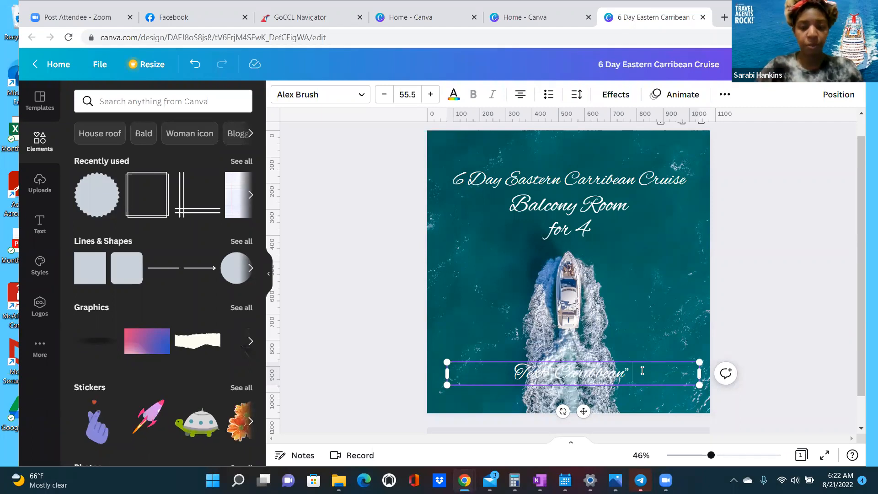
text(to)
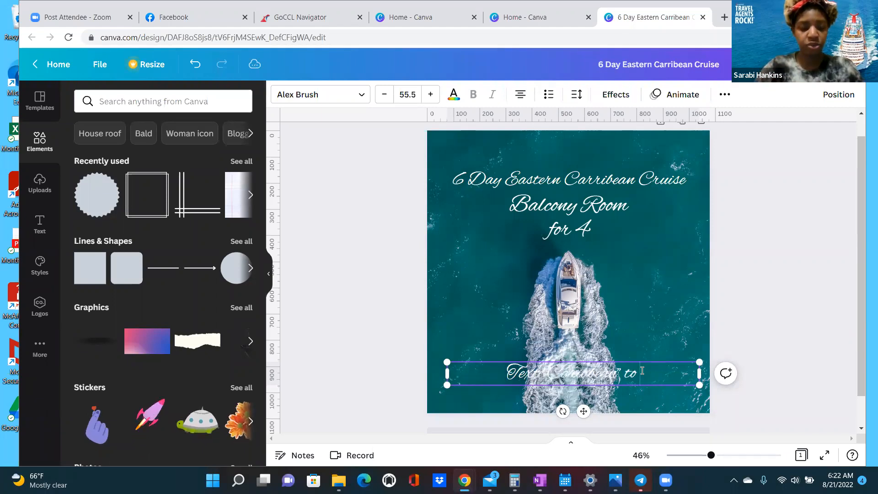
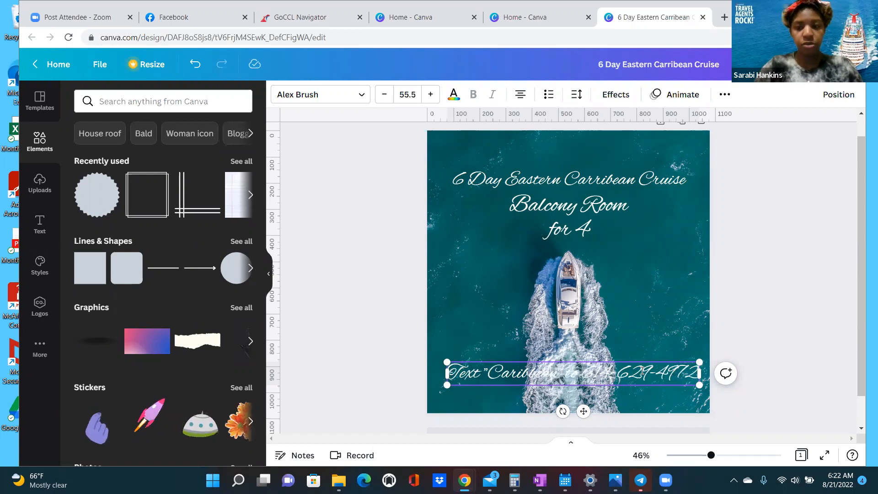
key(Return)
text(for me)
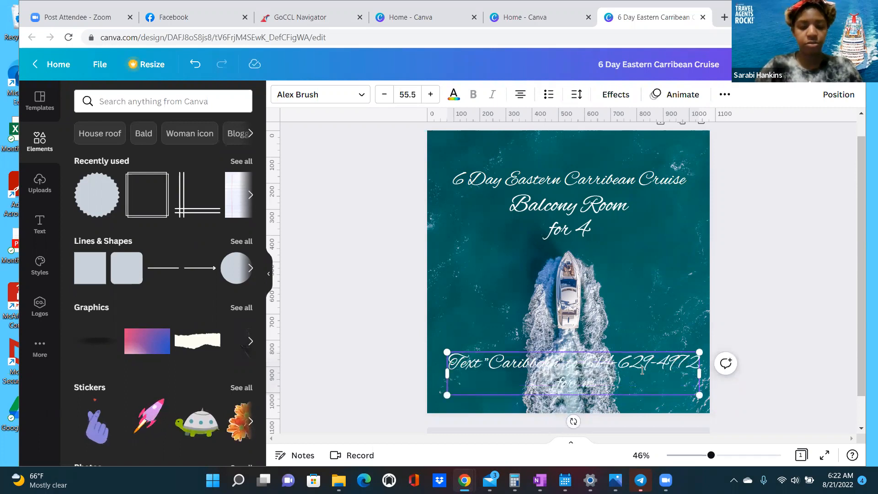
text(re info)
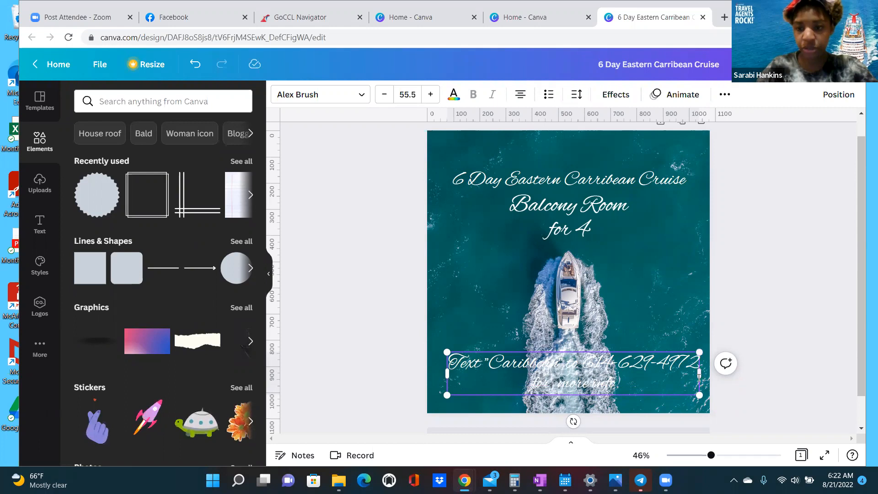
- Shrink the bottom text to 39.5, narrow its box and move it to the lower centre
click(389, 98)
click(388, 99)
click(389, 98)
click(388, 99)
click(387, 99)
click(386, 99)
click(385, 99)
click(385, 99)
click(386, 99)
click(386, 99)
click(386, 99)
click(386, 99)
click(385, 99)
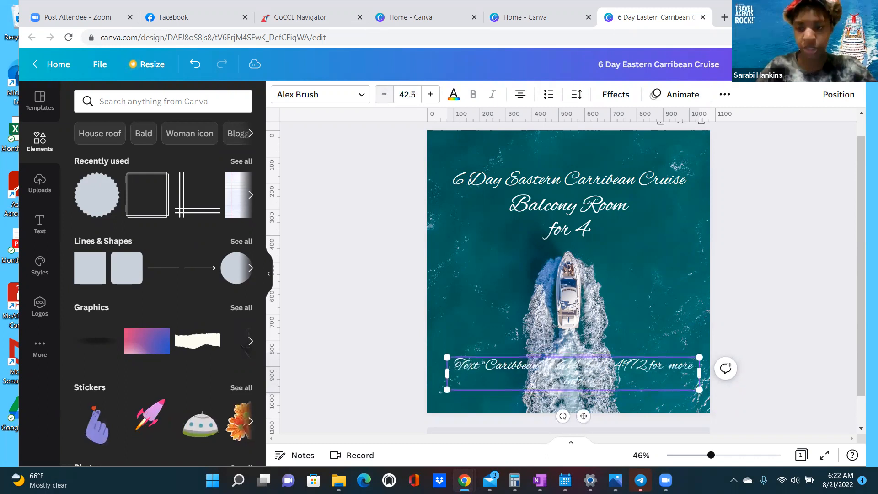
drag(699, 373, 638, 373)
drag(557, 385, 588, 430)
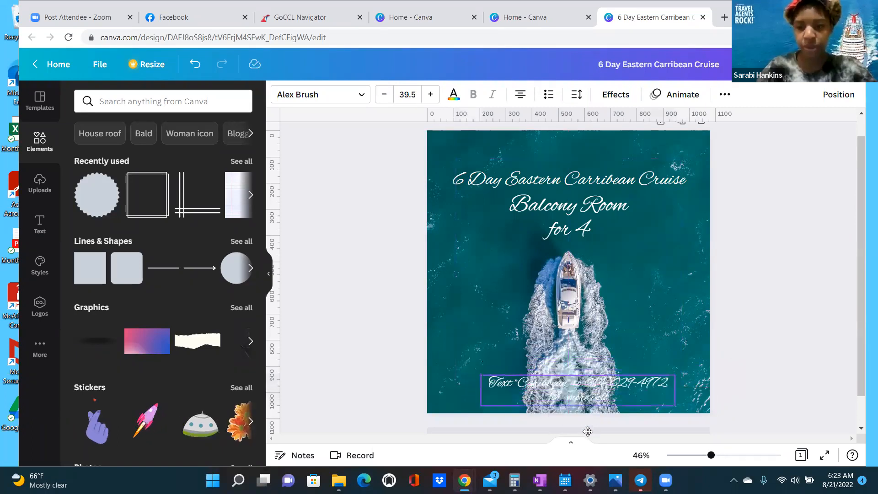
- Set the bottom call-to-action text in the Anahaw font
click(558, 179)
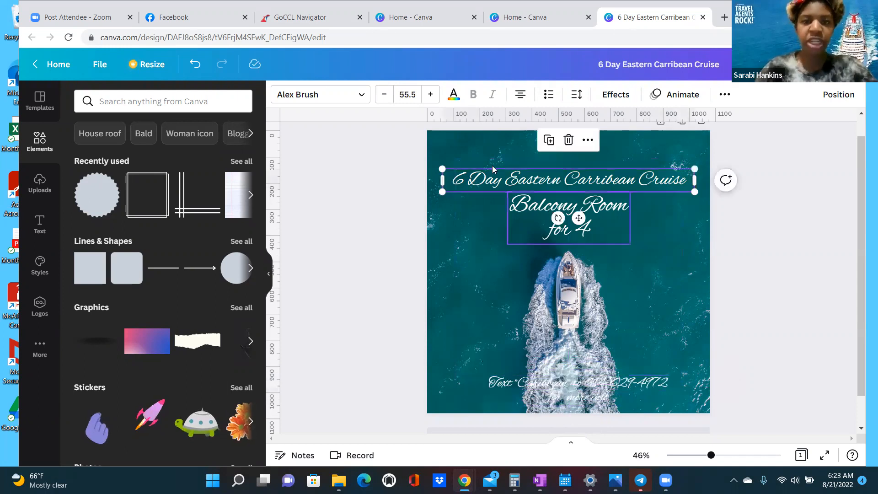
click(358, 97)
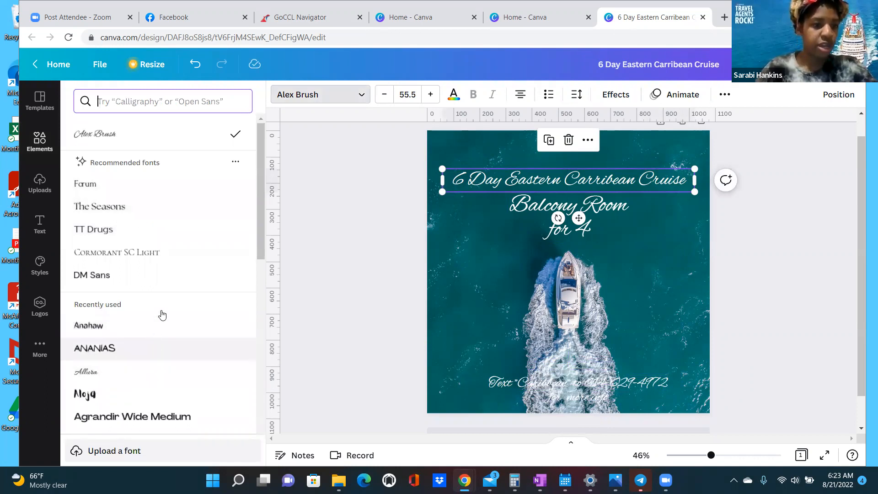
click(562, 378)
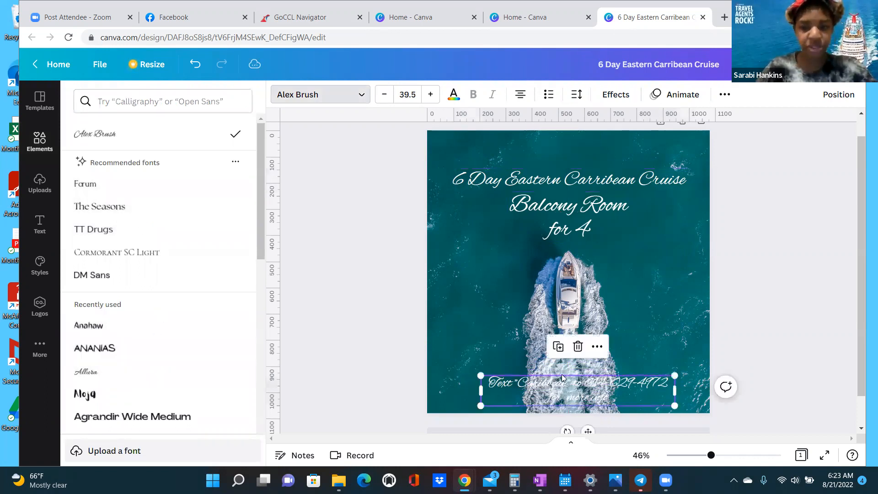
click(103, 324)
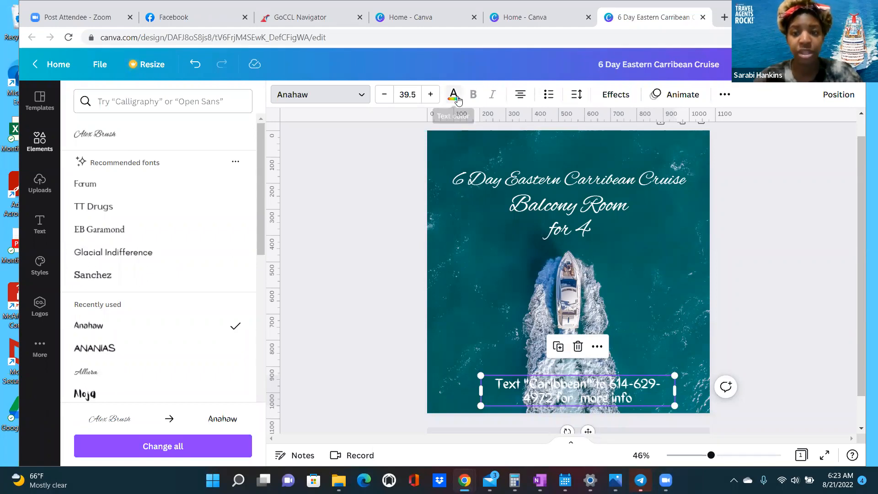
- Preview the Shadow, Lift, Neon and Glitch effects on the bottom text
click(613, 97)
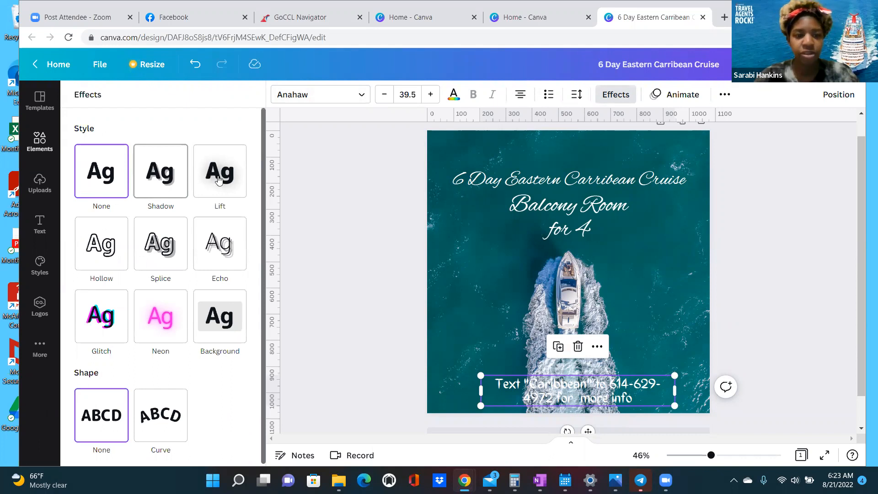
click(167, 181)
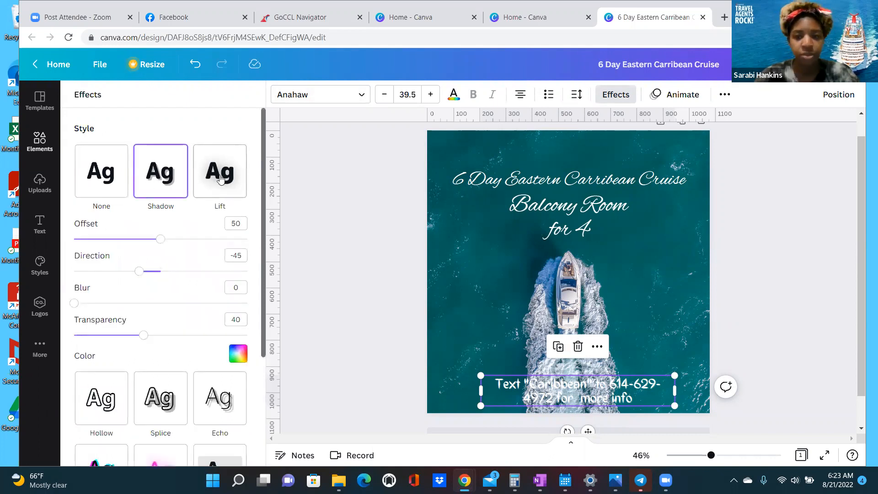
click(220, 179)
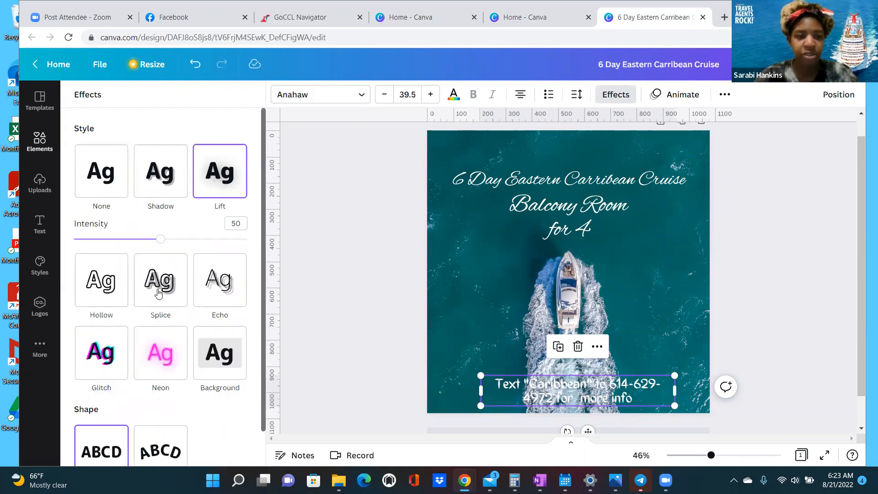
click(157, 359)
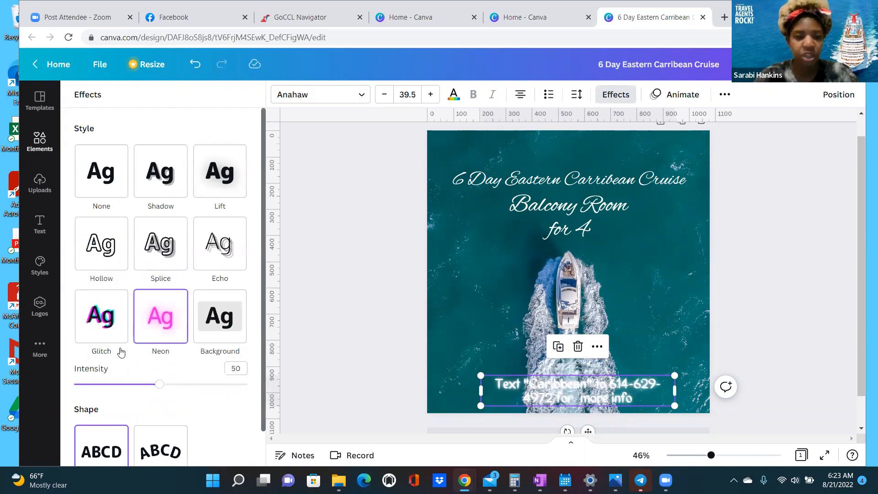
click(105, 320)
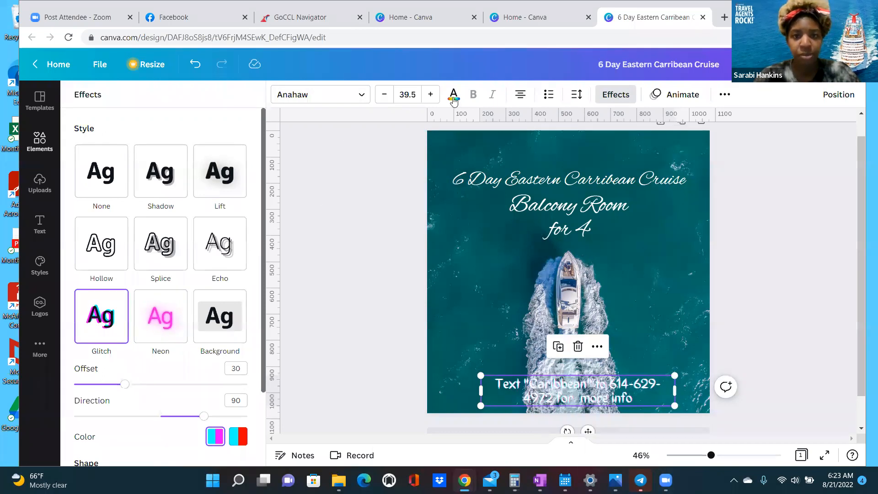
- Apply the Background effect to the bottom text with a light blue colour
click(215, 332)
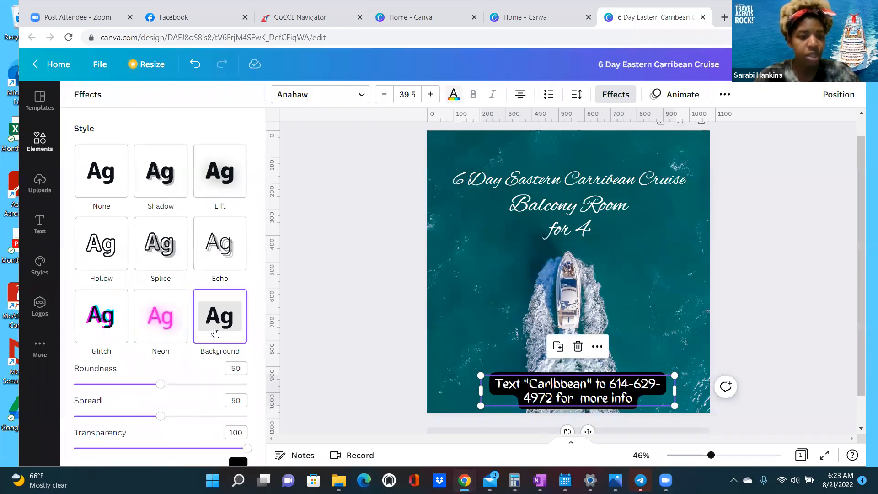
scroll(236, 346, down, 1)
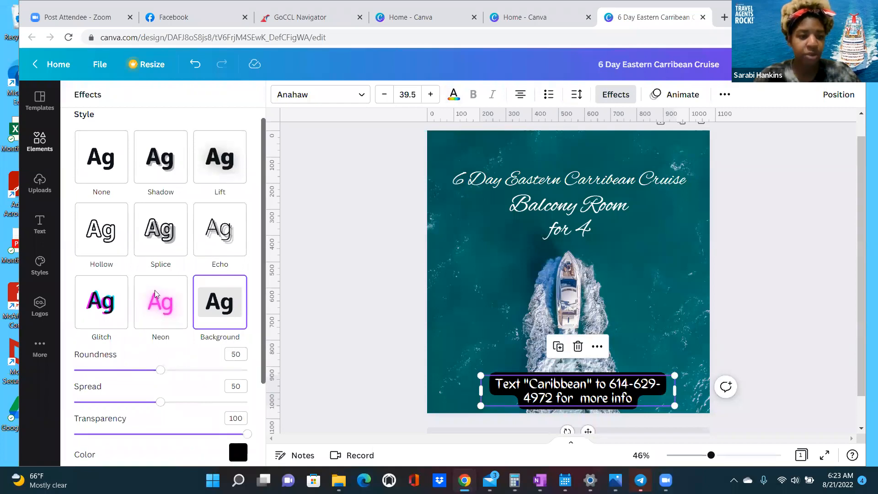
scroll(138, 286, down, 3)
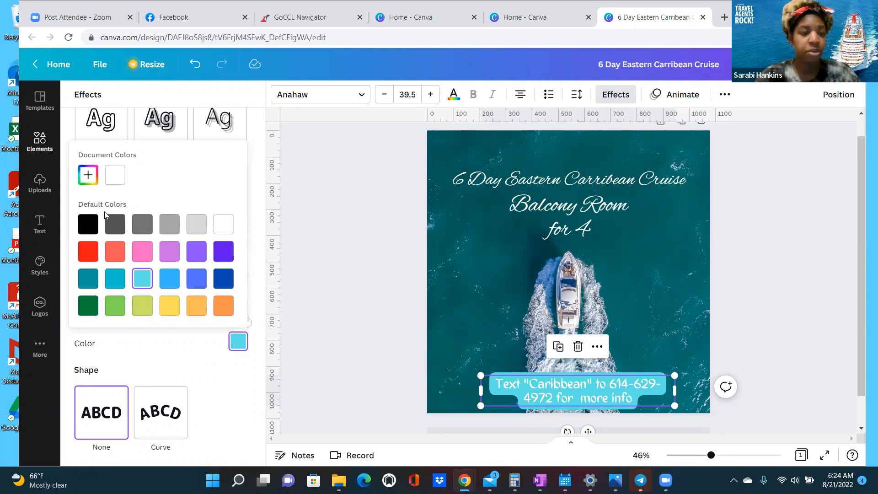
scroll(283, 327, down, 1)
scroll(257, 270, up, 1)
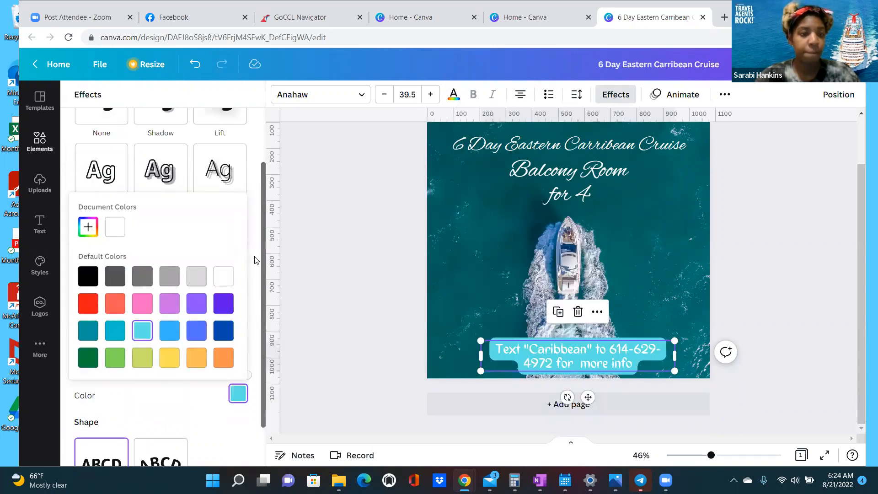
scroll(88, 100, up, 2)
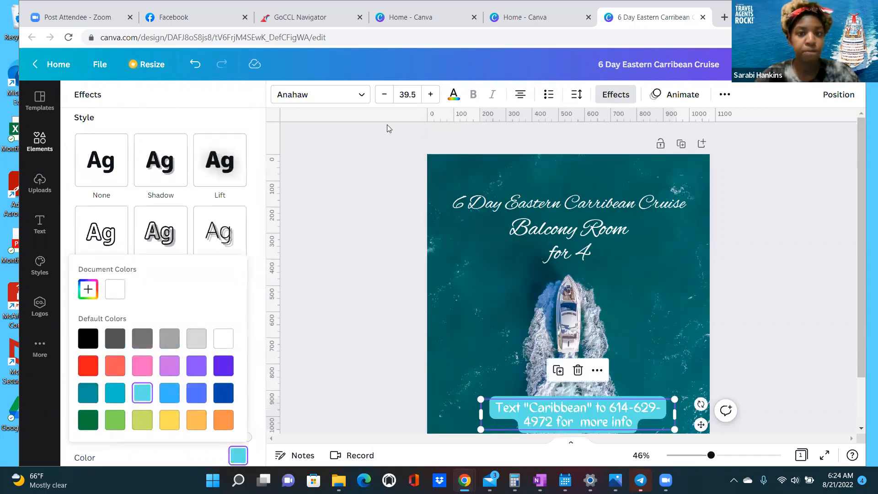
click(556, 239)
click(568, 249)
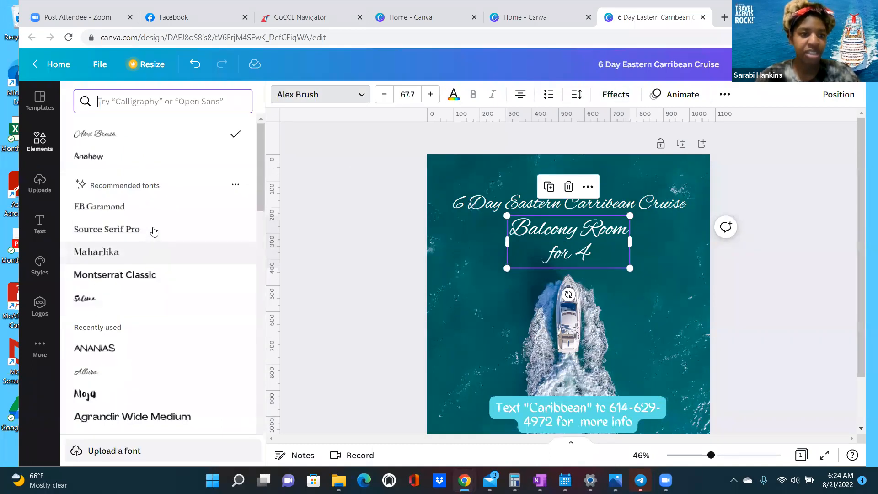
- Change the Balcony Room for 4 text to Bakerie Bold, after trying Alegreya
scroll(155, 231, down, 3)
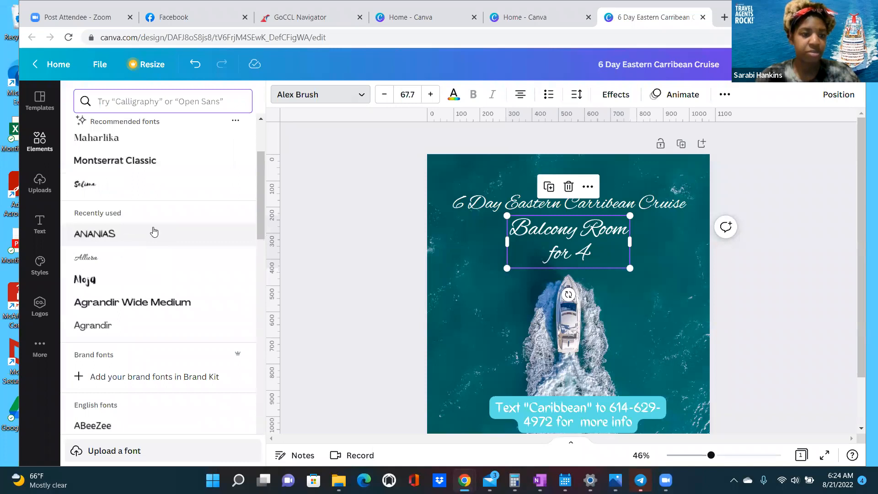
scroll(154, 232, down, 3)
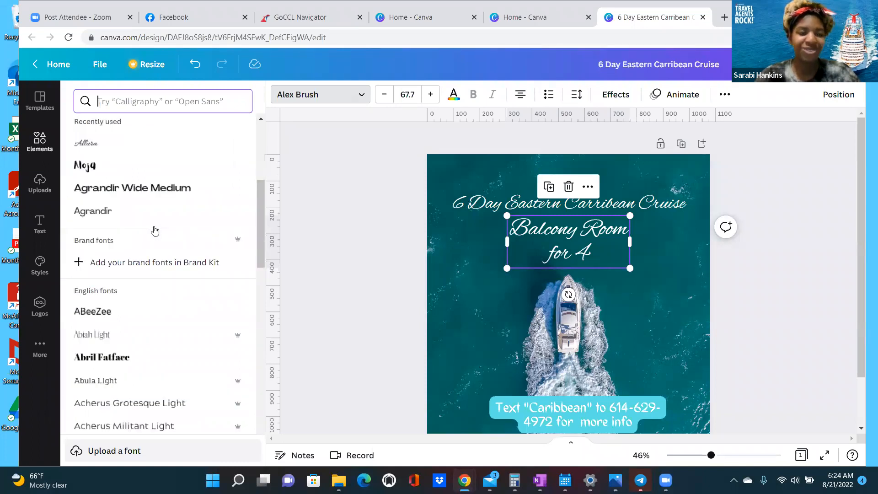
scroll(154, 231, down, 5)
scroll(154, 231, down, 15)
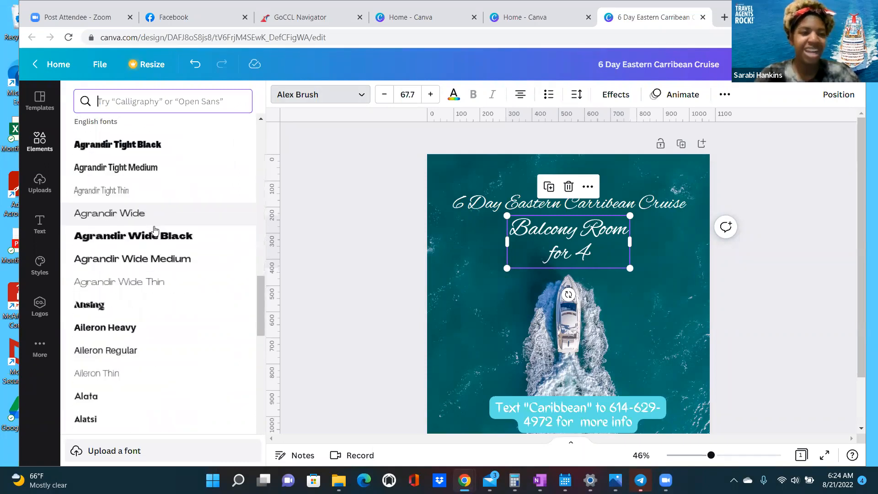
click(131, 227)
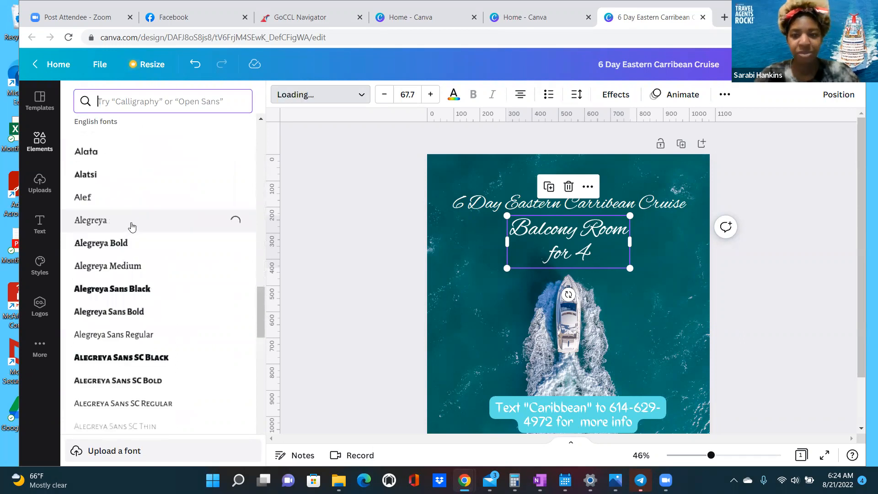
scroll(132, 227, down, 8)
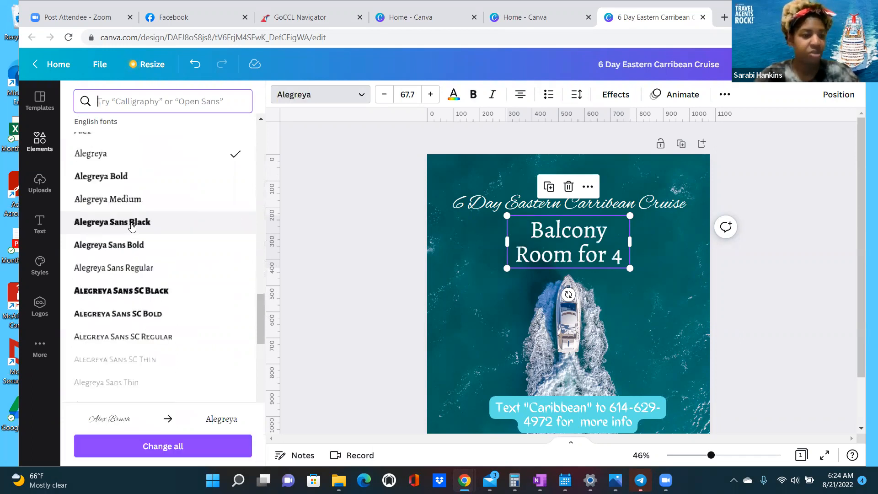
scroll(132, 228, down, 10)
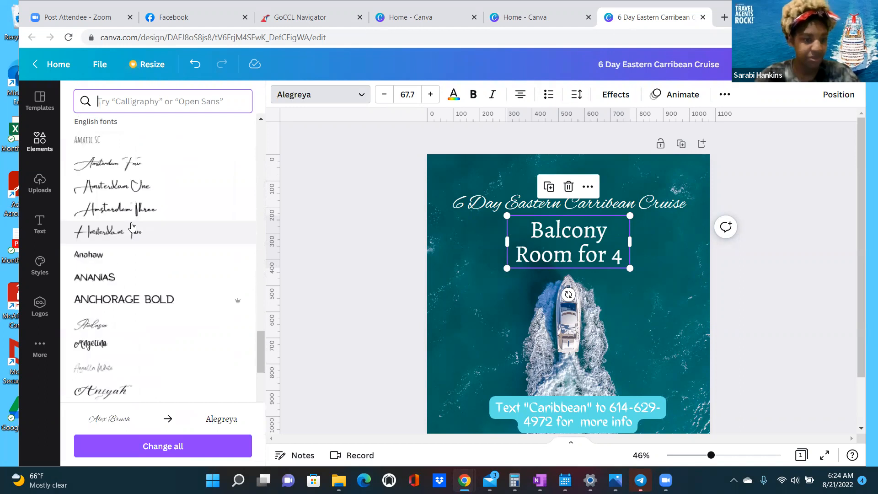
scroll(132, 227, down, 1)
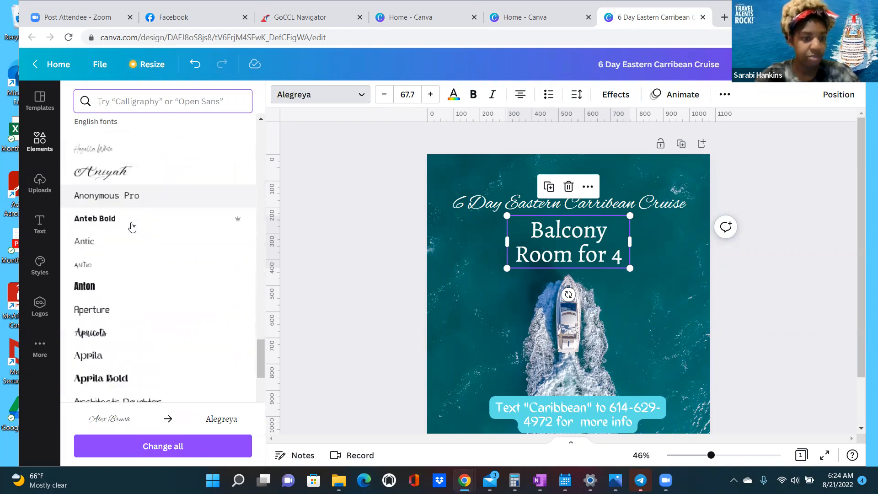
scroll(132, 227, down, 9)
scroll(130, 227, down, 10)
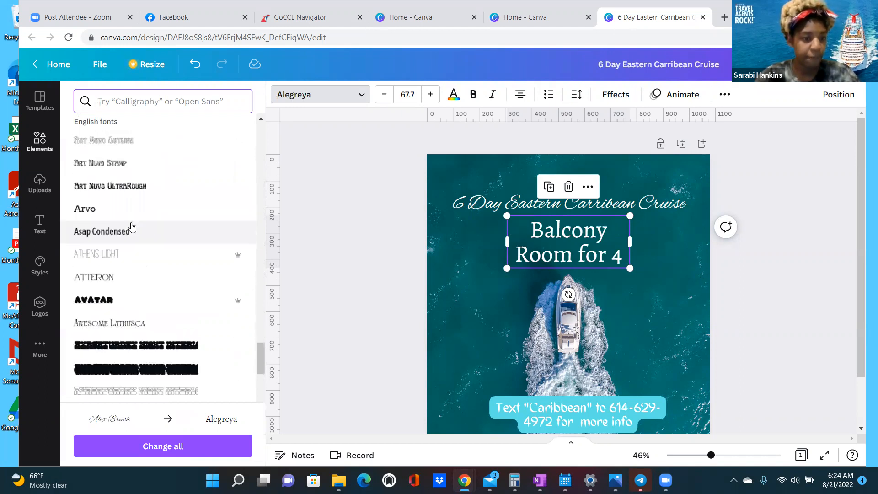
scroll(118, 238, down, 1)
click(118, 237)
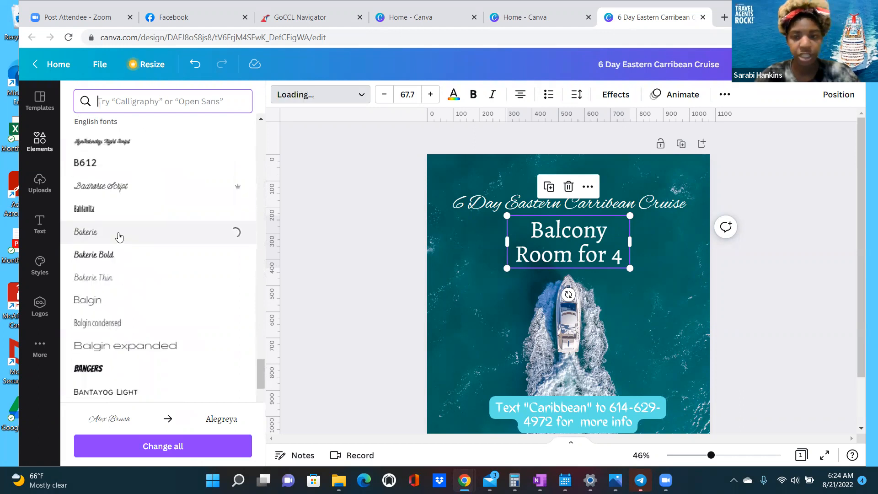
click(119, 255)
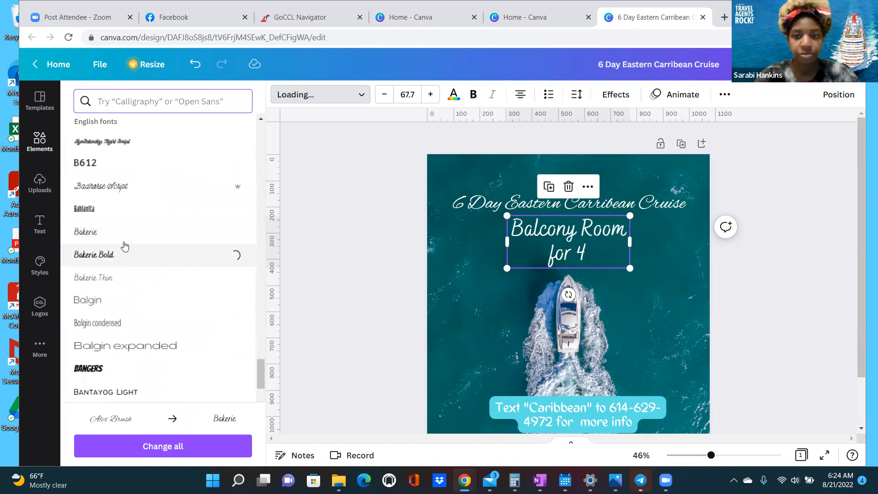
- Set the cruise title in Bakerie Bold and make it bold
click(471, 208)
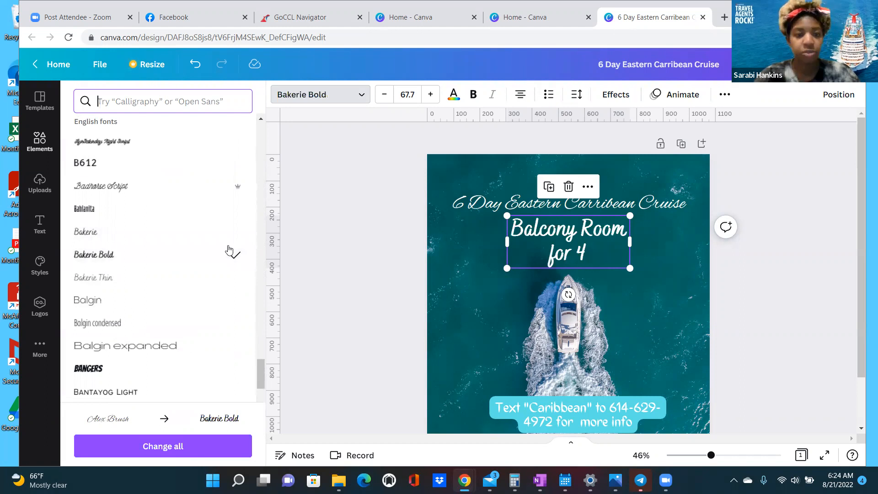
click(120, 254)
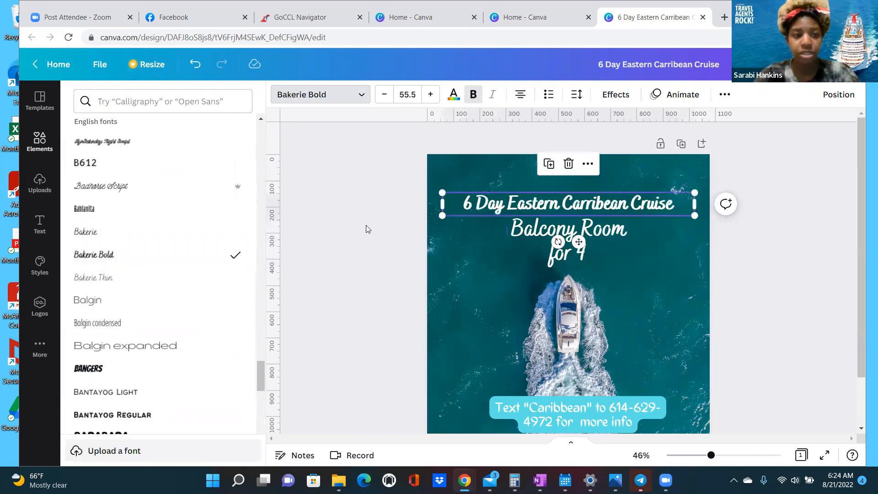
click(474, 98)
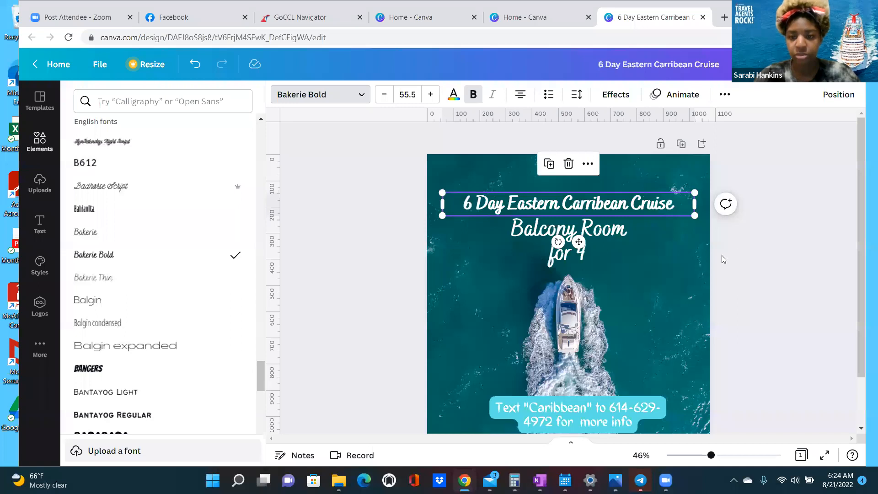
click(634, 274)
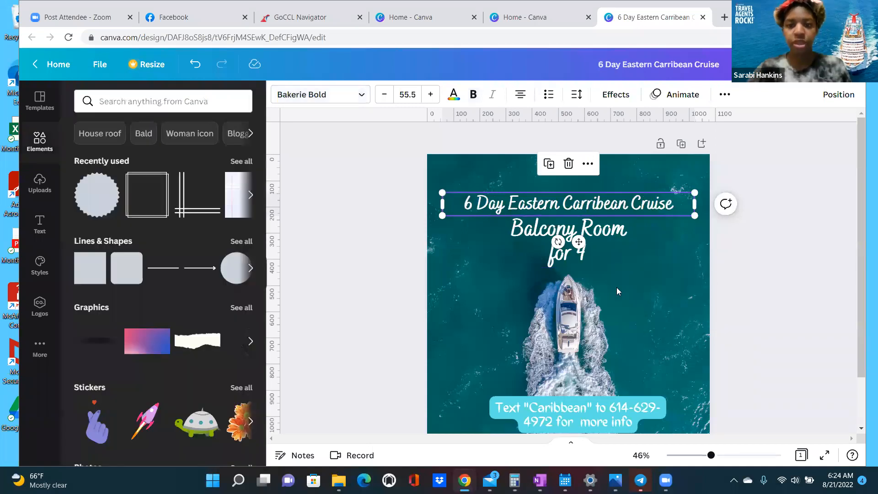
- Copy the Balcony Room for 4 text and place the copy at the left side
click(618, 311)
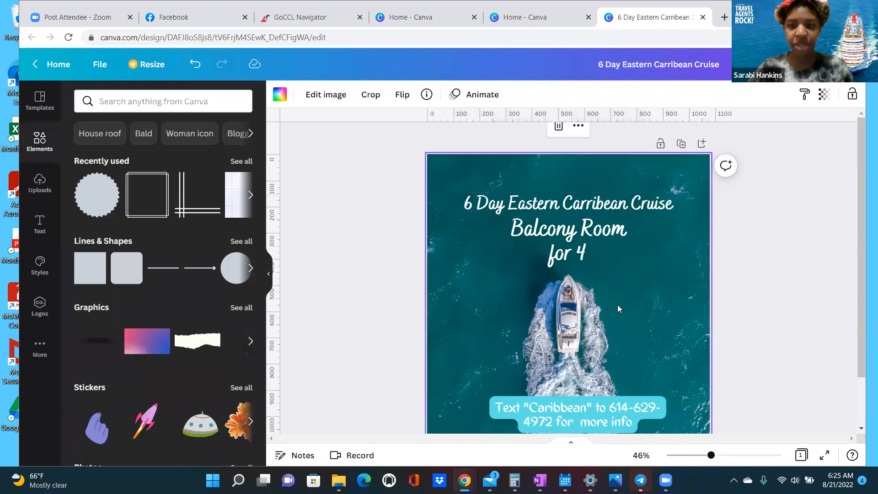
scroll(492, 285, down, 2)
scroll(572, 256, up, 2)
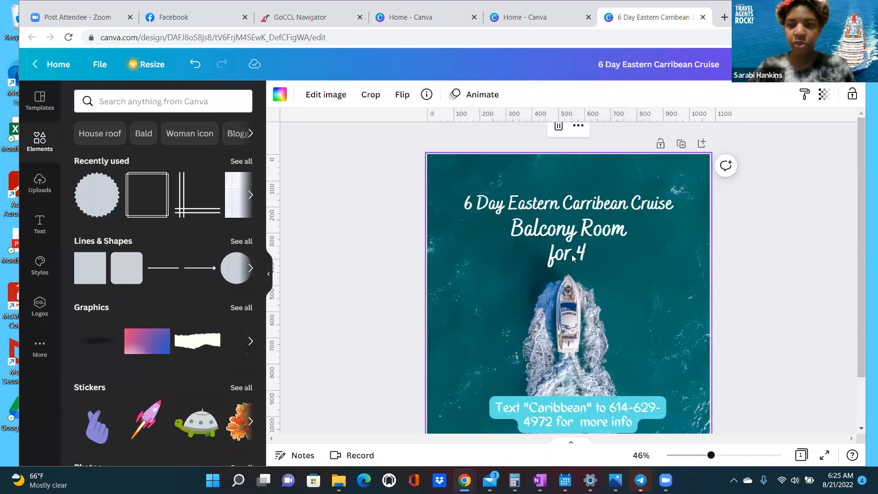
click(571, 255)
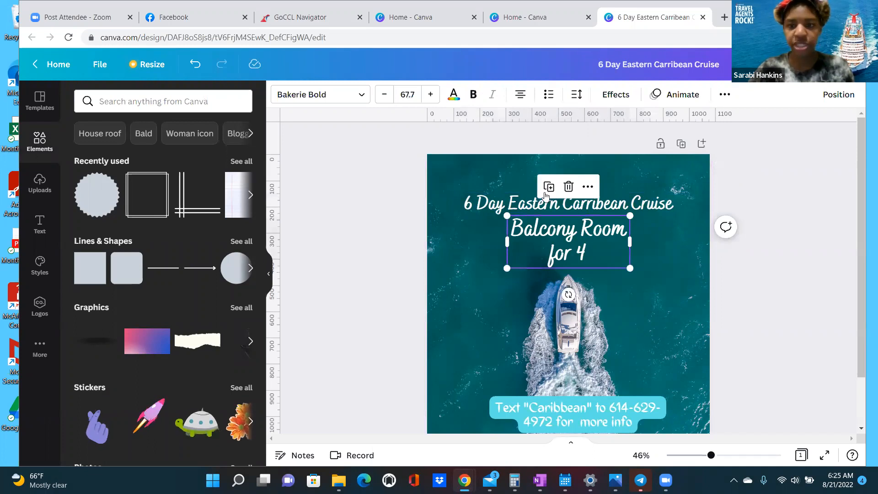
drag(593, 260, 507, 319)
- Replace the copy's text with '$300 Deposit per person' and shrink it to 29.7
click(507, 316)
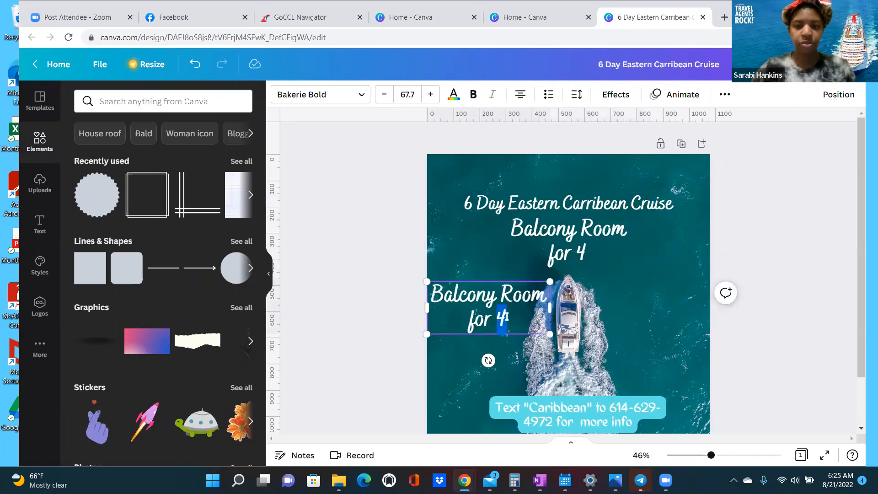
drag(507, 315, 443, 293)
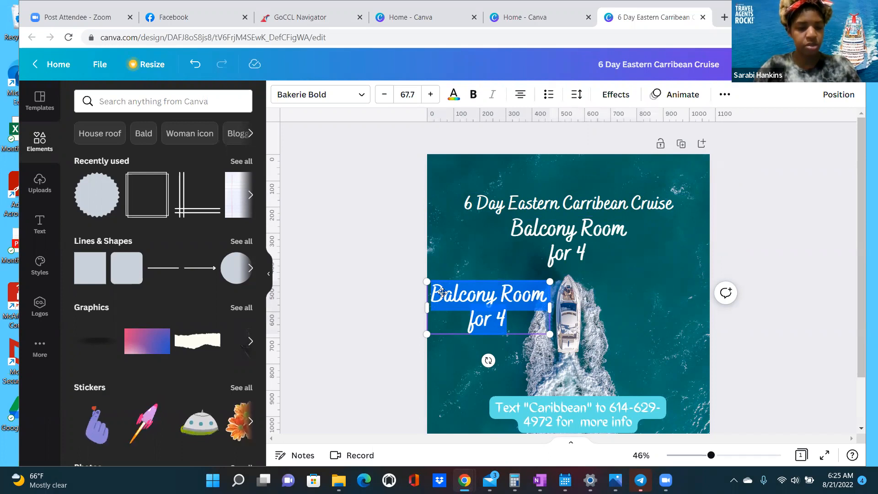
text($300)
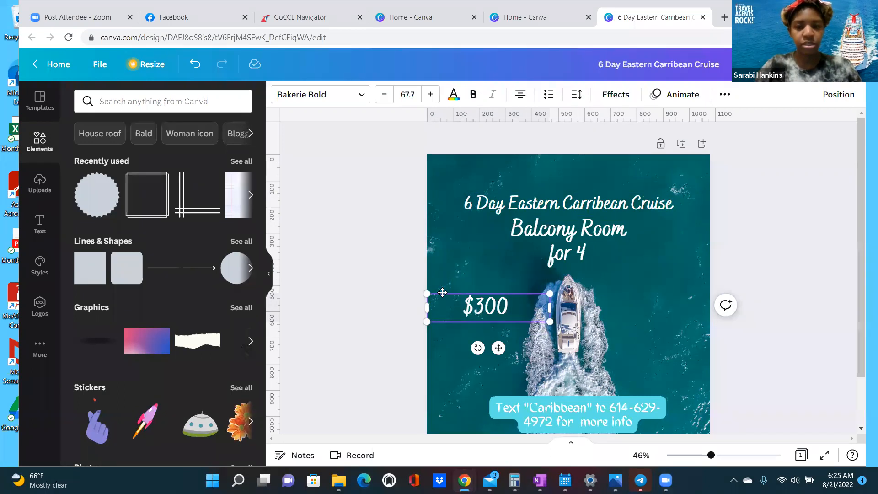
text( depos)
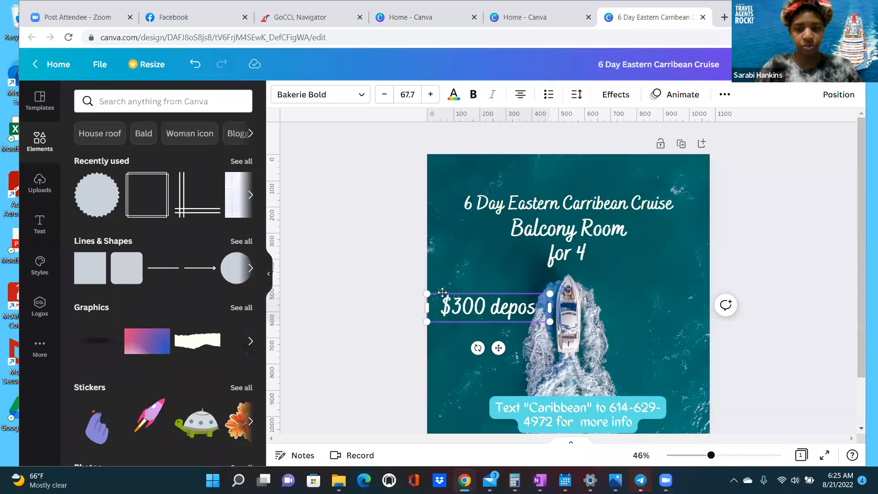
key(BackSpace)
key(BackSpace)
key(BackSpace)
key(BackSpace)
key(BackSpace)
key(BackSpace)
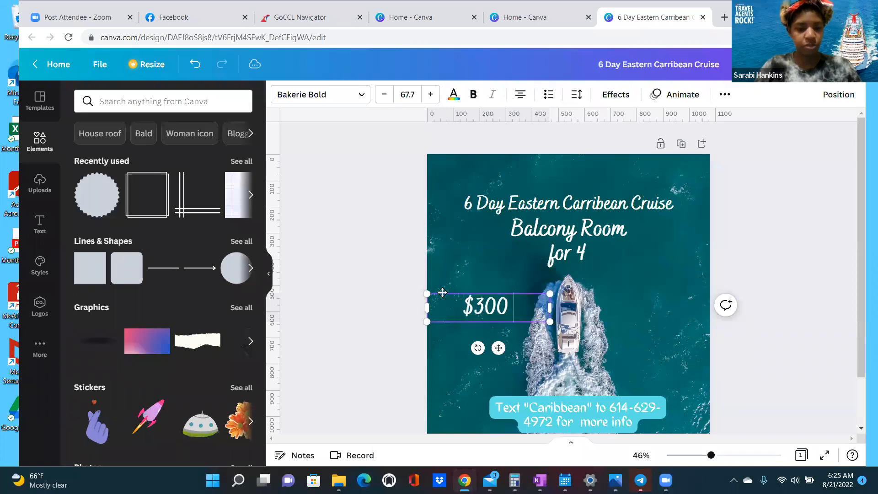
text(D)
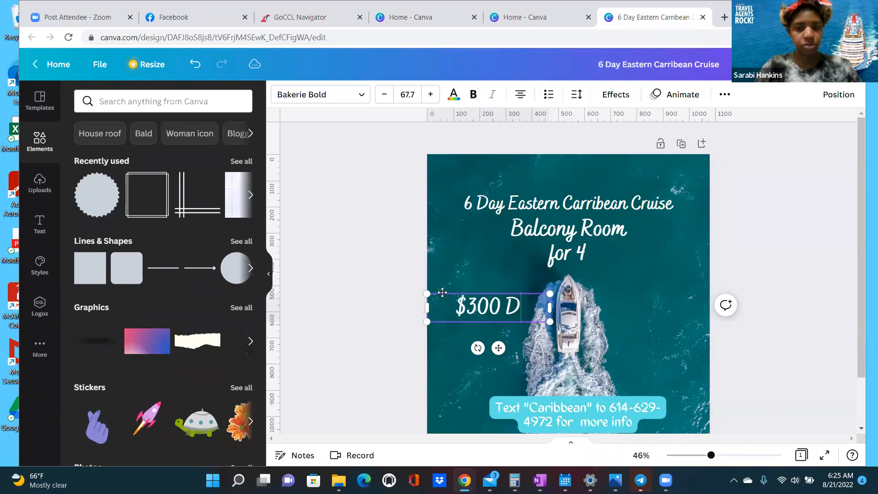
text(eposit)
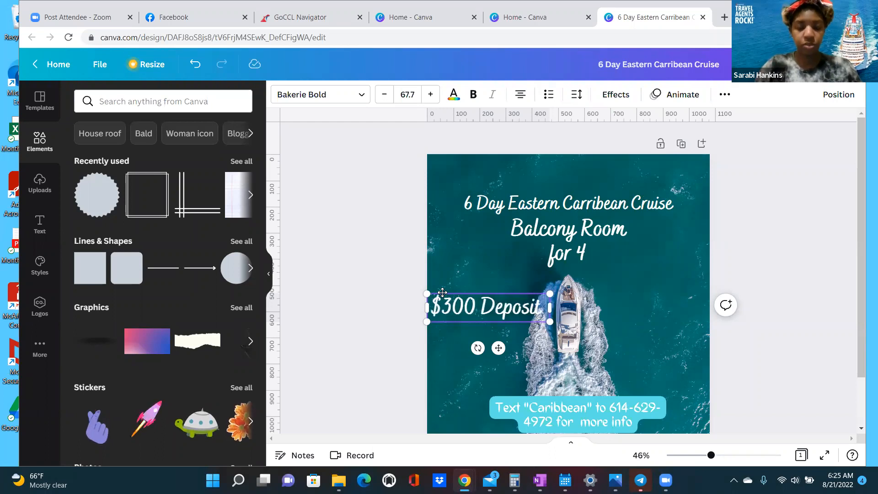
text( per person)
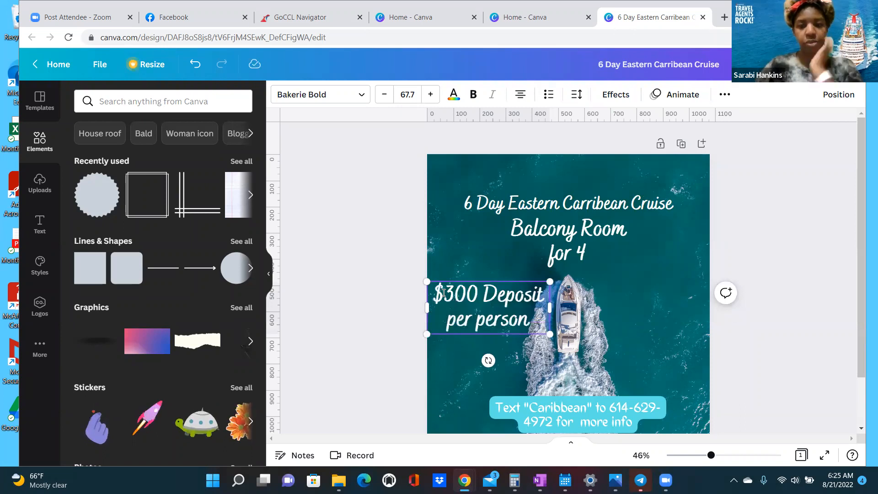
drag(527, 321, 468, 255)
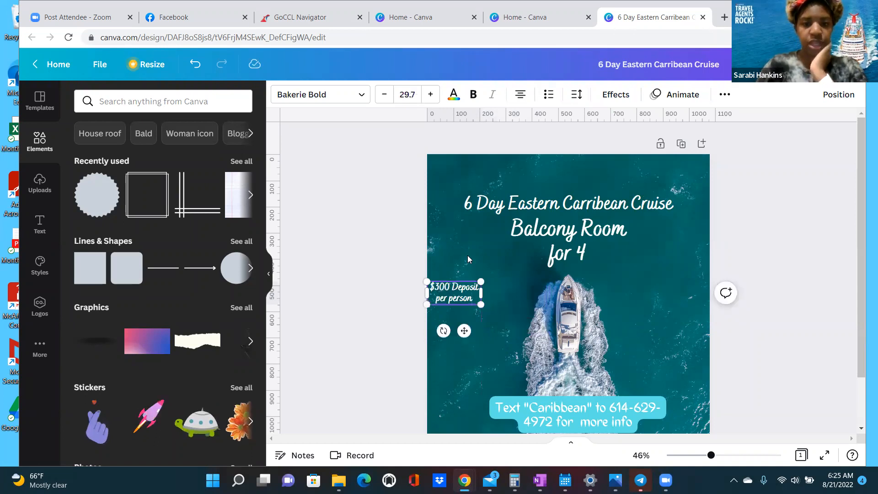
click(466, 261)
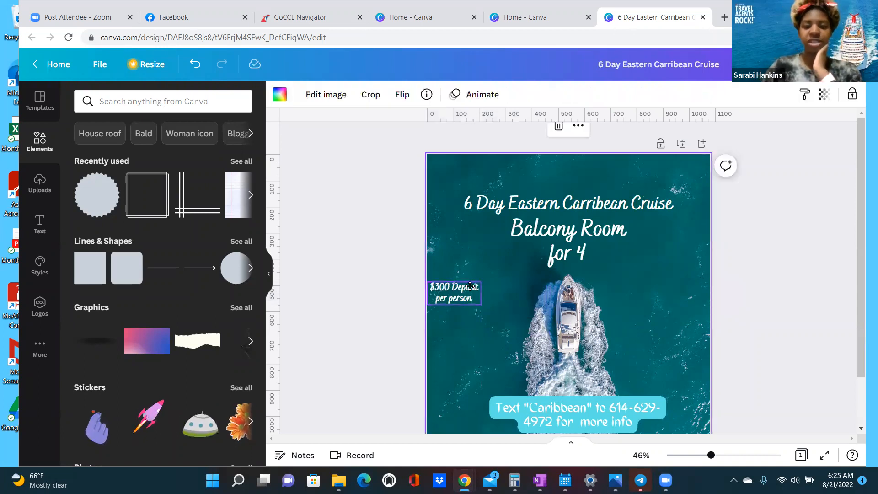
- Add a starburst shape, colour it light turquoise and shrink it slightly
drag(462, 288, 470, 286)
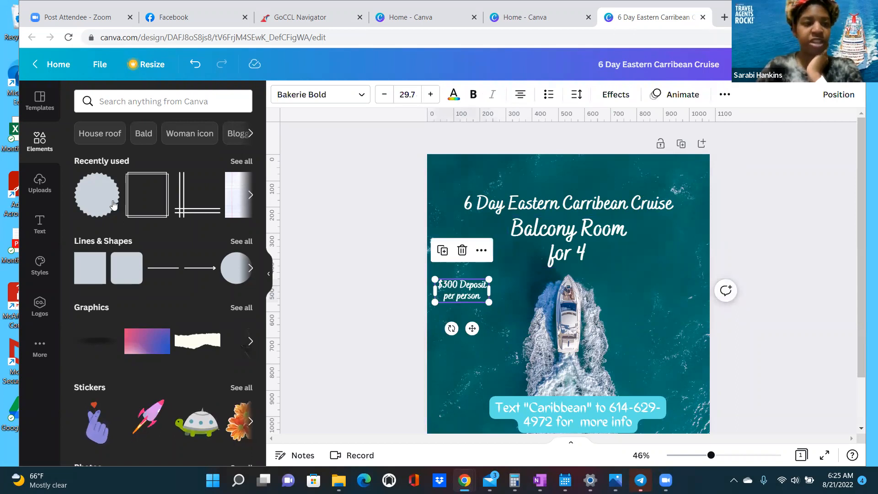
click(97, 195)
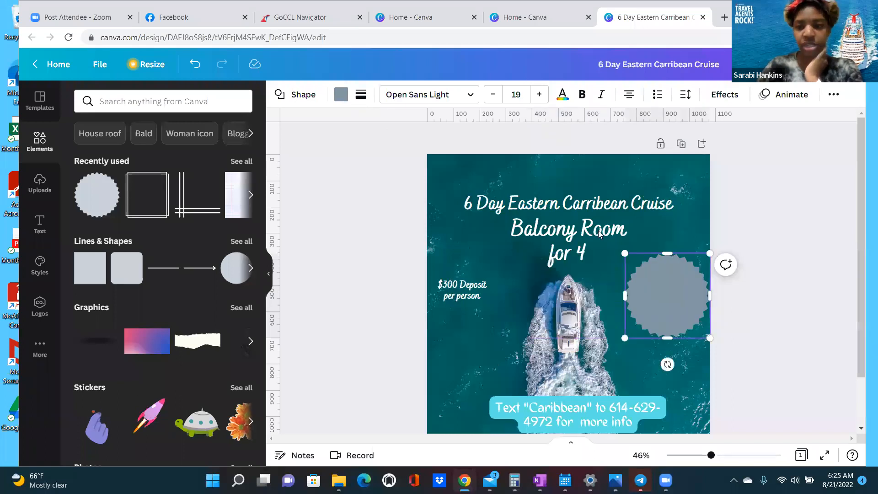
click(148, 379)
drag(710, 338, 705, 334)
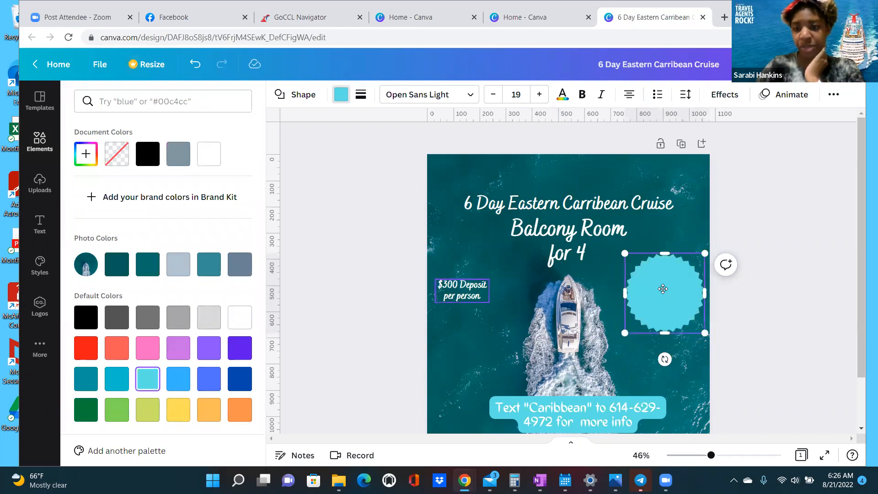
- Move the deposit text onto the starburst and resize both so the badge fits the text
drag(460, 287, 663, 290)
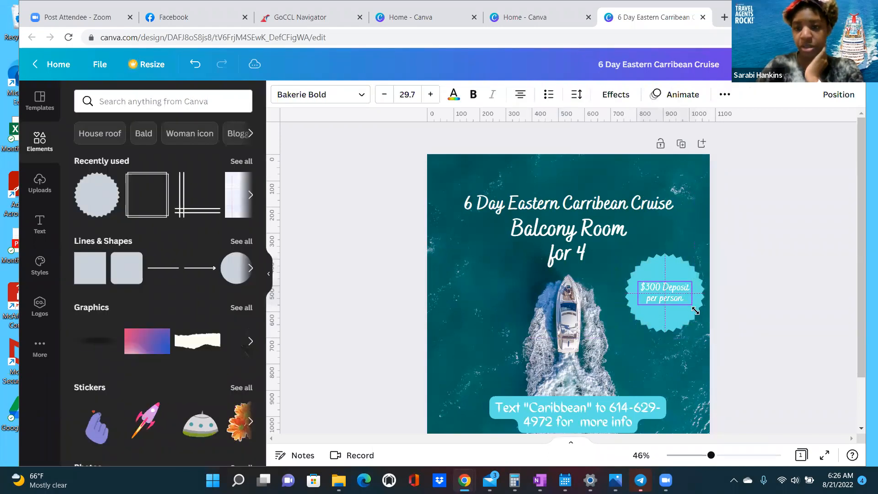
drag(700, 315, 674, 296)
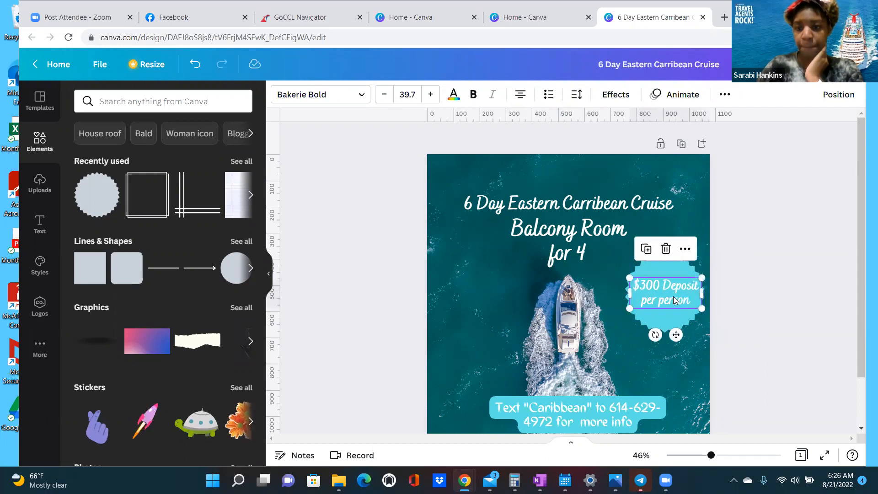
click(688, 321)
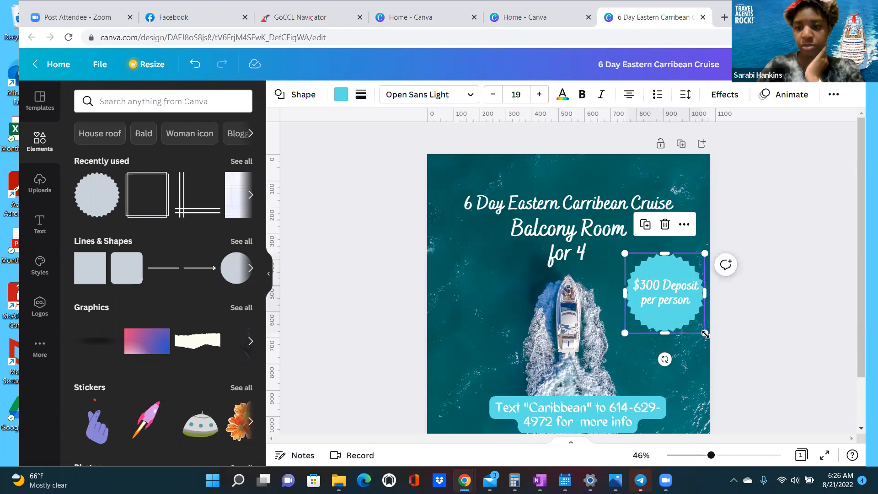
drag(705, 333, 676, 303)
click(688, 306)
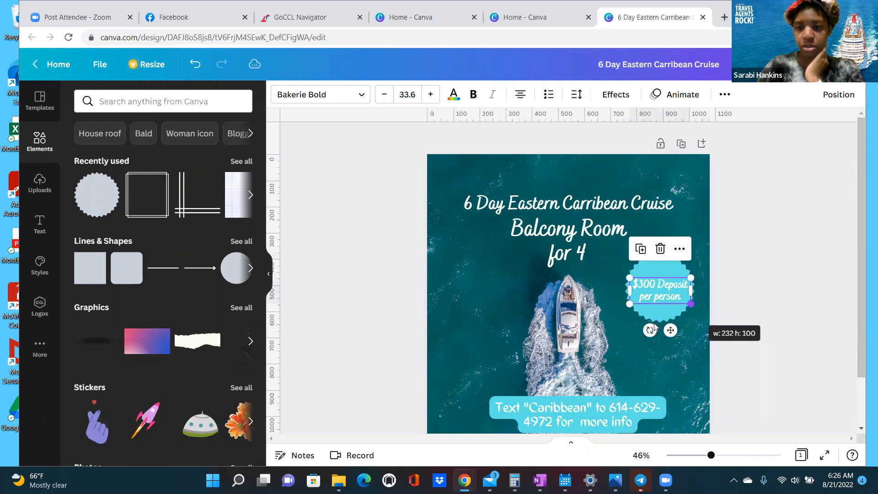
click(475, 281)
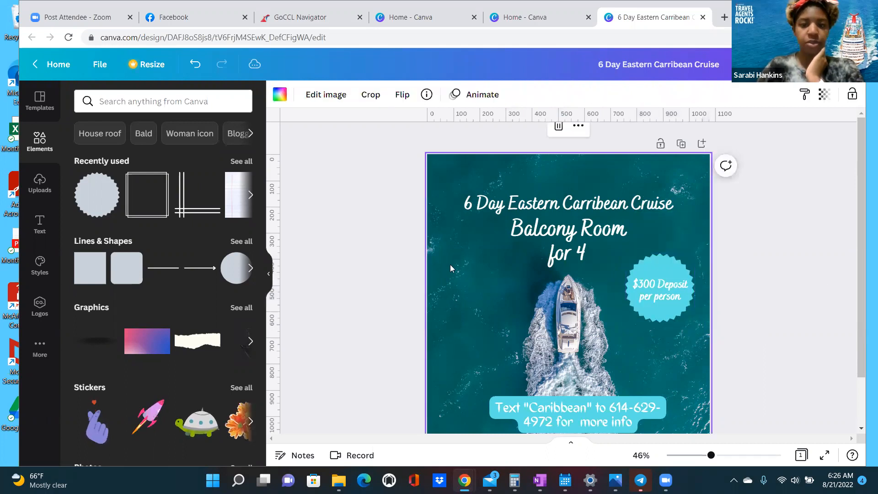
- Add the black double-line square frame and stretch it to border the whole design
scroll(446, 268, down, 2)
scroll(442, 266, up, 2)
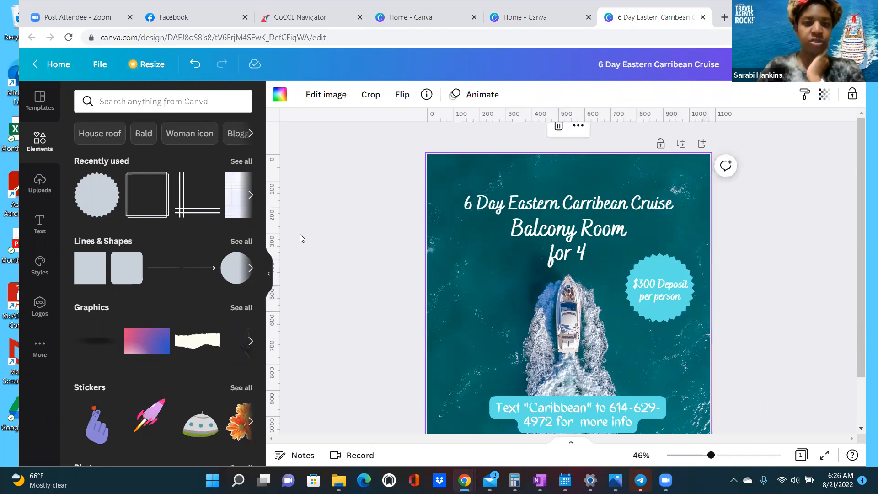
click(164, 217)
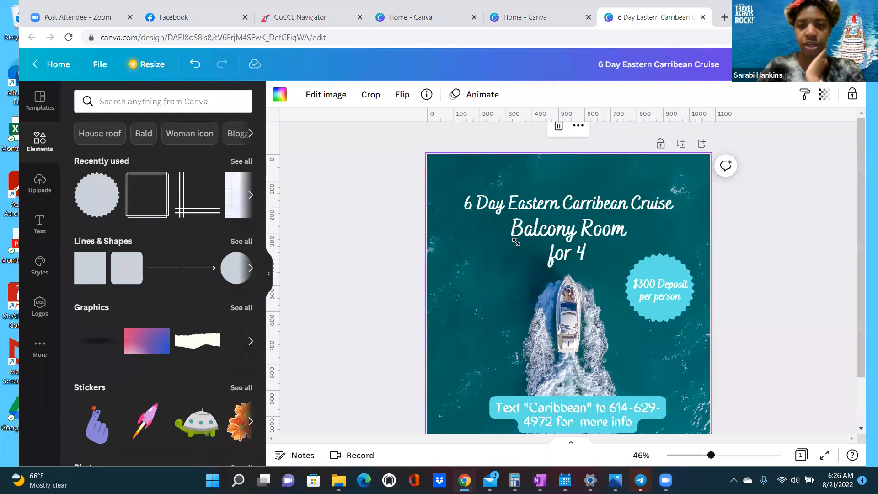
drag(515, 239, 415, 168)
drag(626, 357, 718, 435)
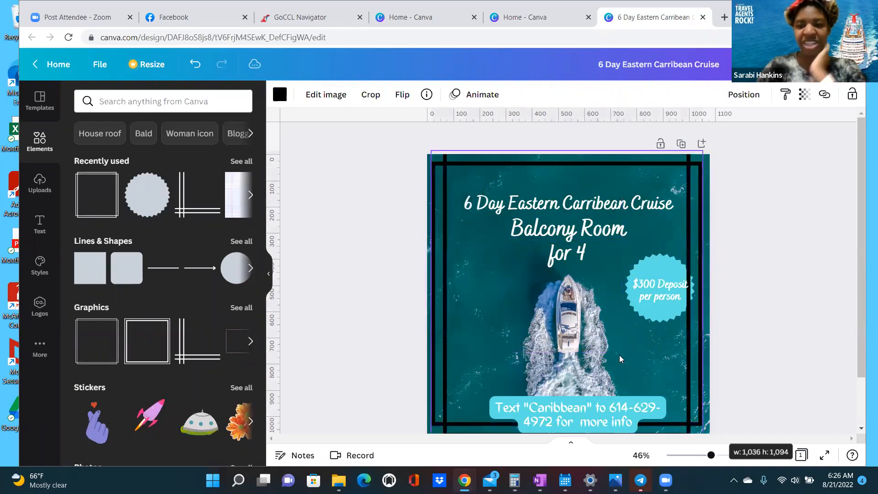
- Fine-tune the frame's corners and centre it horizontally on the page
scroll(616, 350, down, 1)
scroll(712, 376, up, 1)
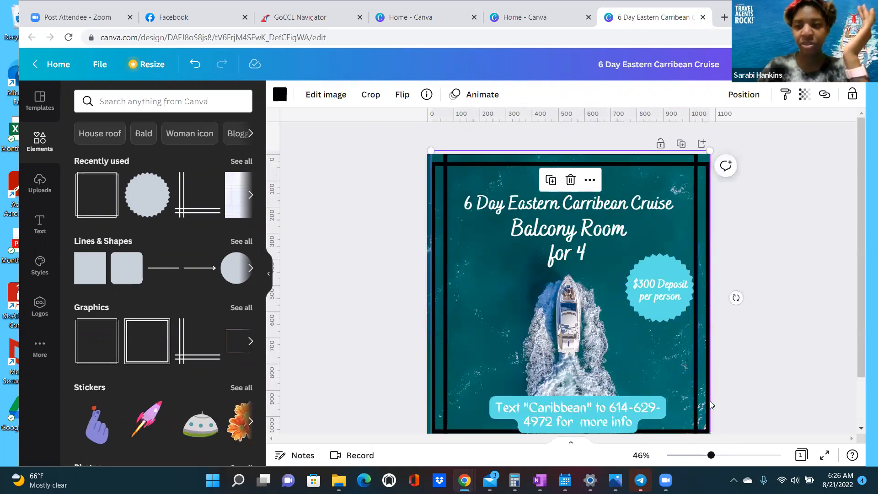
scroll(710, 404, down, 2)
drag(705, 380, 710, 382)
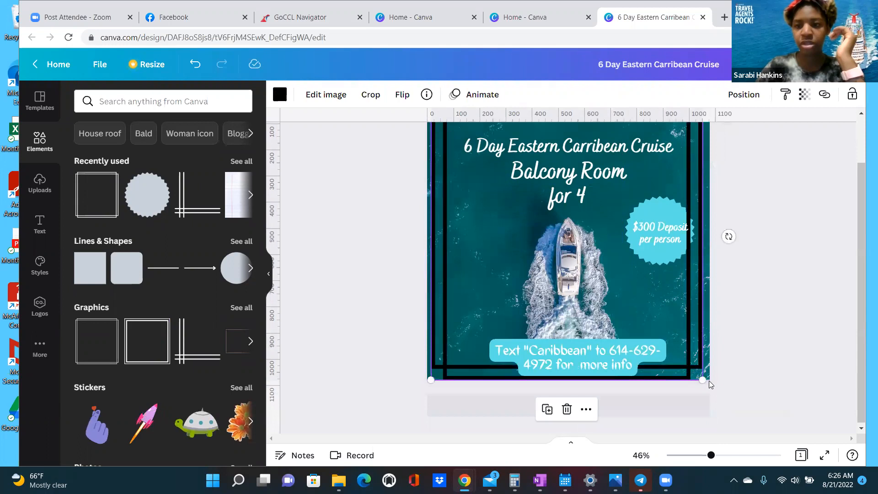
scroll(710, 384, up, 2)
drag(705, 158, 672, 256)
scroll(724, 237, down, 2)
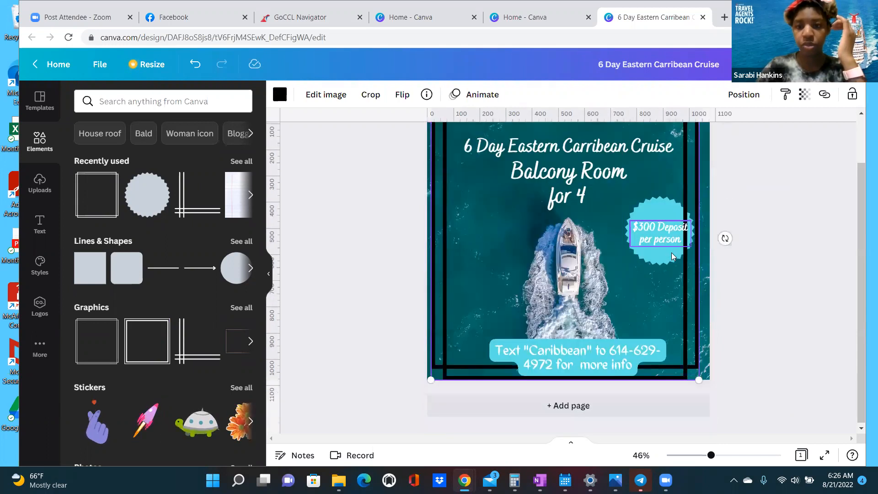
scroll(716, 322, up, 2)
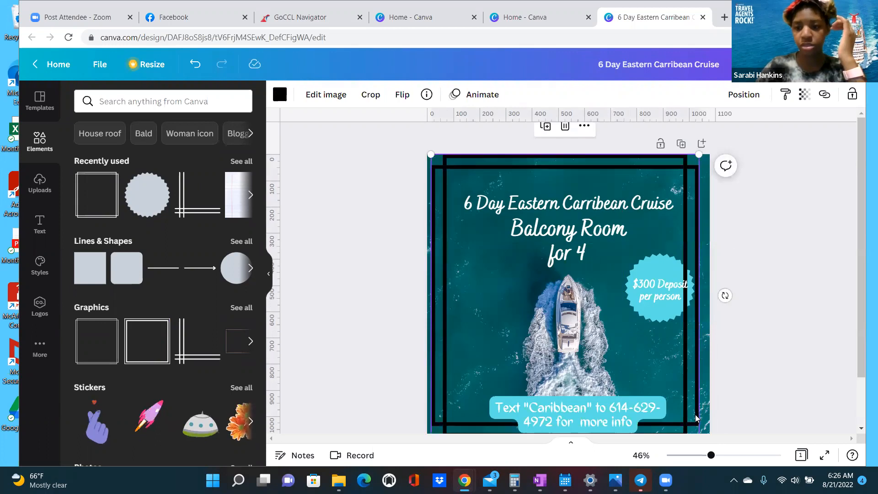
scroll(701, 378, down, 2)
mouse_move(701, 378)
mouse_down()
mouse_move(716, 380)
mouse_move(713, 372)
mouse_up()
scroll(692, 335, up, 2)
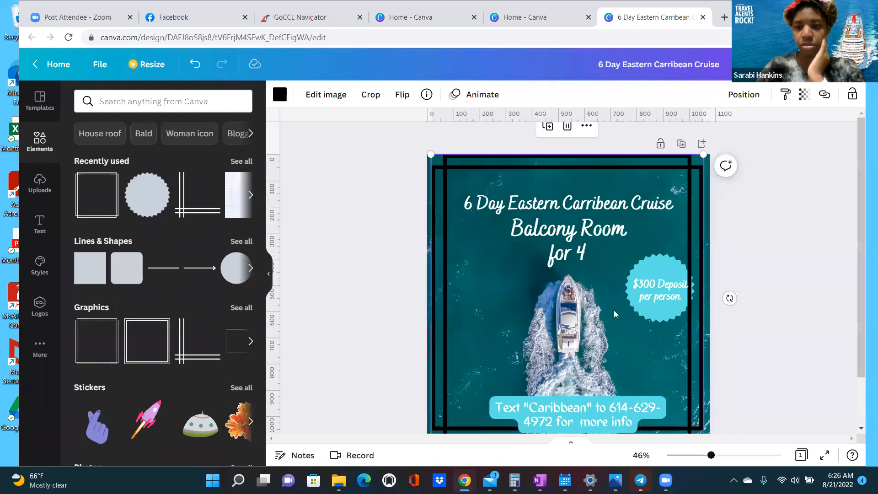
drag(625, 337, 626, 337)
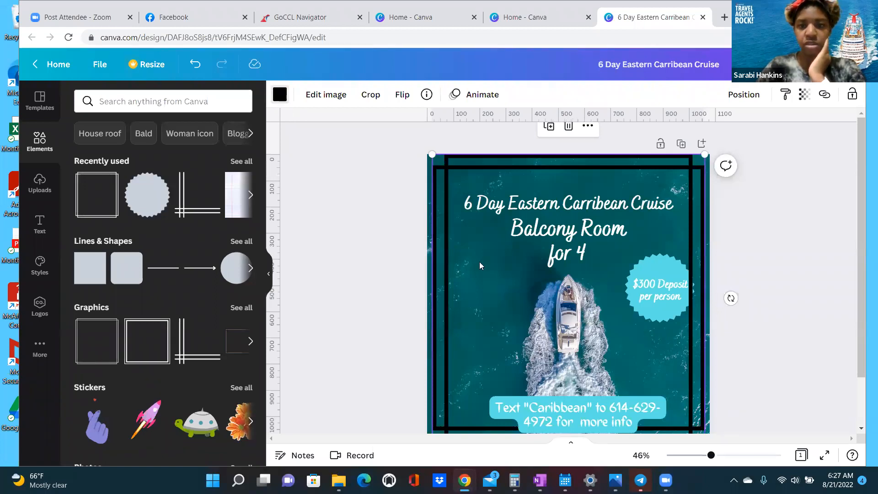
- Turn the border frame white and snap it to the page centre
click(279, 94)
click(179, 153)
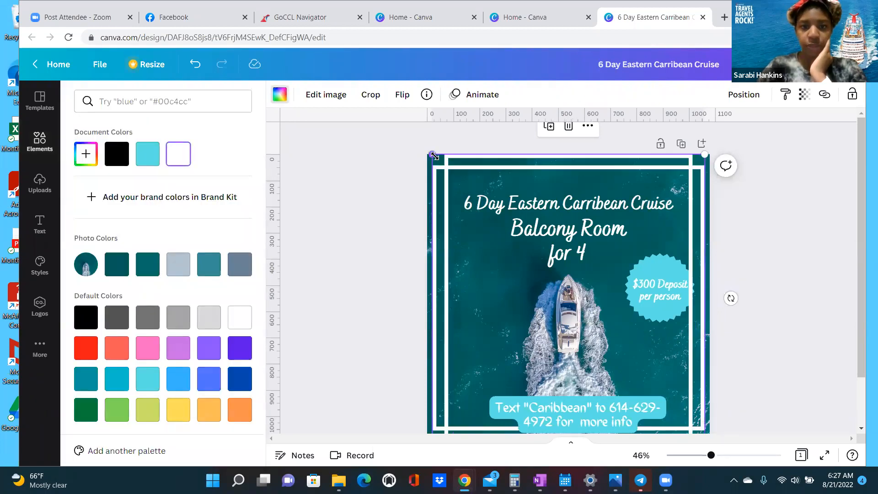
click(433, 155)
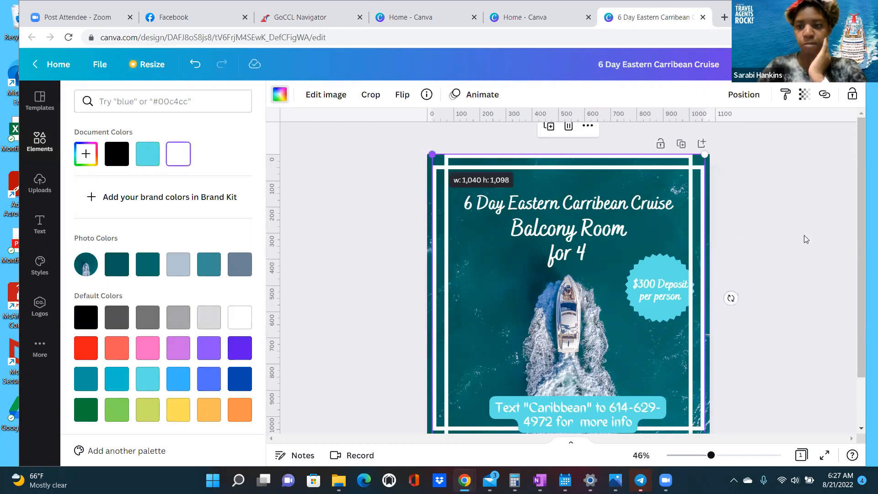
click(607, 295)
drag(649, 314, 656, 313)
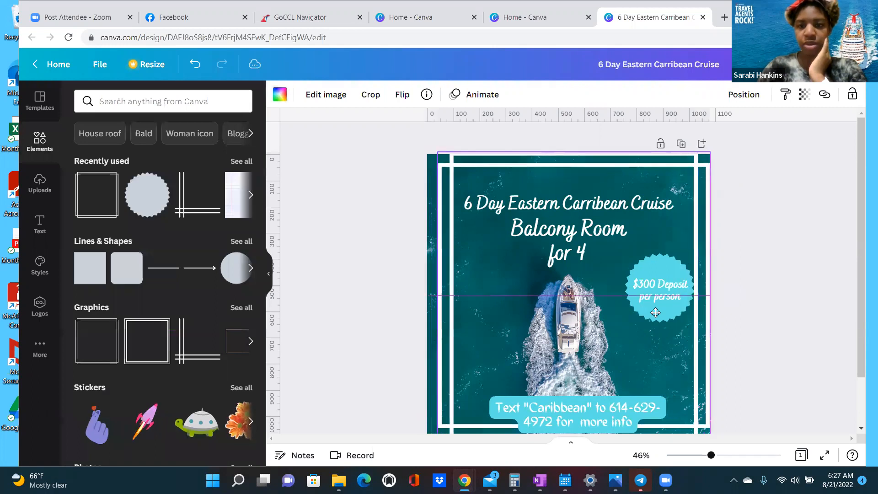
drag(655, 313, 655, 313)
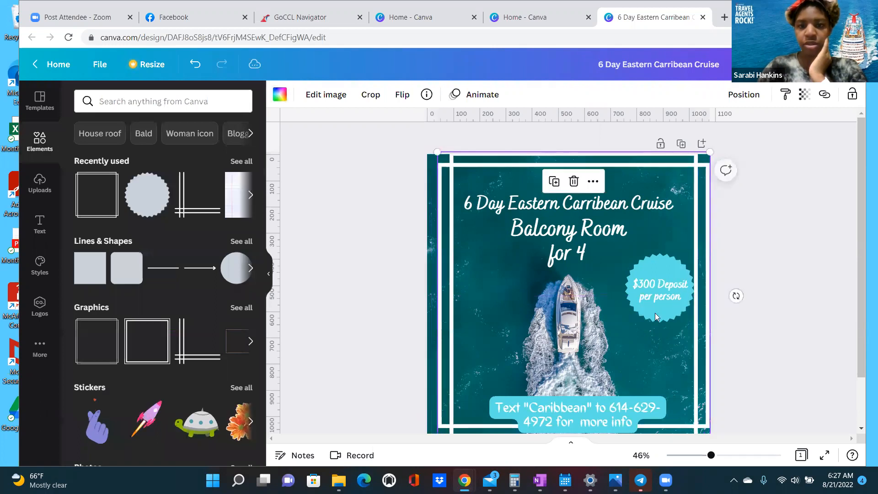
drag(482, 158, 496, 176)
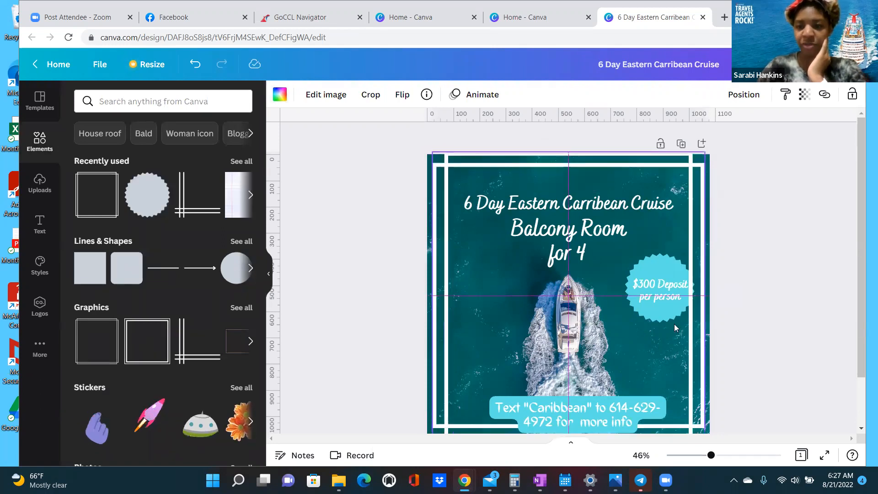
- Leave the accidental frame crop mode and undo the last frame change
click(647, 314)
double_click(636, 293)
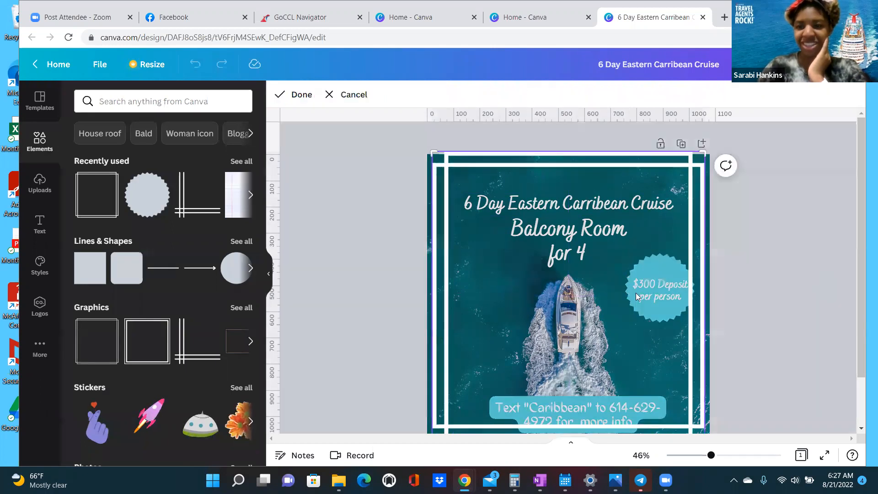
double_click(654, 320)
double_click(653, 320)
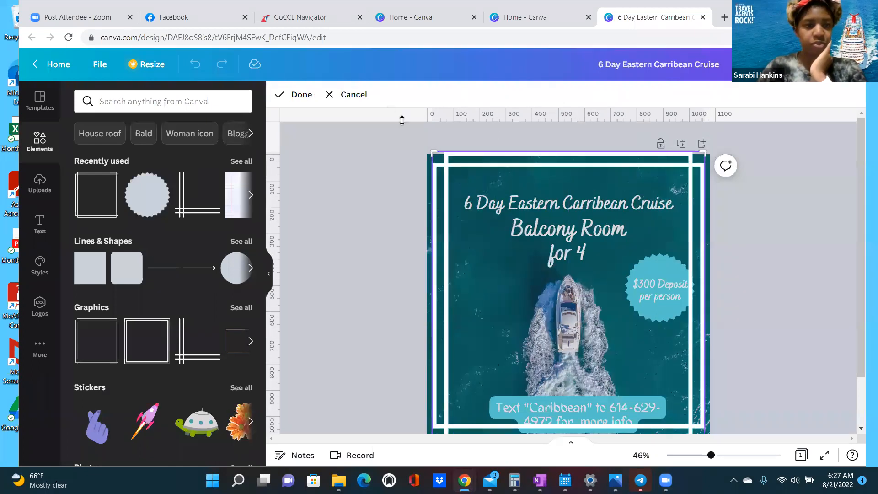
click(195, 65)
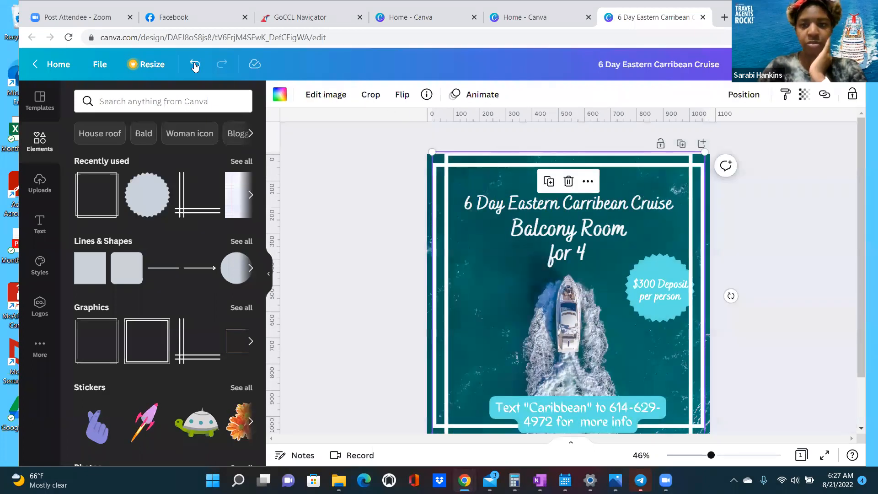
click(196, 65)
- Undo the frame edits until the border disappears, then nudge the $300 Deposit sticker left
click(195, 65)
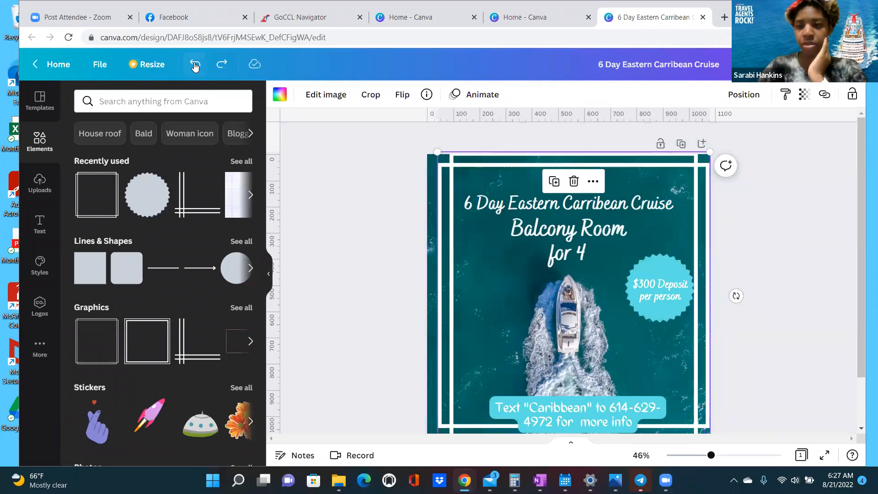
click(196, 65)
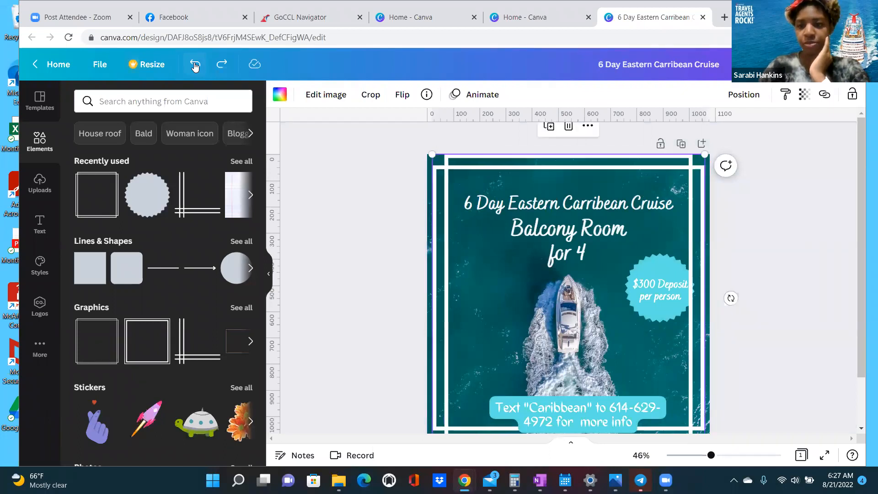
click(195, 65)
click(195, 65)
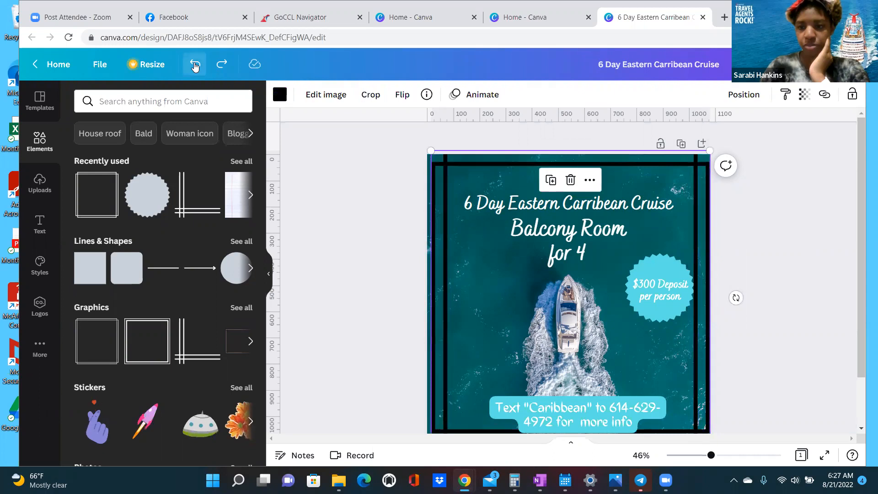
click(195, 65)
click(195, 65)
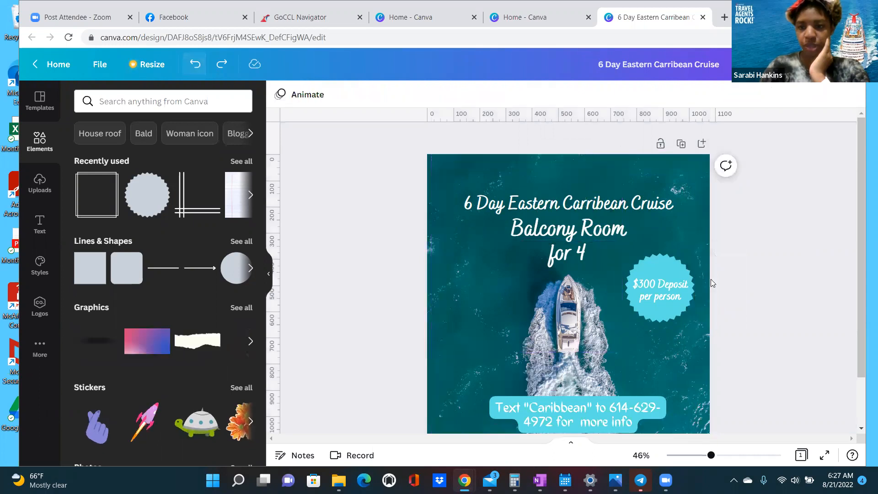
click(662, 319)
drag(666, 312, 651, 297)
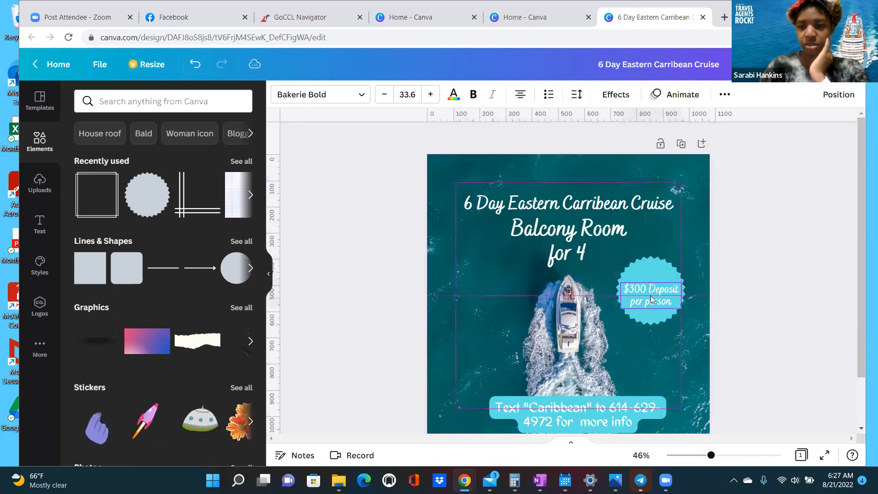
- Re-add the double-line square frame and stretch its corners to nearly fill the page
click(85, 200)
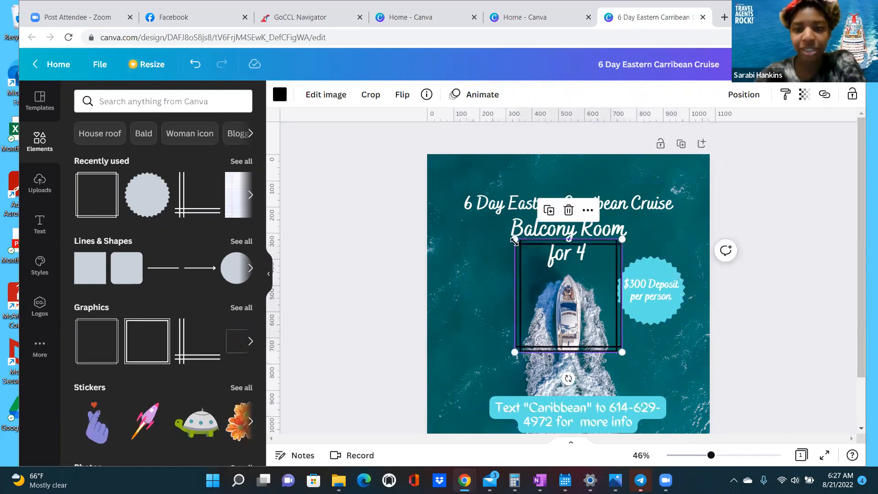
drag(429, 168, 428, 166)
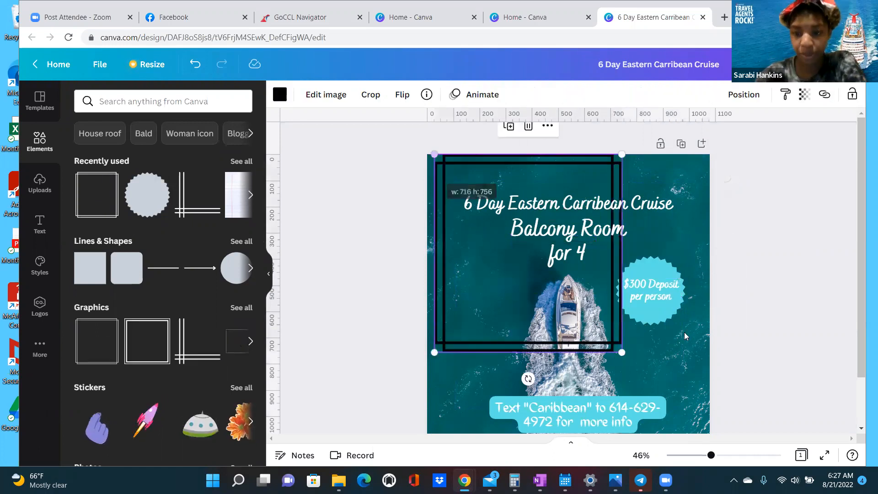
scroll(624, 300, down, 1)
drag(620, 296, 707, 379)
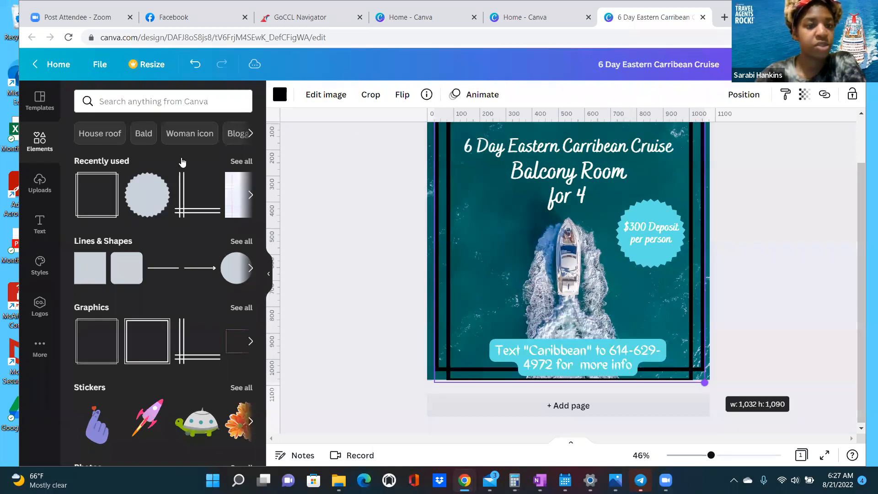
scroll(479, 228, up, 2)
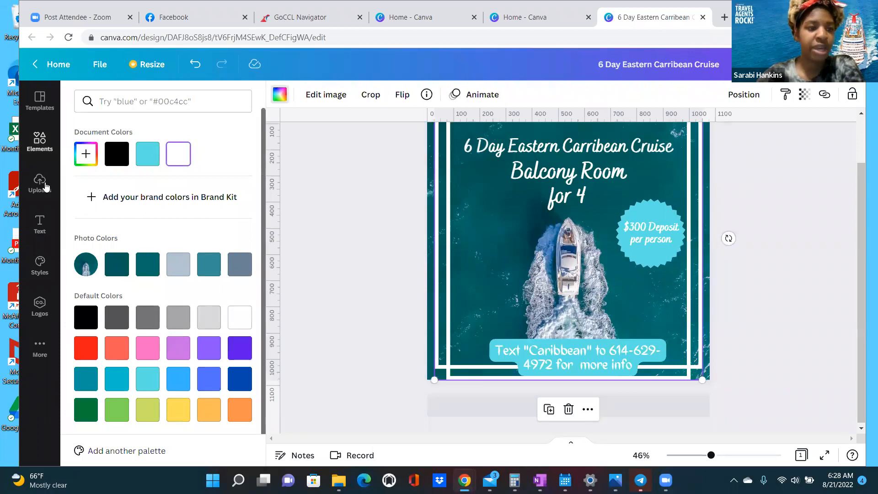
- Show the uploaded images and add the square Herenity Vacations logo to the post
click(46, 185)
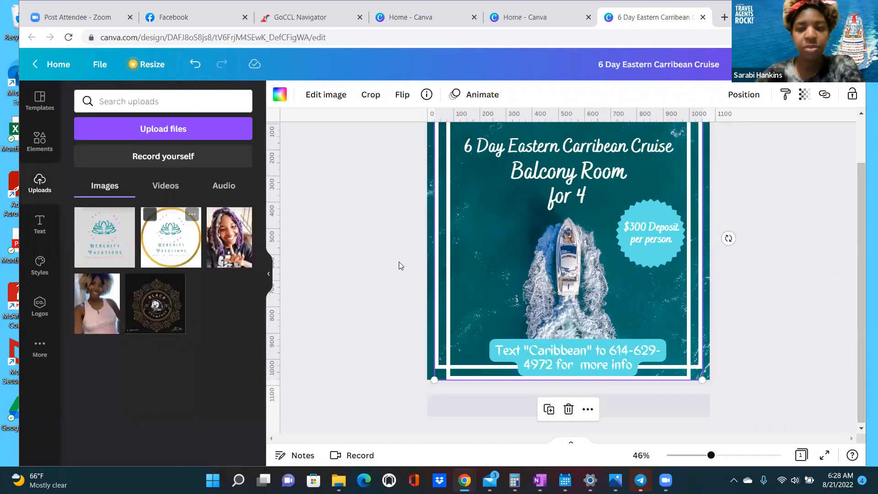
scroll(371, 264, up, 1)
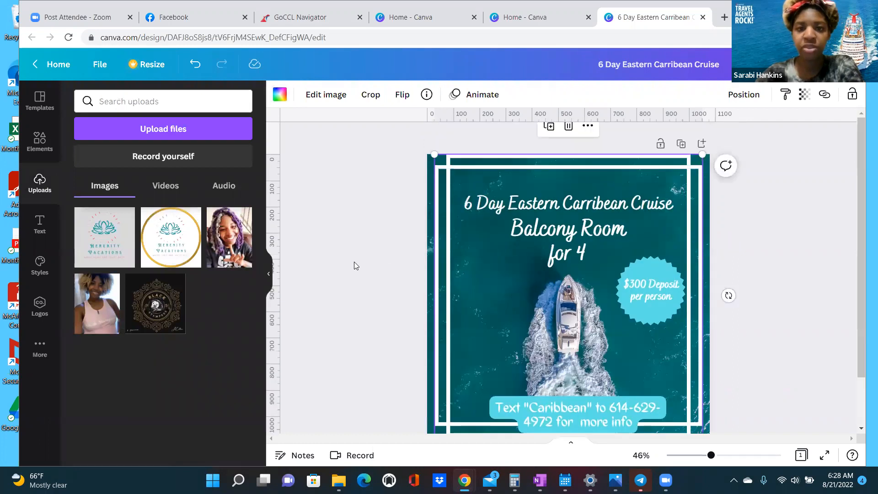
click(108, 252)
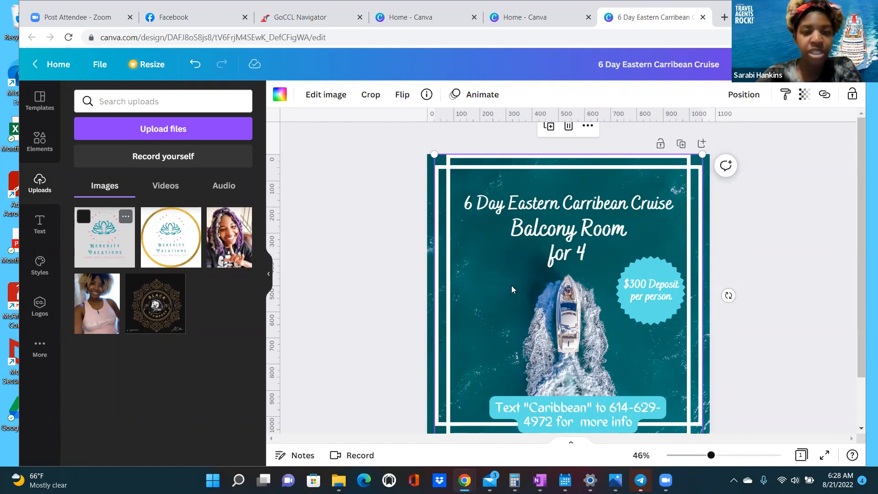
- Shift the square Herenity Vacations logo left of centre over the speedboat and open Edit image
drag(507, 313, 485, 314)
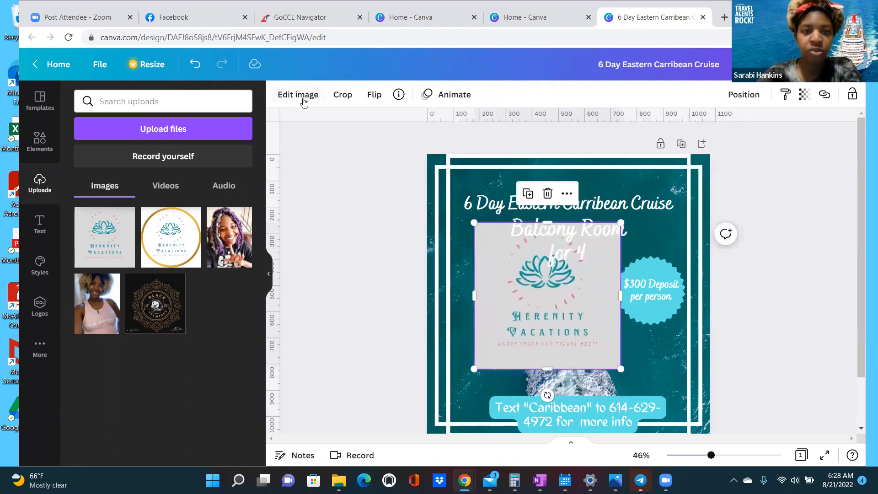
click(303, 99)
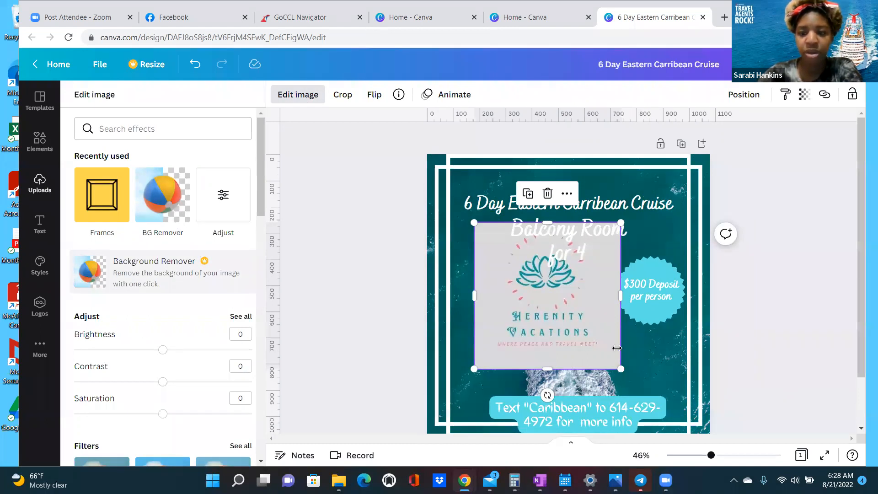
drag(499, 267, 469, 272)
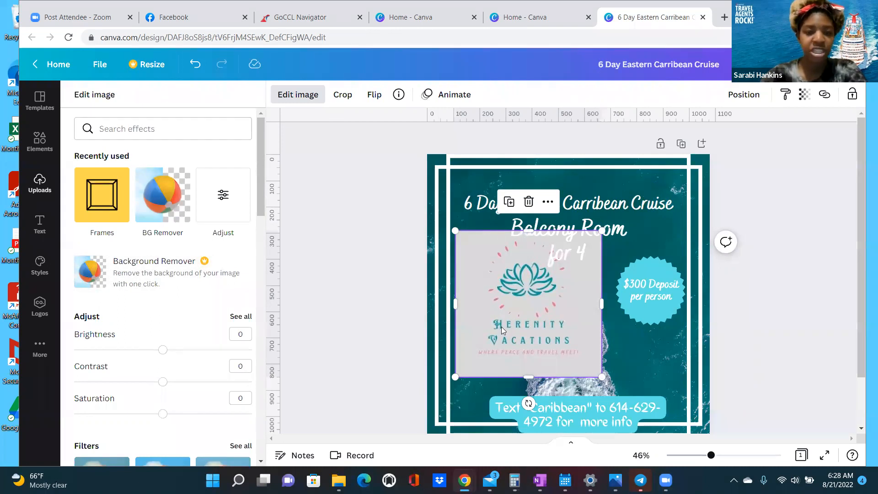
drag(502, 327, 488, 327)
- Frame the logo in a gold circle, shrink it to 280 × 280, and place it lower-left
click(115, 217)
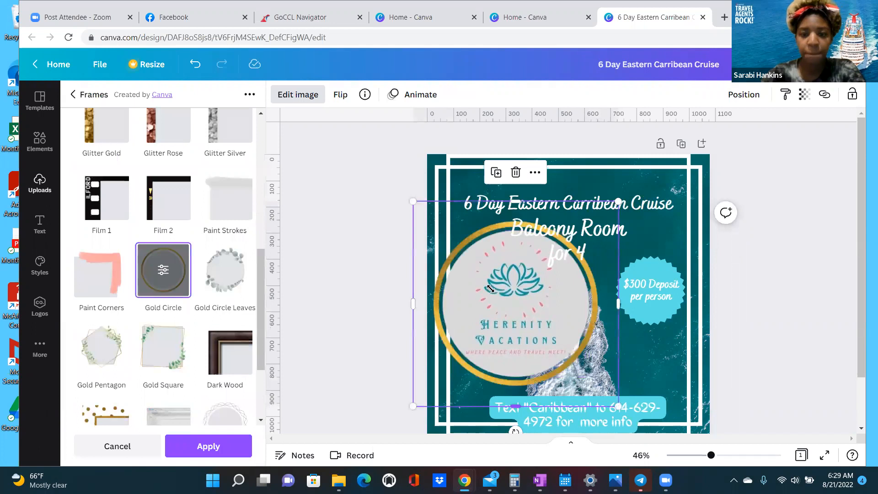
drag(481, 279, 517, 399)
drag(499, 370, 501, 374)
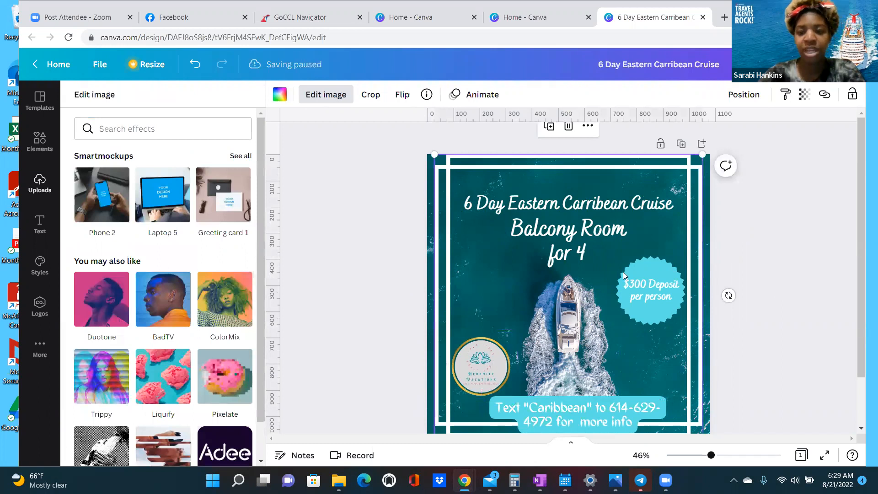
scroll(623, 272, down, 1)
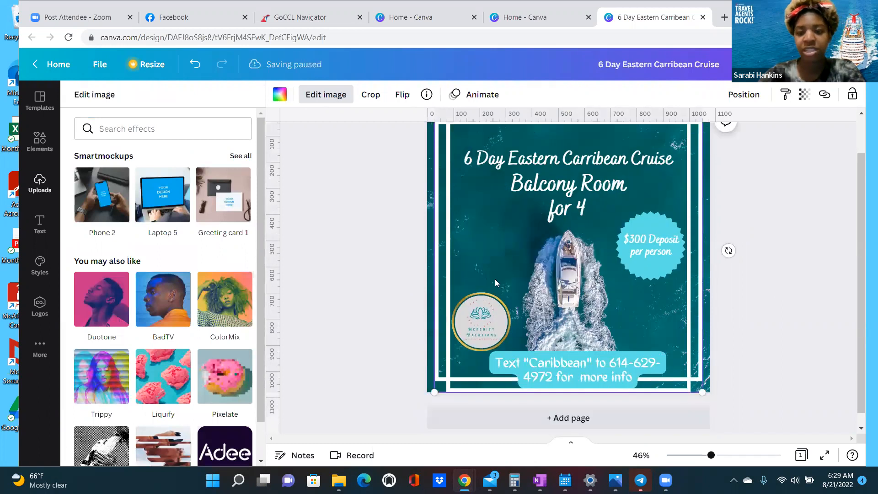
scroll(479, 285, up, 1)
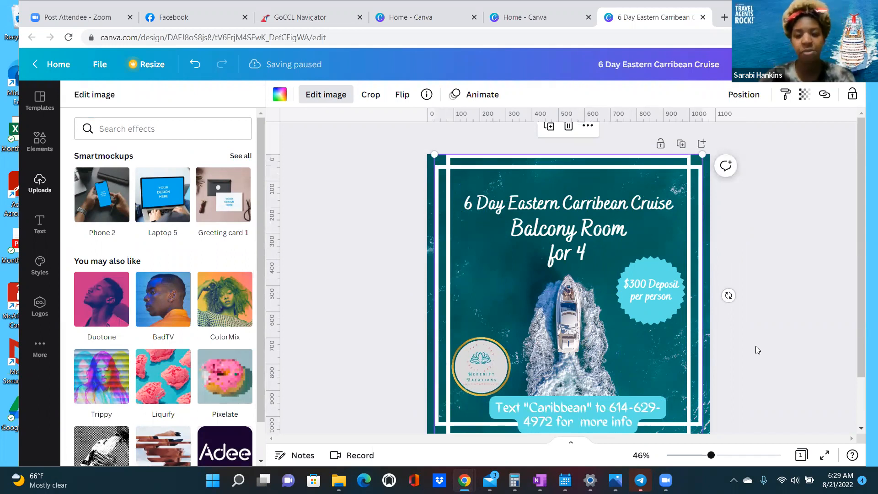
click(99, 65)
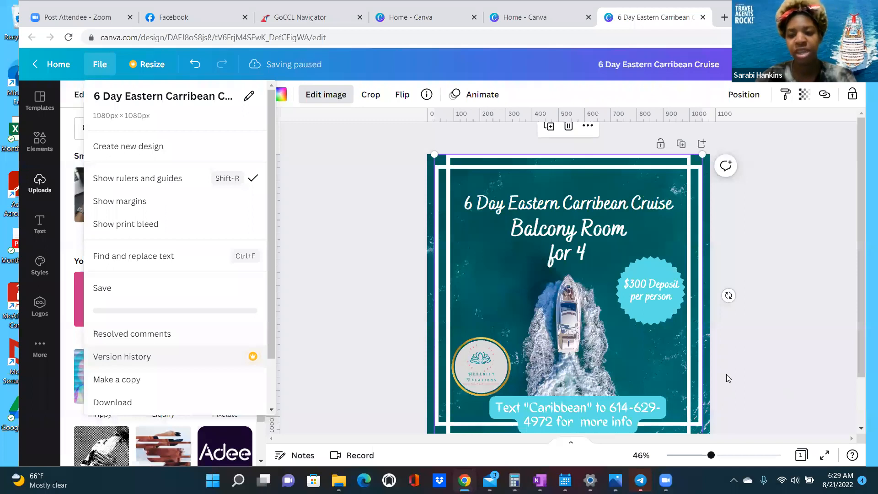
scroll(758, 347, down, 1)
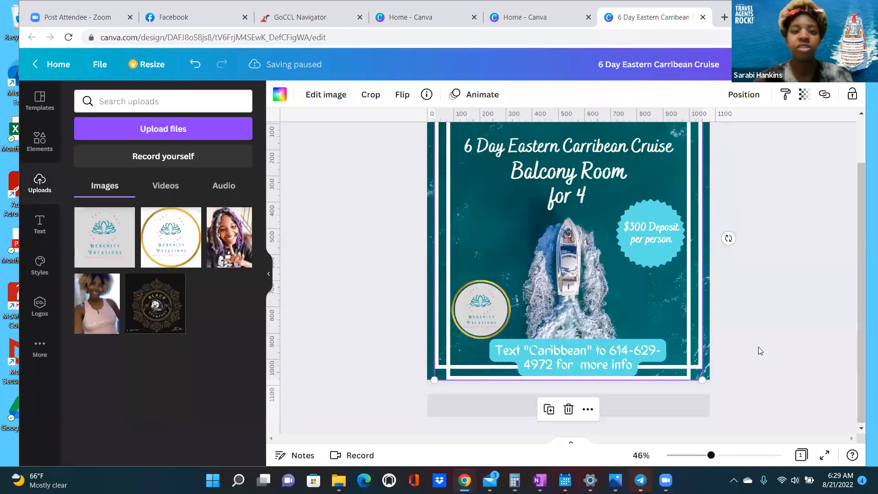
scroll(626, 245, up, 1)
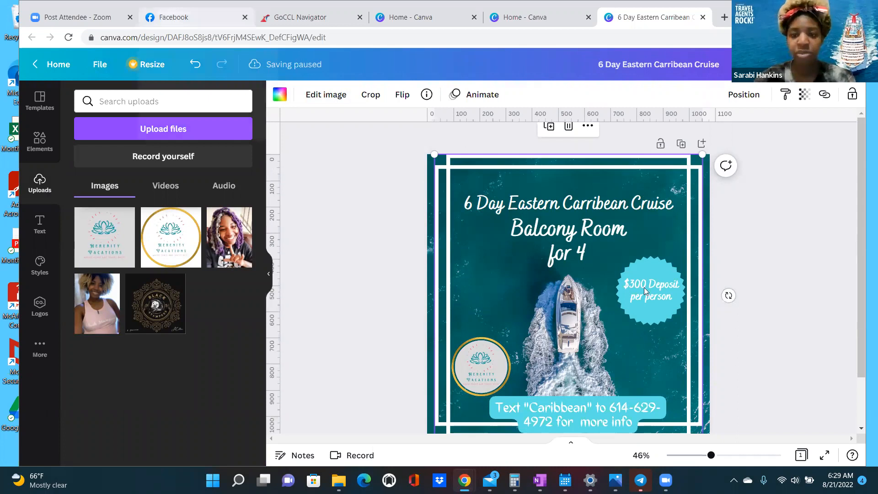
key(ctrl+2)
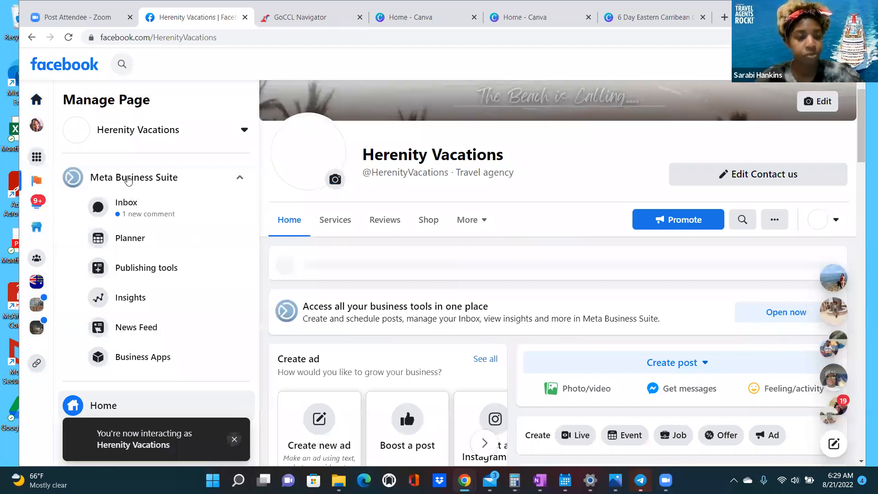
- Open the Herenity Vacations Planner in Meta Business Suite for August 21–27, 2022
click(128, 181)
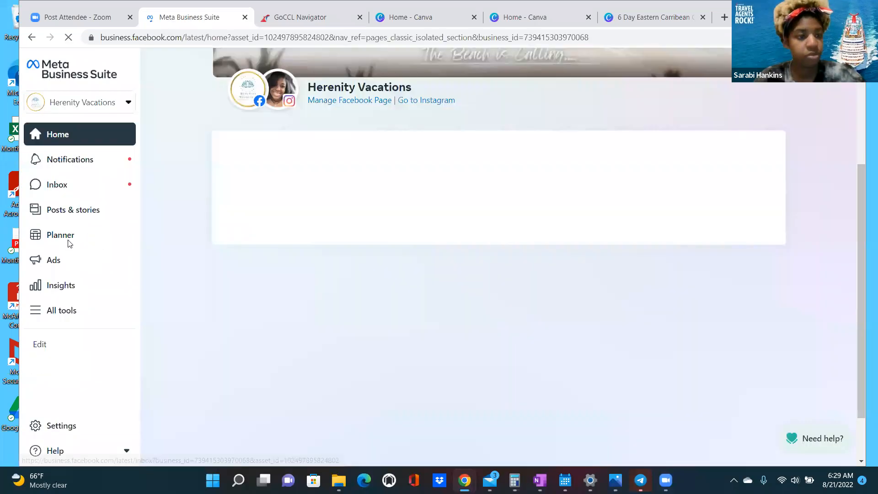
click(85, 236)
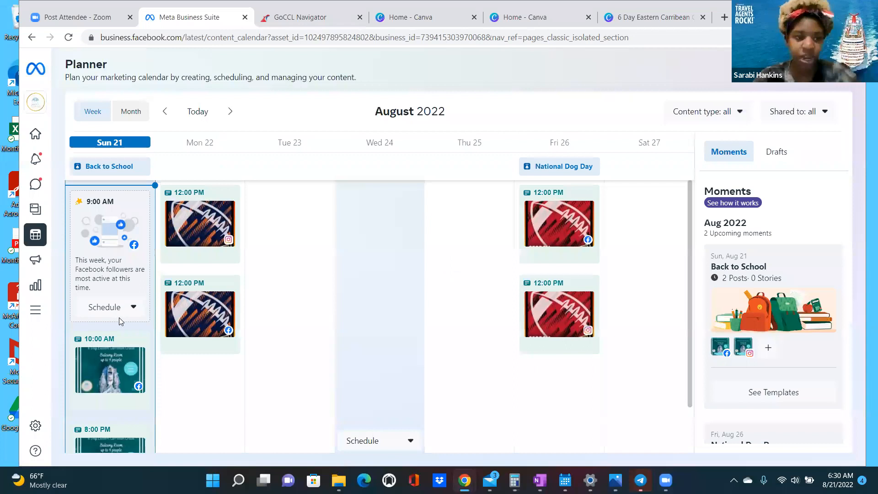
- Open the January Cruise Special post's details and choose Edit post from its more-actions menu
click(395, 269)
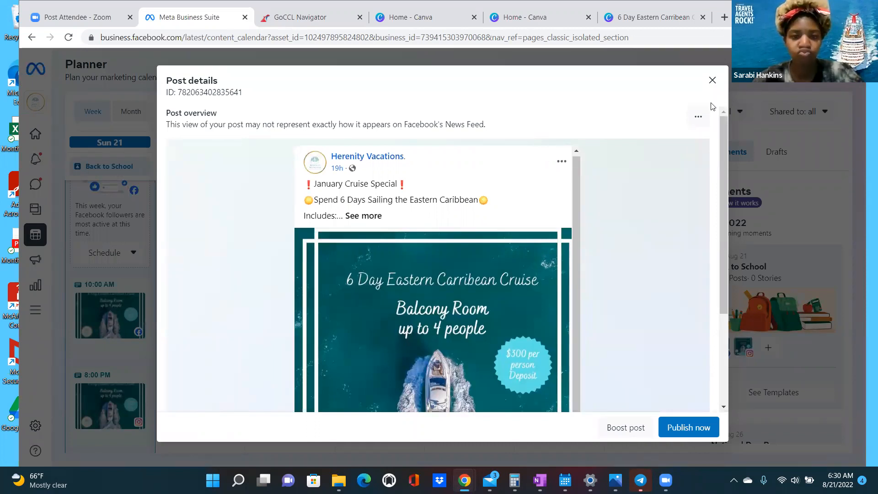
click(699, 116)
click(711, 148)
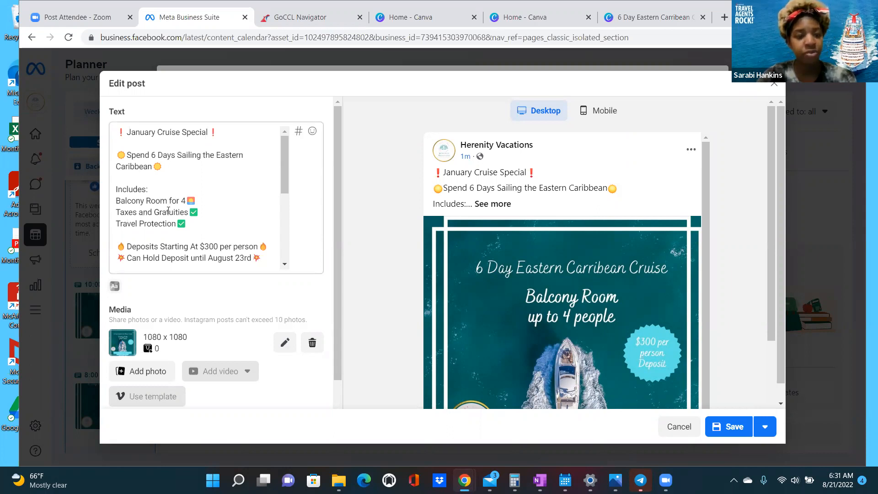
scroll(176, 217, down, 1)
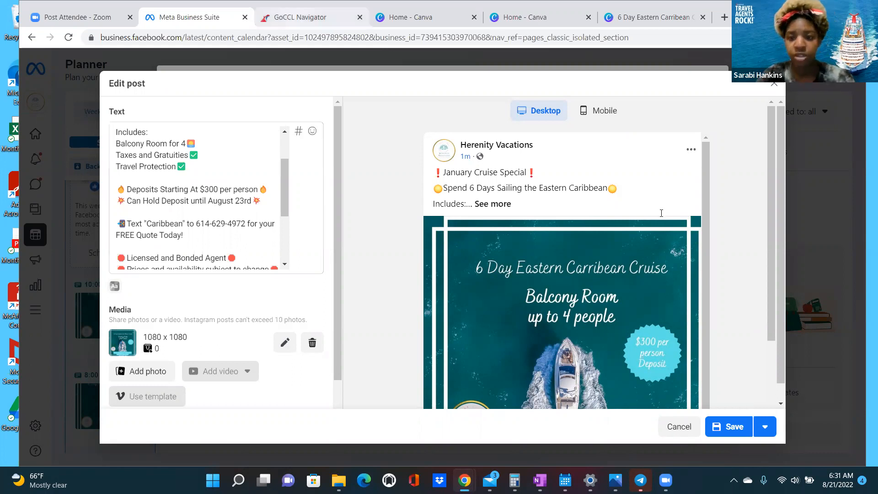
- Switch to the GoCCL Navigator tab to check the cruise quote's fare details
key(ctrl+Tab)
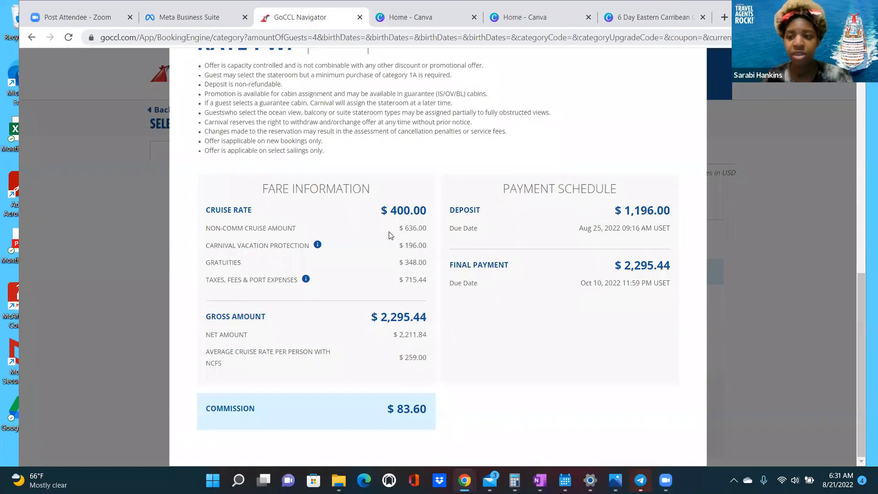
- Return to the Meta Business Suite post and scroll down its caption
key(ctrl+shift+Tab)
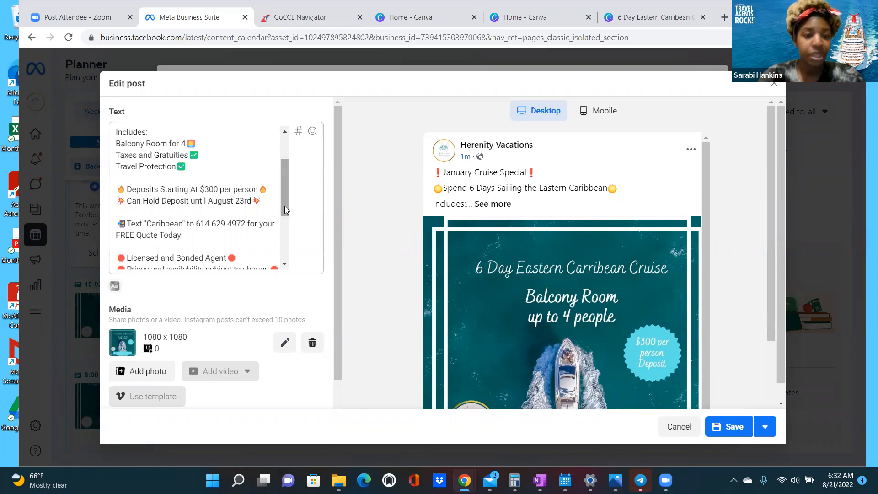
scroll(284, 219, down, 1)
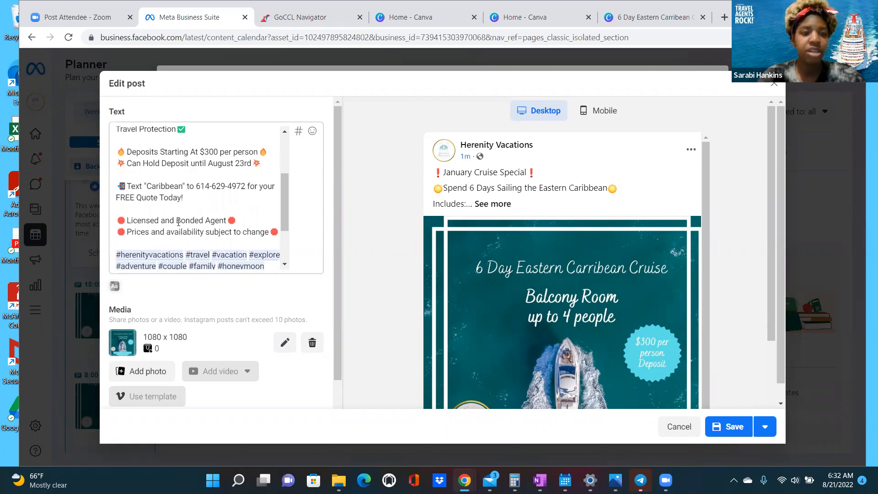
- Save the edited cruise post and start scheduling a new post for Monday, August 22
scroll(178, 222, down, 2)
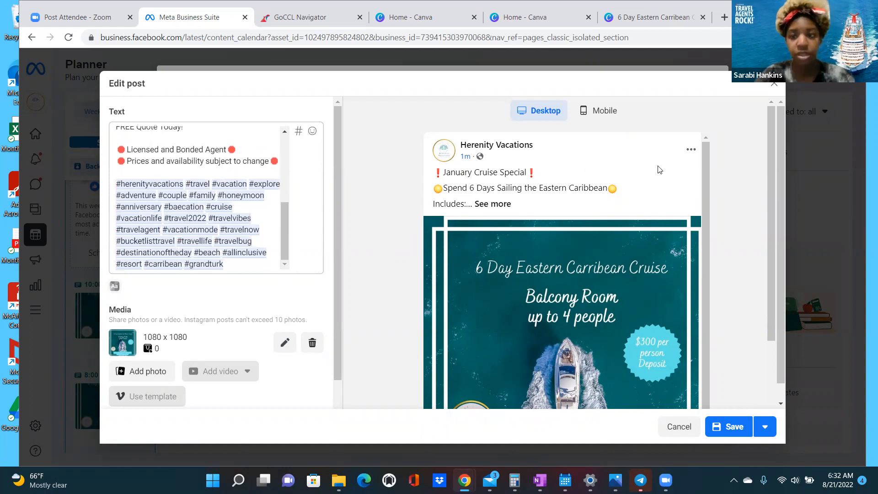
click(746, 426)
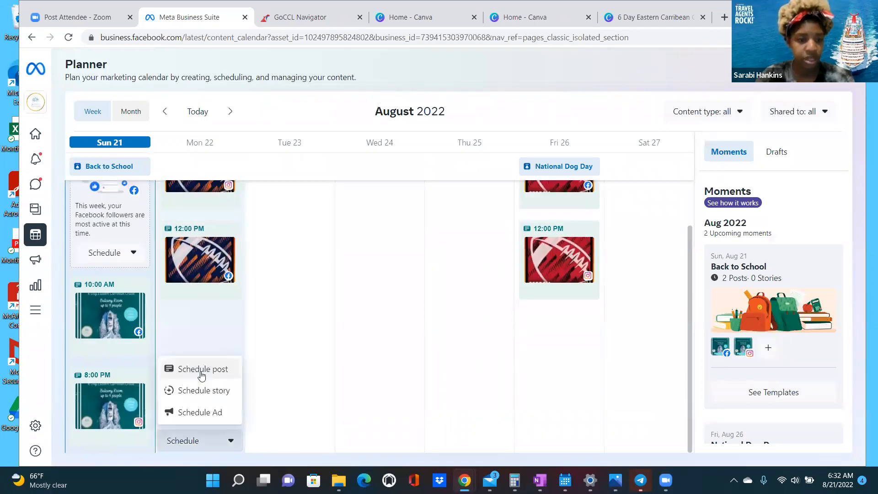
click(202, 374)
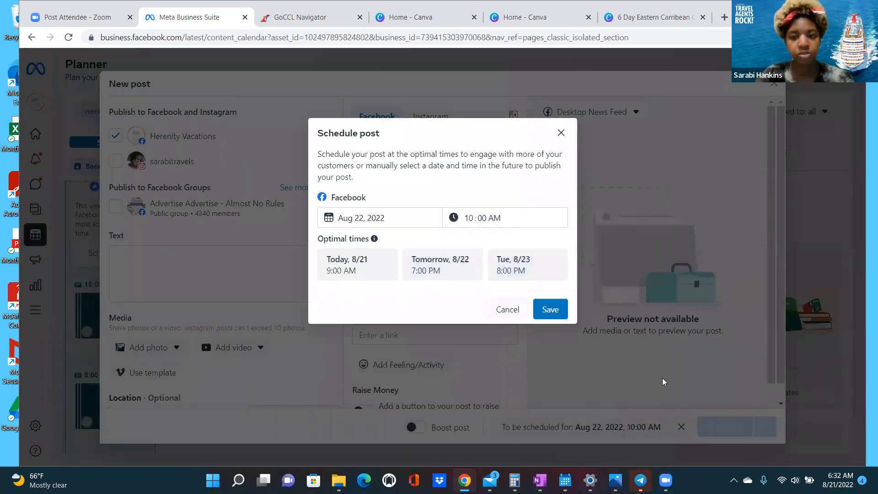
click(631, 428)
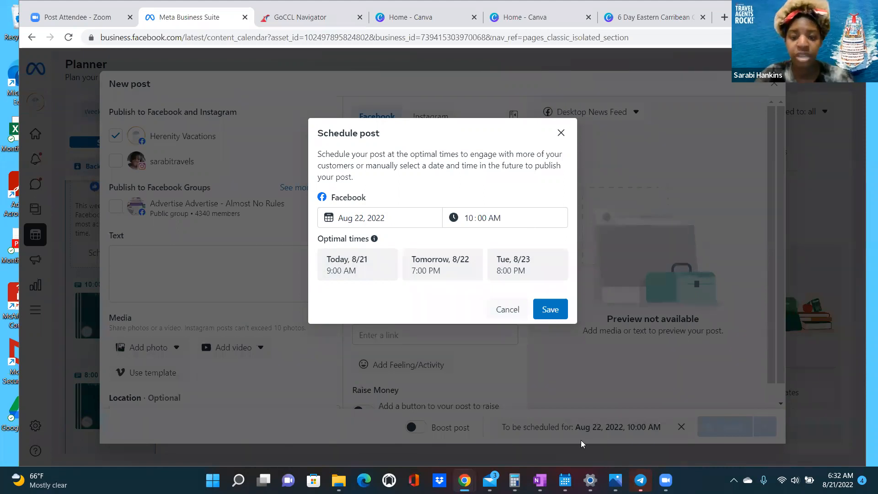
click(670, 99)
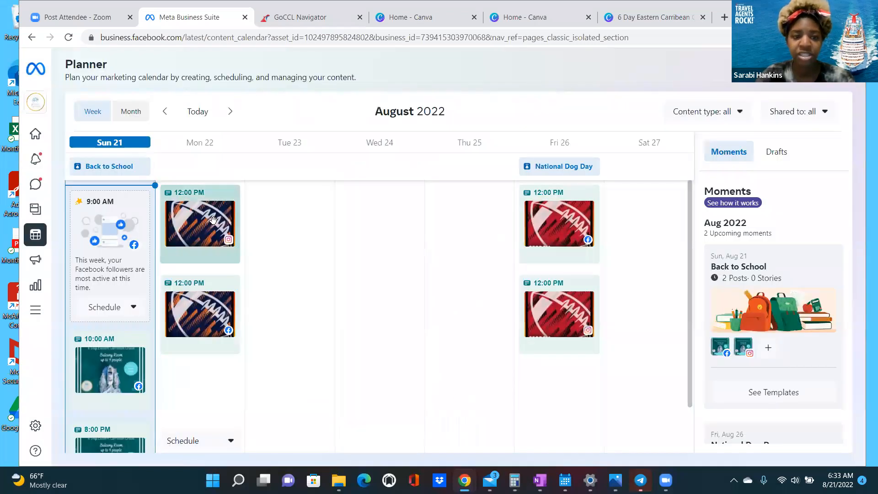
mouse_move(213, 220)
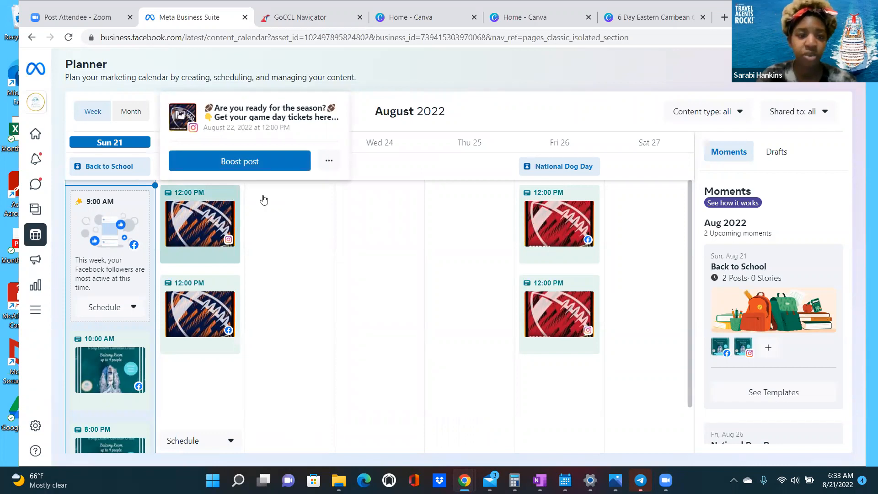
- Switch the Planner to the full August 2022 month view
click(131, 112)
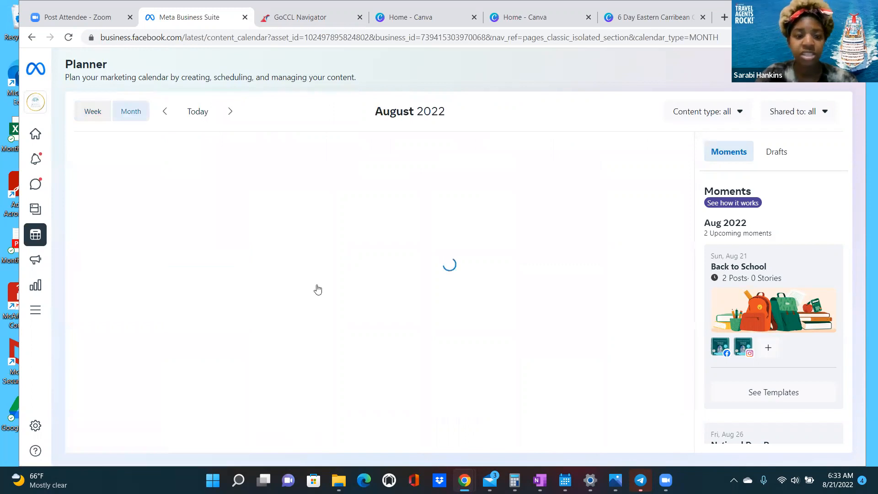
scroll(494, 314, down, 2)
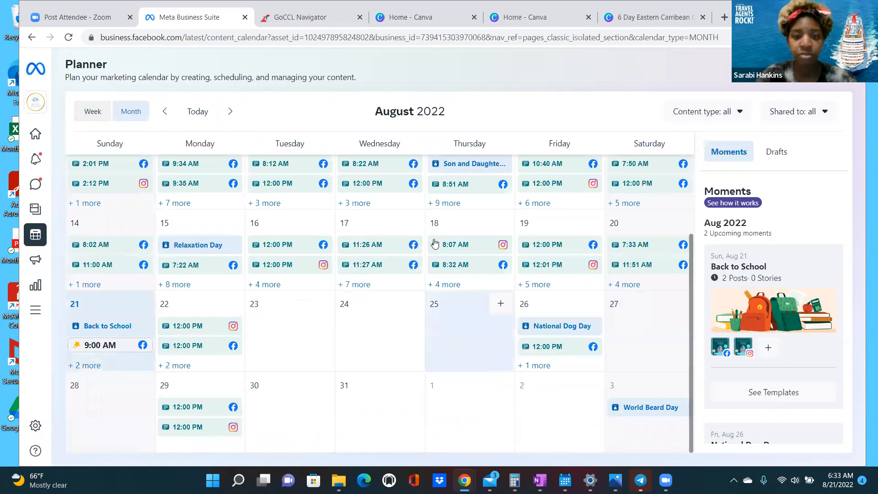
scroll(329, 316, up, 1)
scroll(345, 286, down, 1)
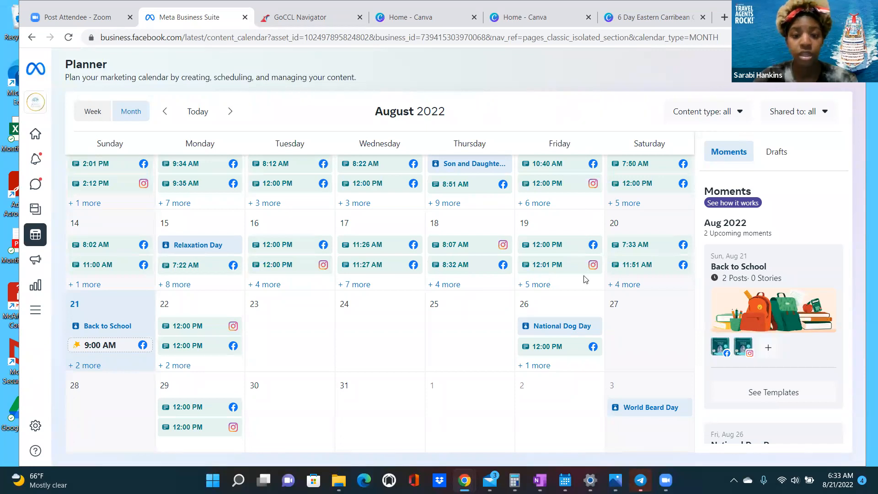
- Return to the GoCCL quote and scroll up to the 6-Day Eastern Caribbean Quick Quote
key(ctrl+Tab)
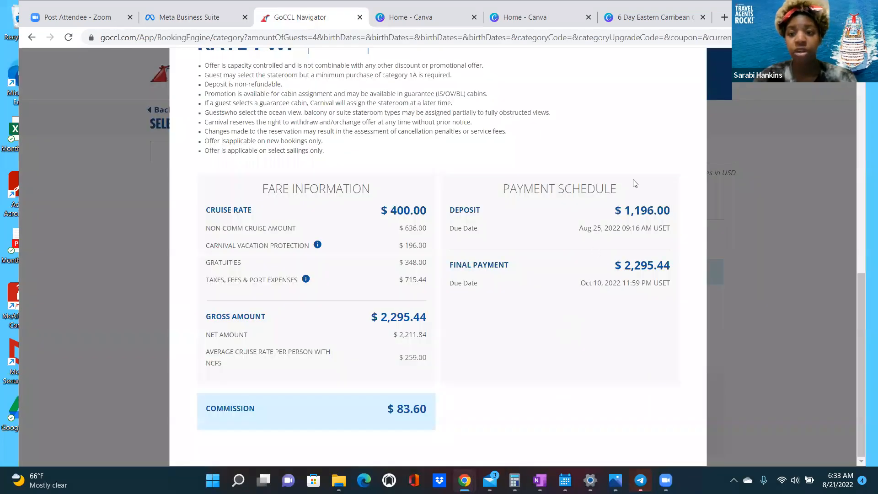
scroll(635, 183, up, 7)
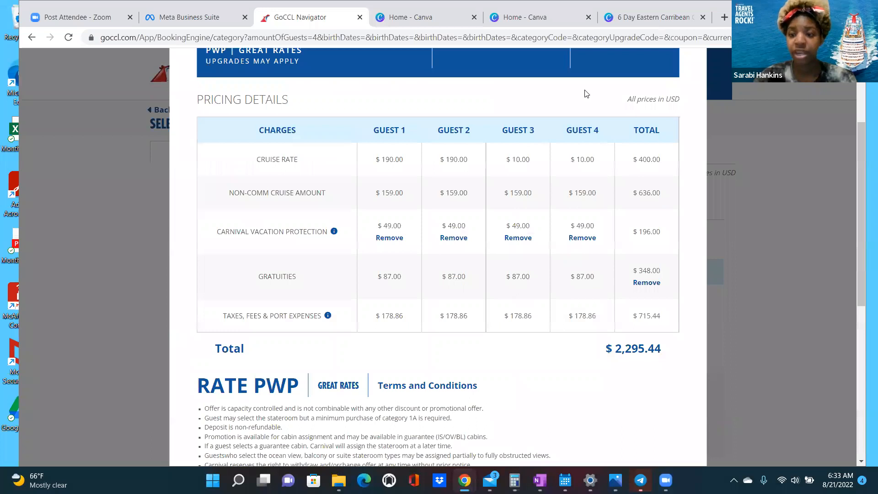
scroll(587, 93, up, 3)
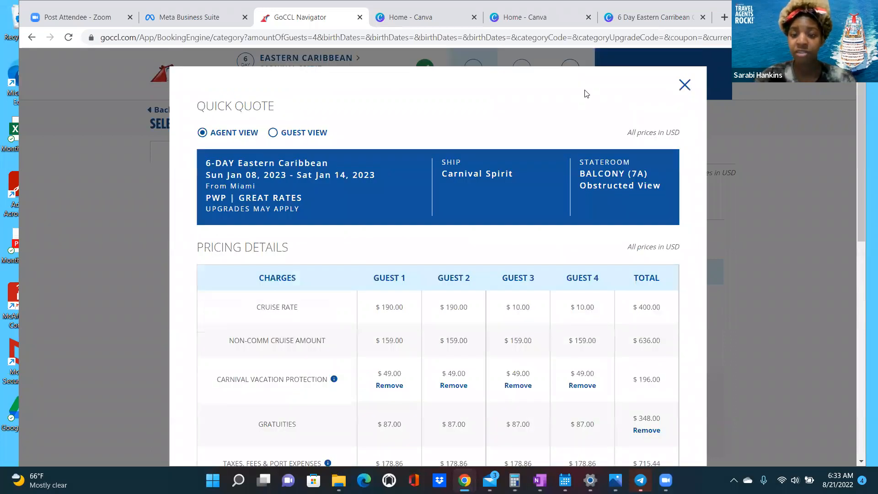